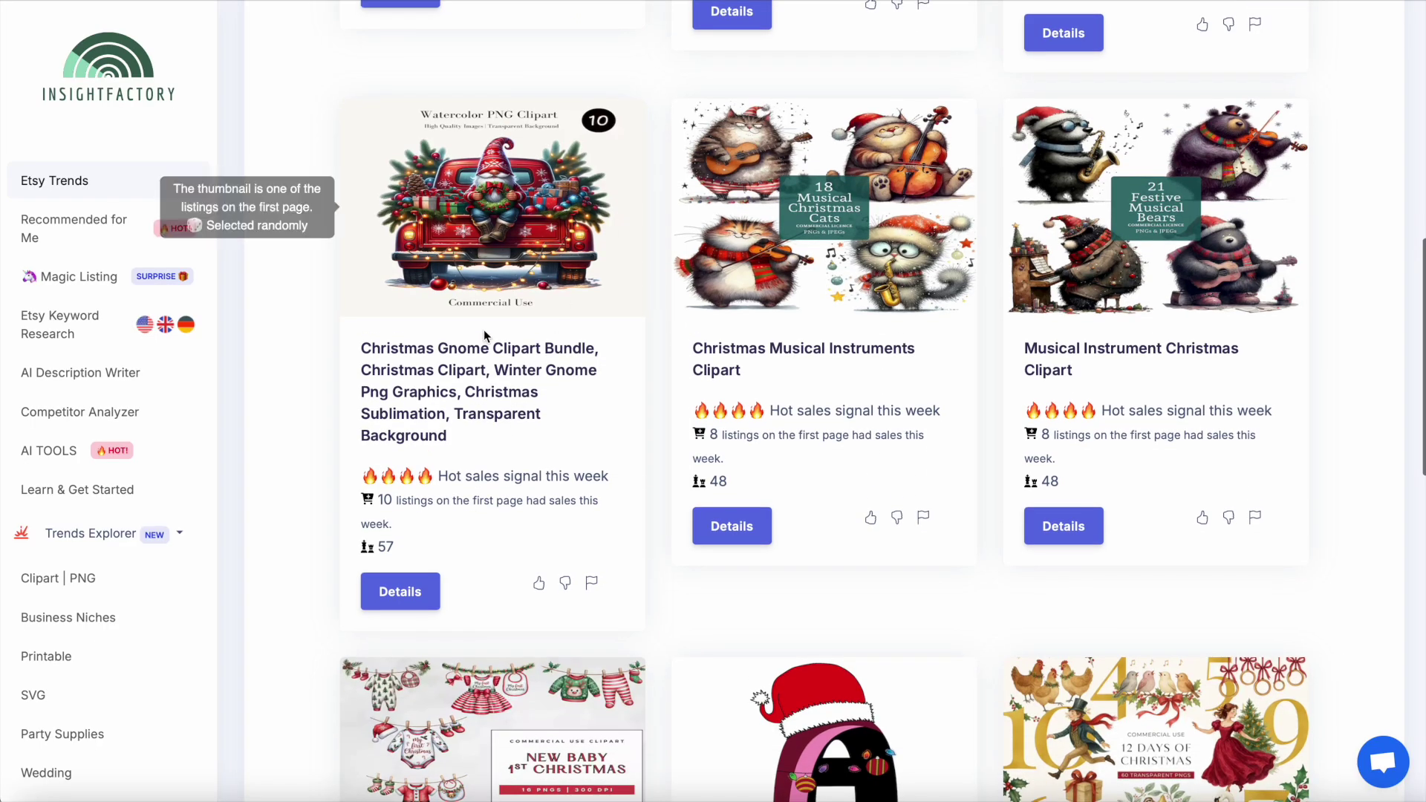
# Review the Christmas clipart listings in InsightFactory's Etsy Trends for themes such as musical animals and their sales signals
pyautogui.scroll(-3, 529, 230)
pyautogui.scroll(-5, 529, 225)
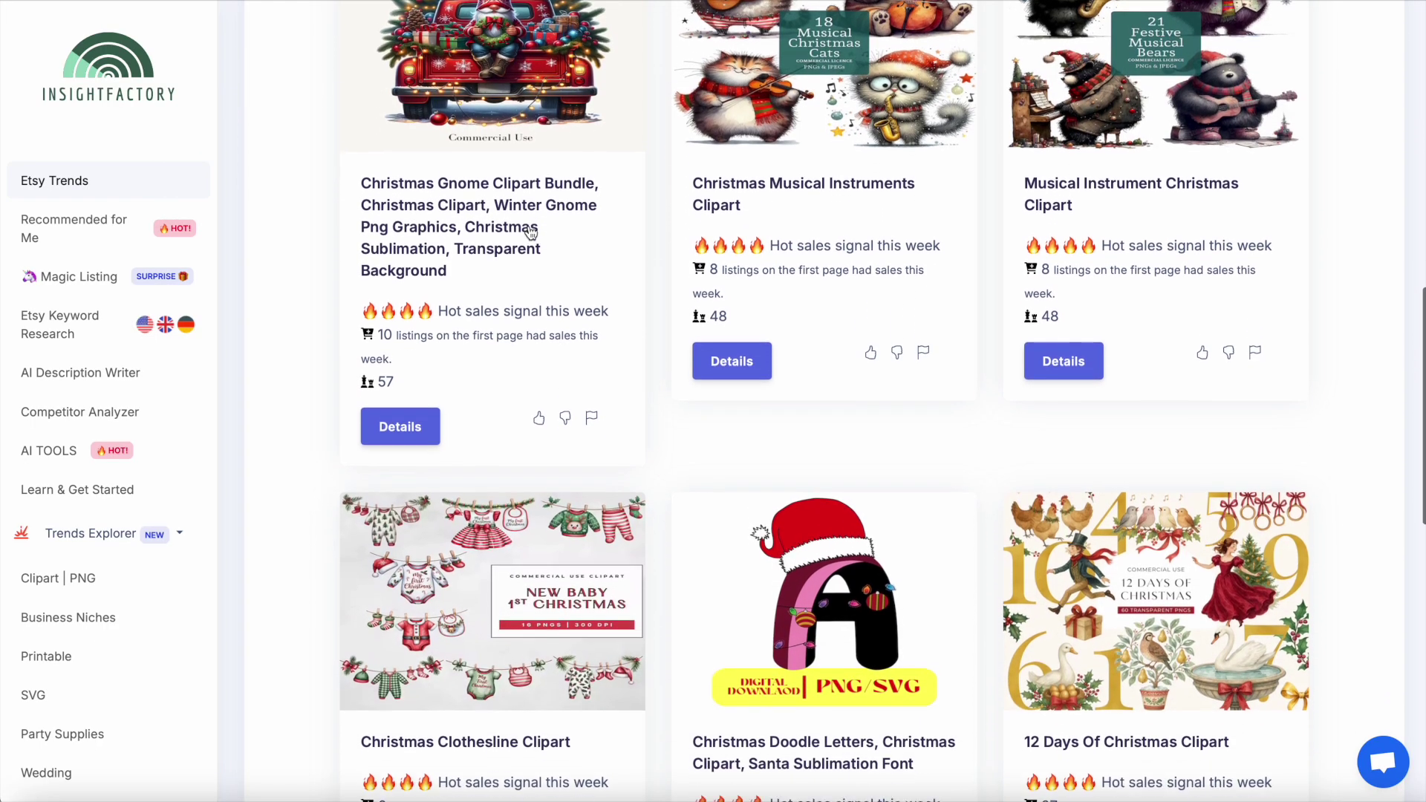
pyautogui.scroll(-4, 530, 234)
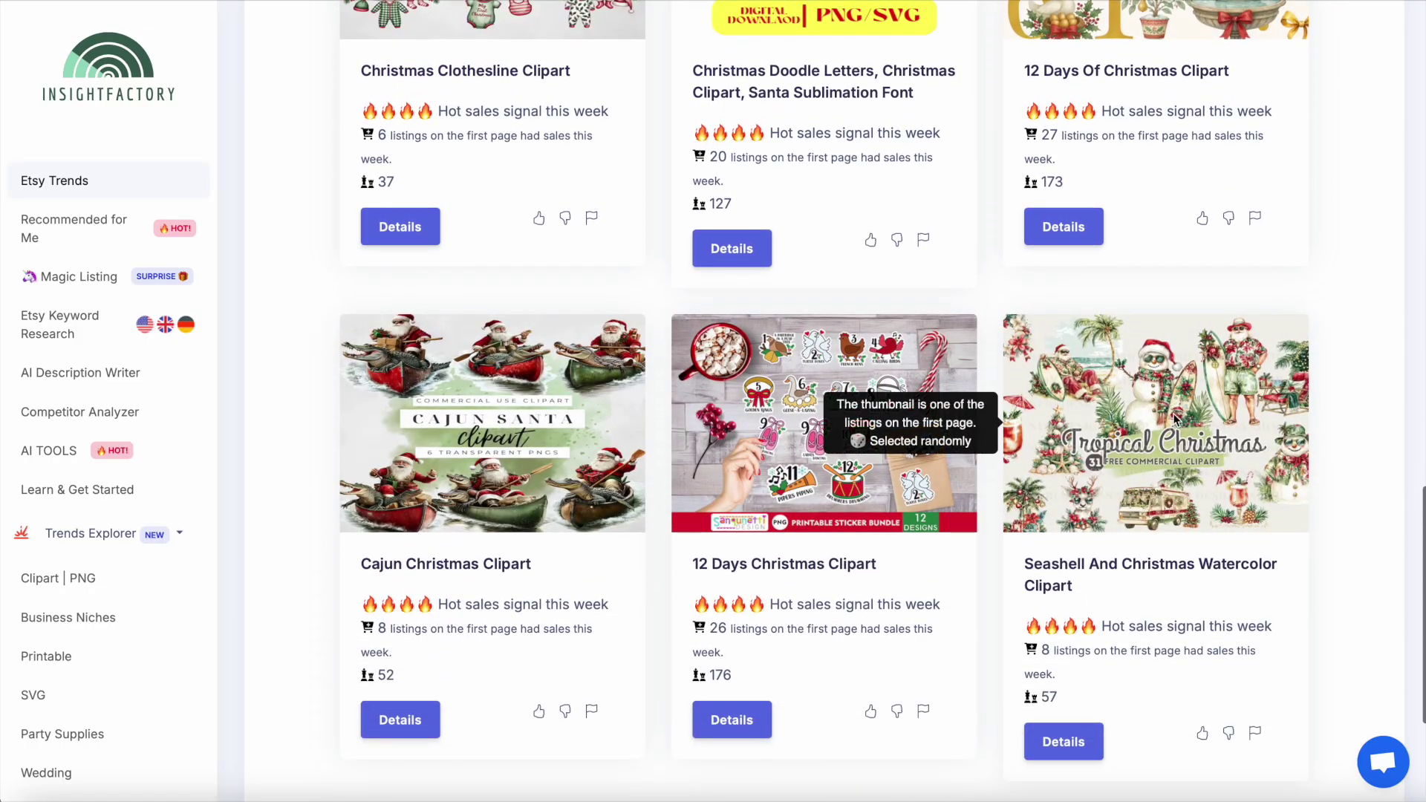
pyautogui.scroll(-2, 504, 450)
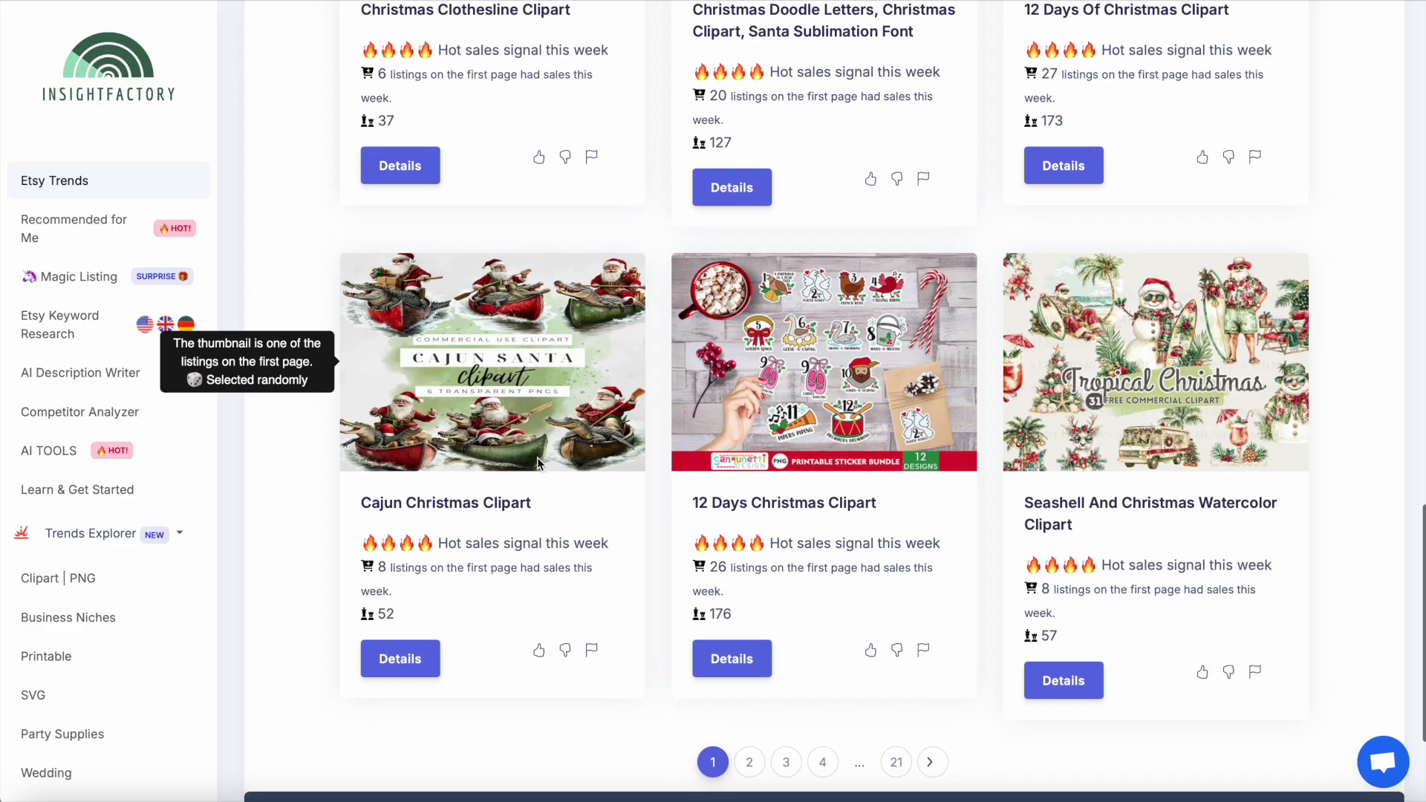
pyautogui.scroll(5, 535, 455)
pyautogui.scroll(9, 537, 456)
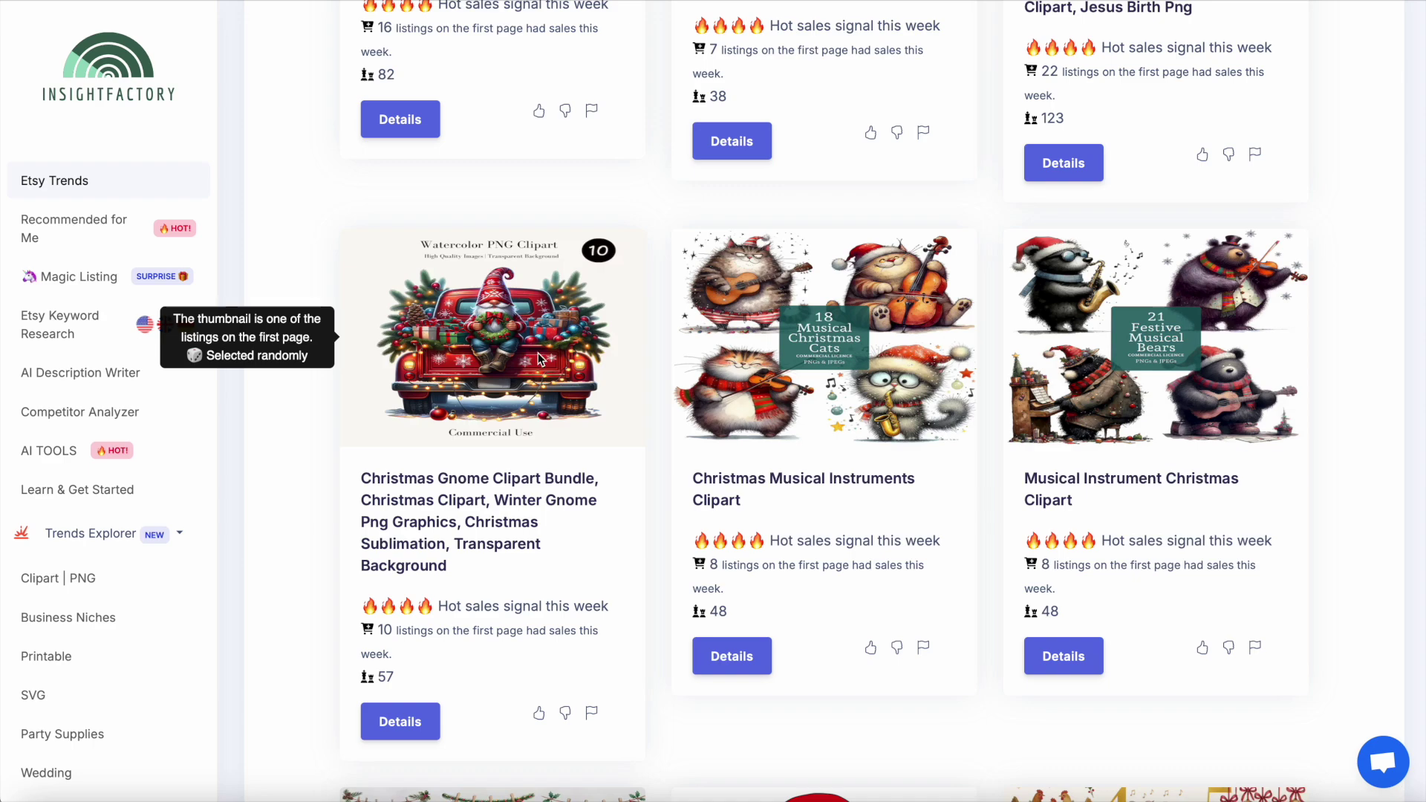
pyautogui.scroll(-5, 537, 359)
pyautogui.scroll(-5, 539, 364)
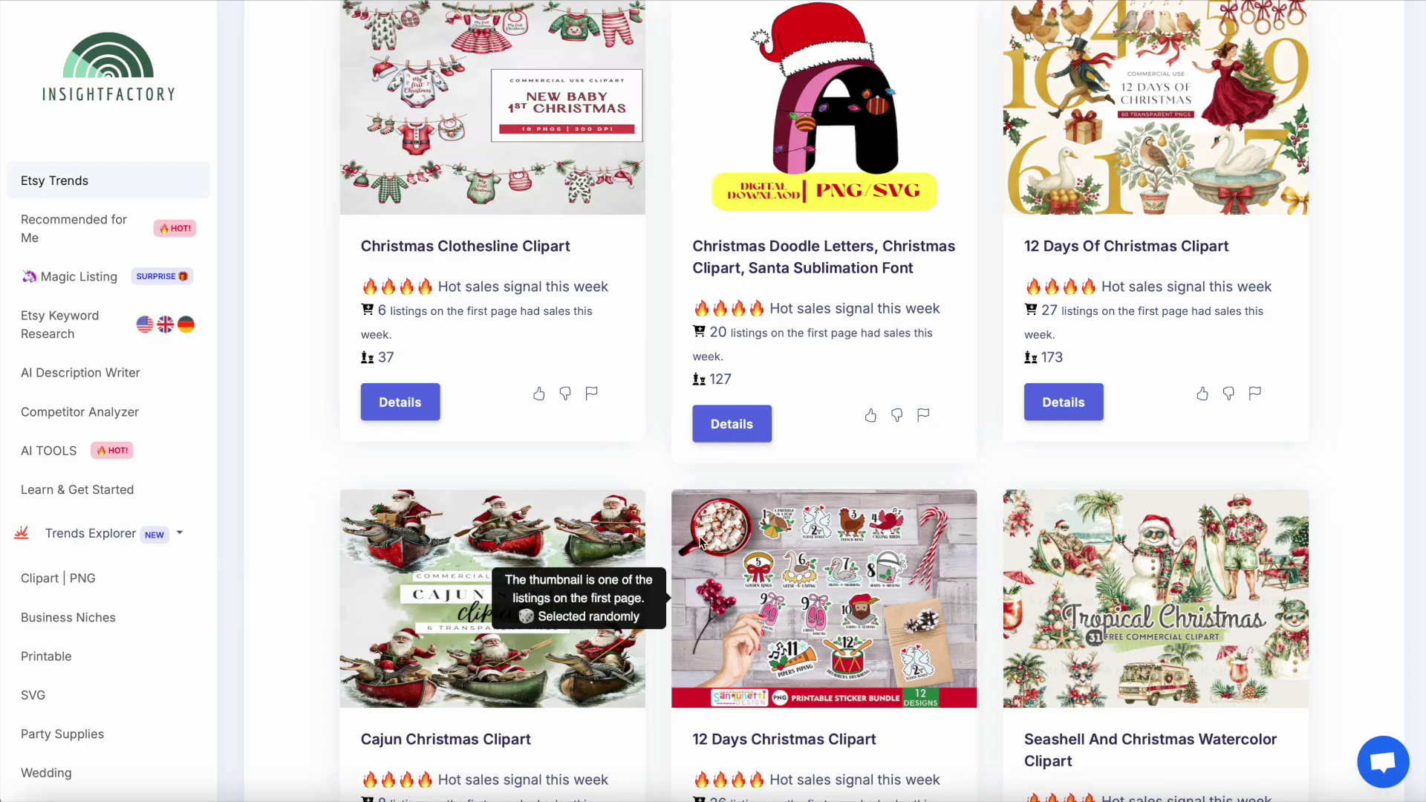
pyautogui.scroll(5, 702, 542)
pyautogui.scroll(5, 698, 536)
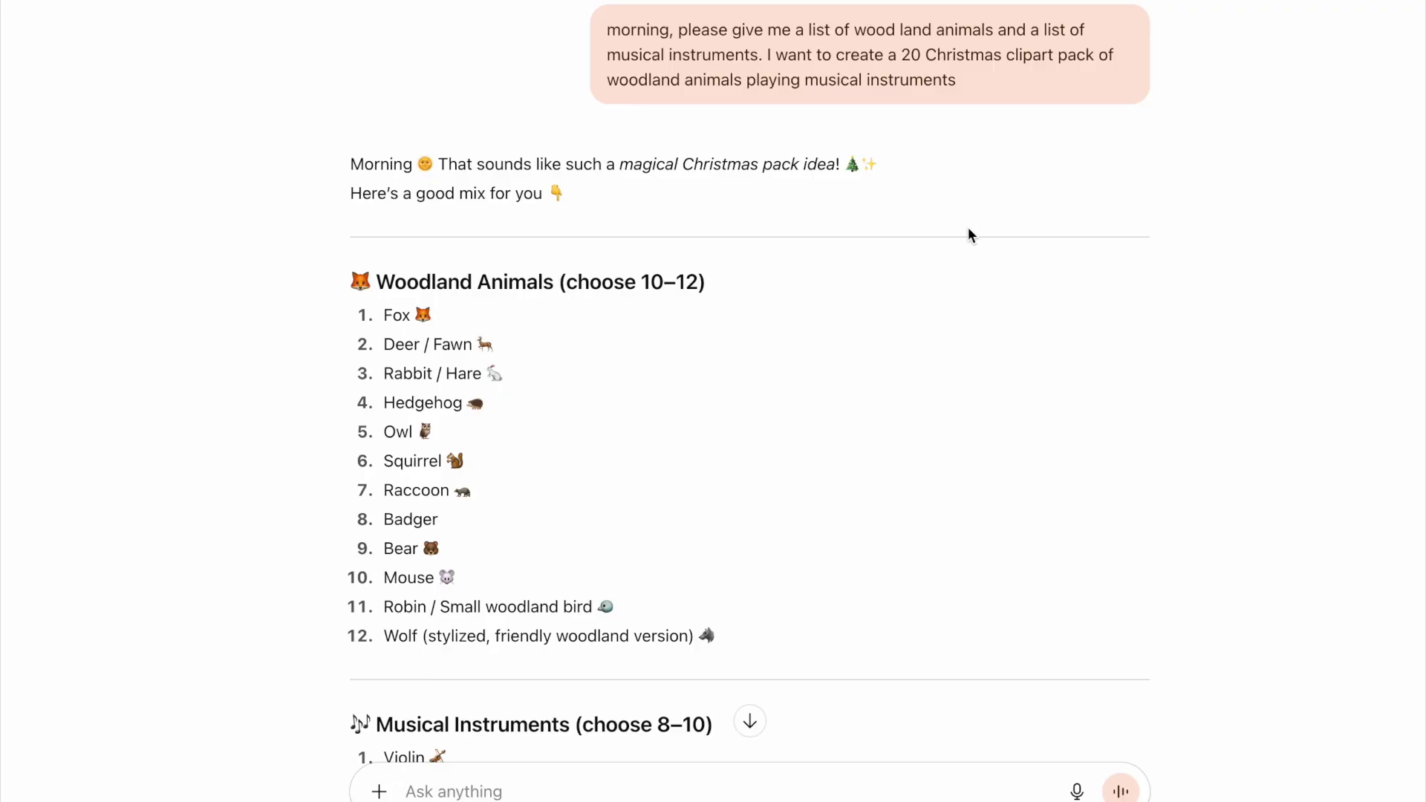
# Switch to the AI chat and read its lists of woodland animals and musical instruments for the Christmas clipart pack
pyautogui.scroll(-2, 969, 235)
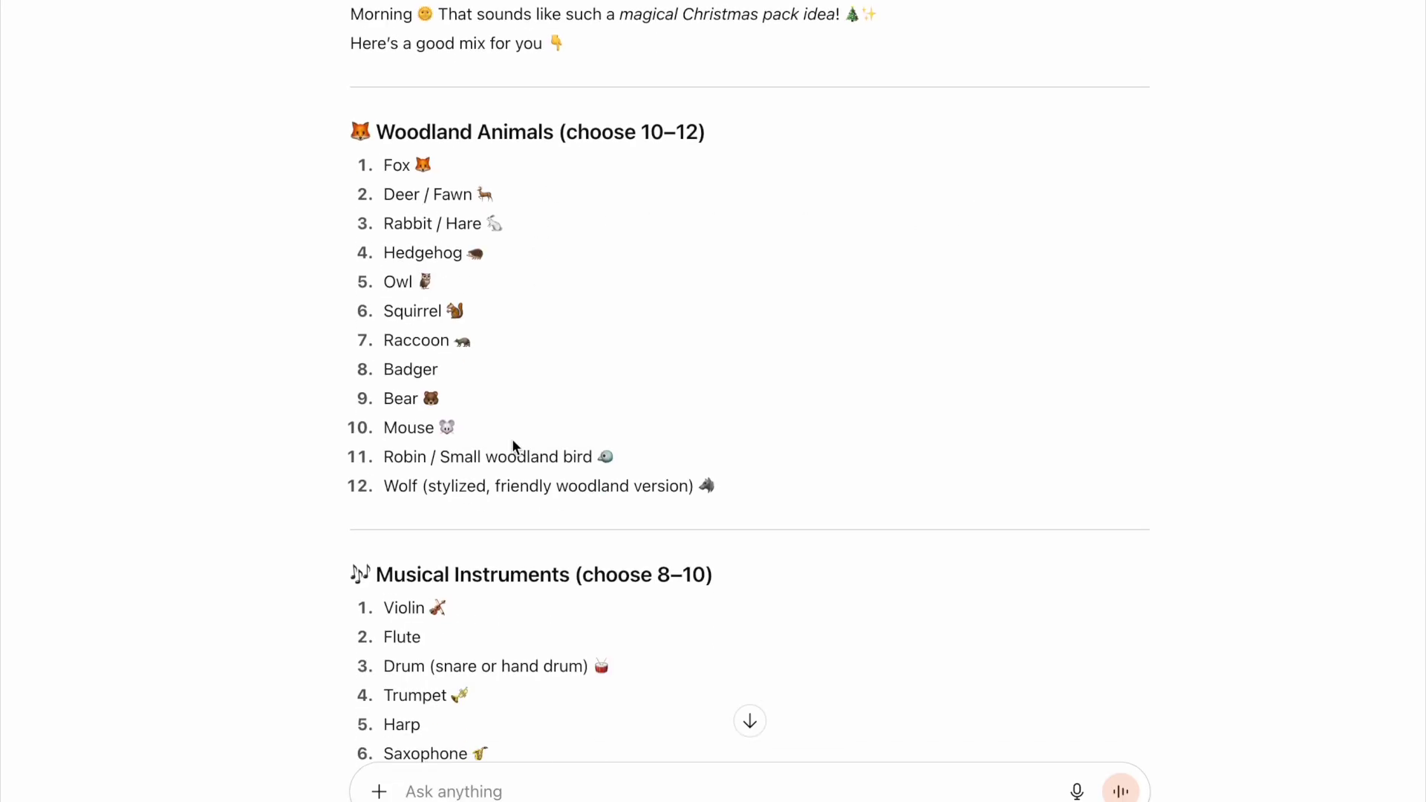
pyautogui.scroll(-1, 513, 446)
pyautogui.scroll(-3, 473, 361)
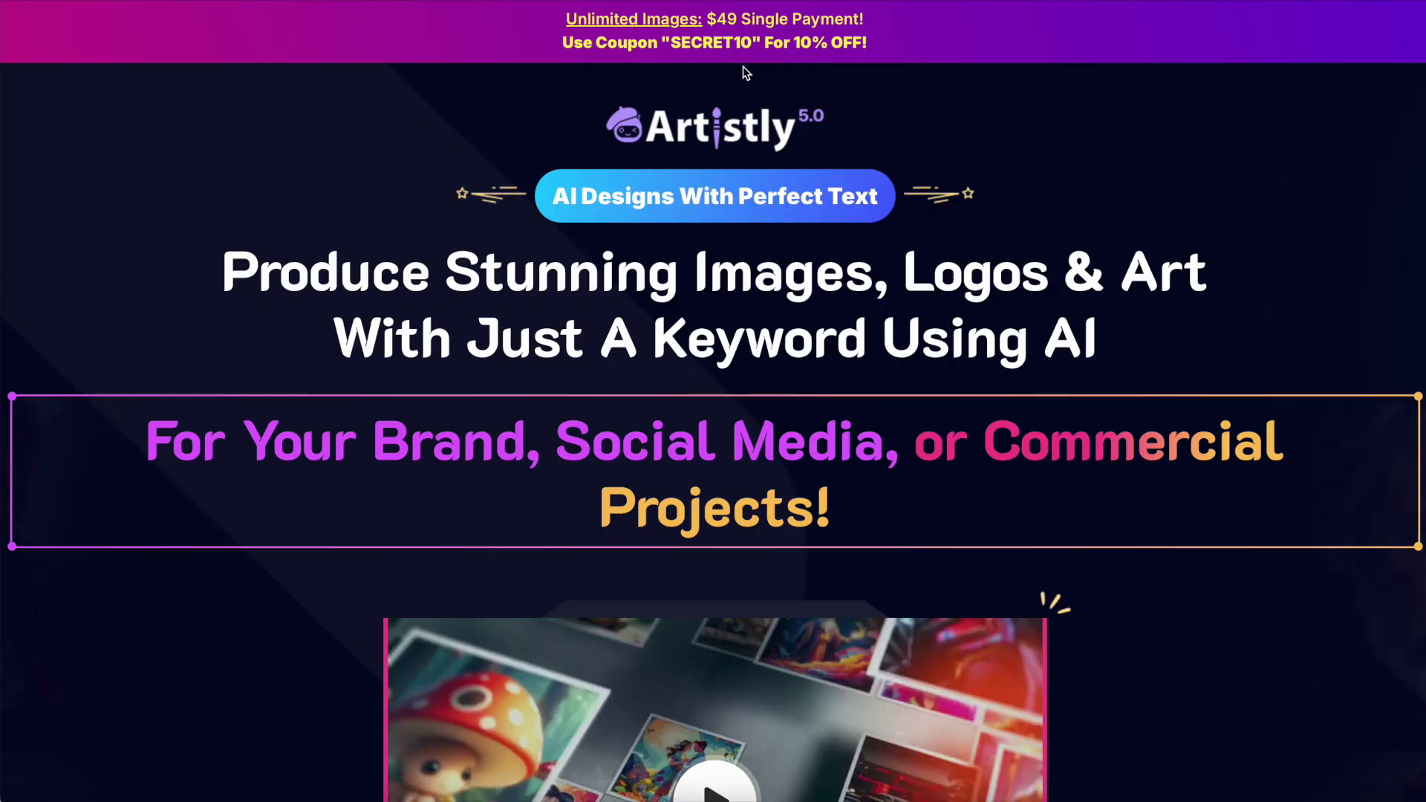
# Switch to the Artistly sales page and look through its AI image features, from Mirror Magic to the Virtual Model Creator
pyautogui.scroll(-5, 999, 264)
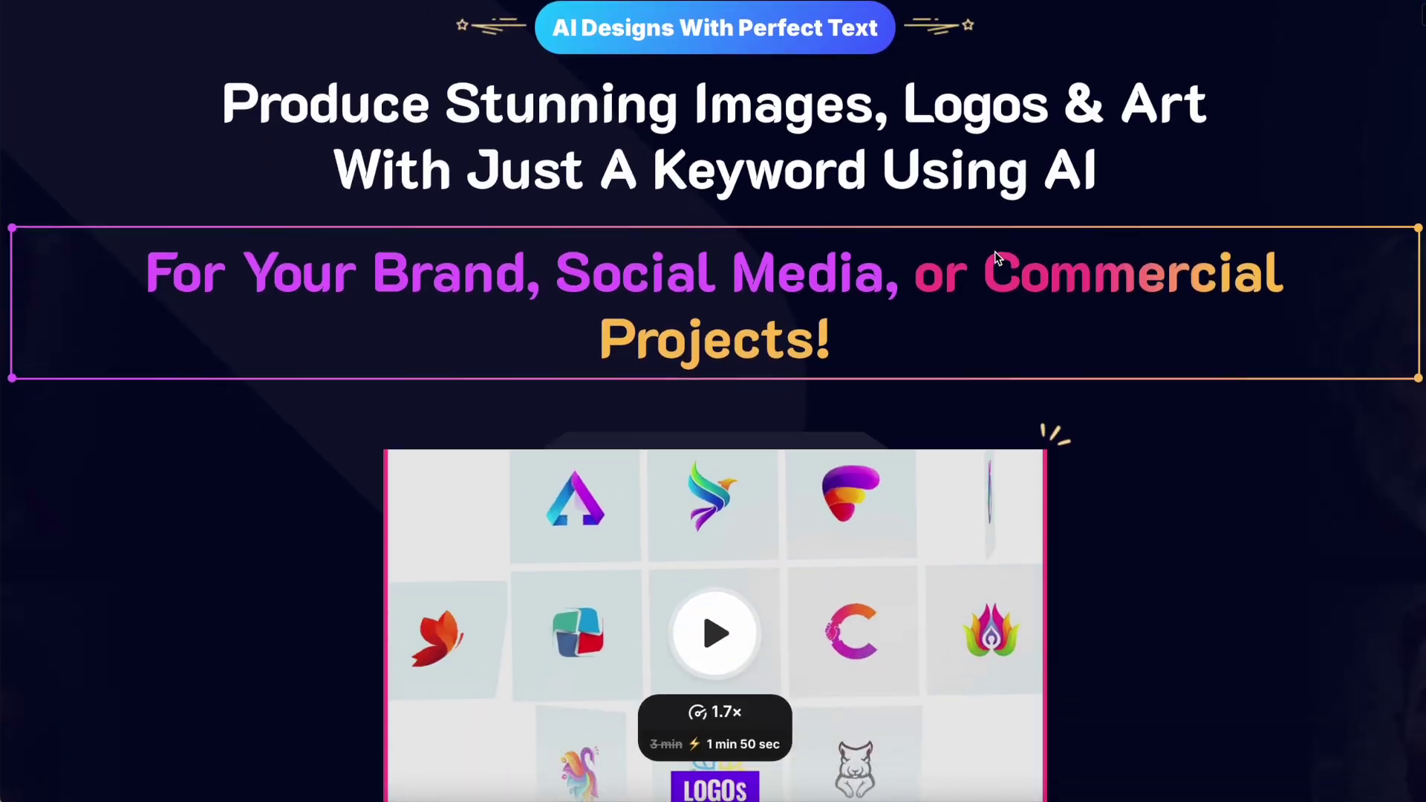
pyautogui.scroll(-18, 996, 251)
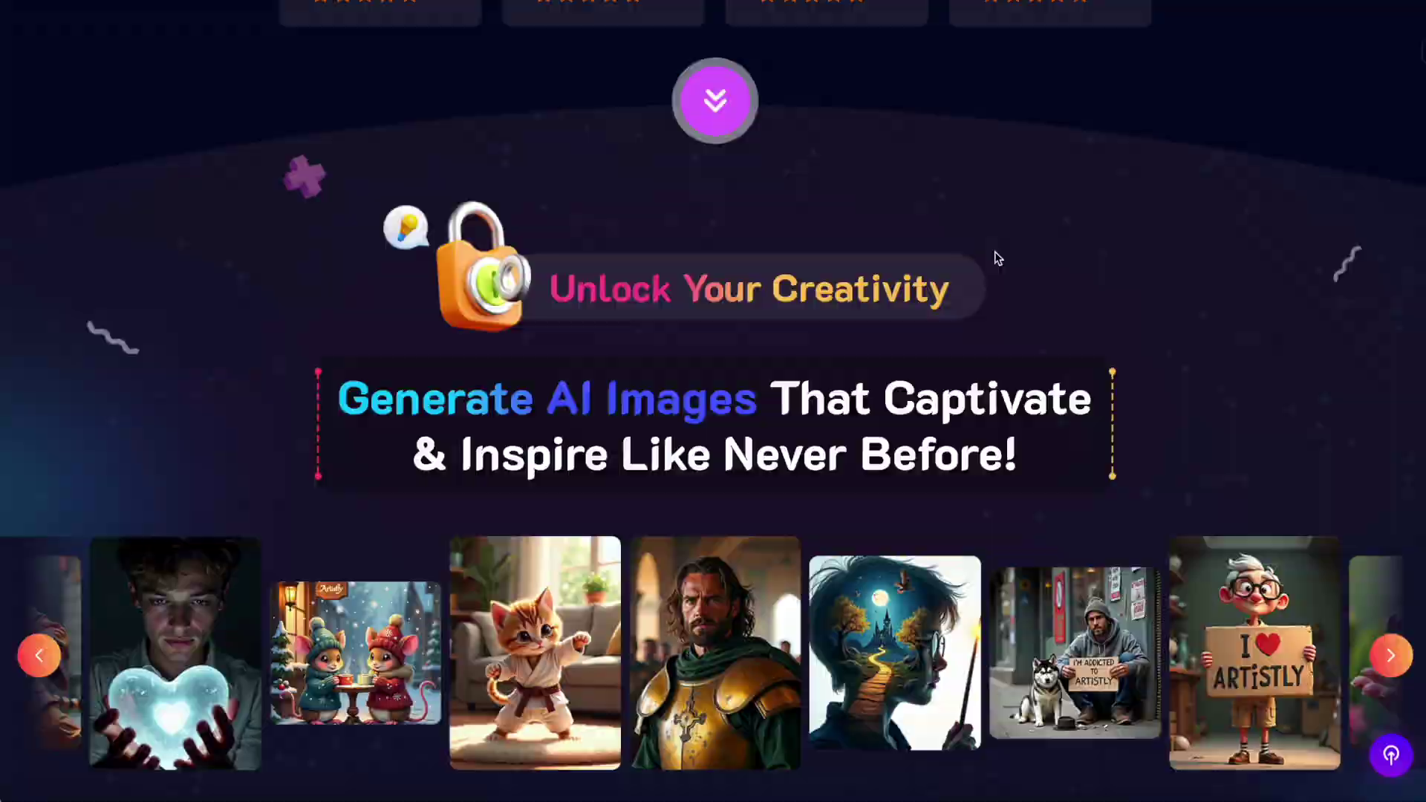
pyautogui.scroll(-20, 995, 251)
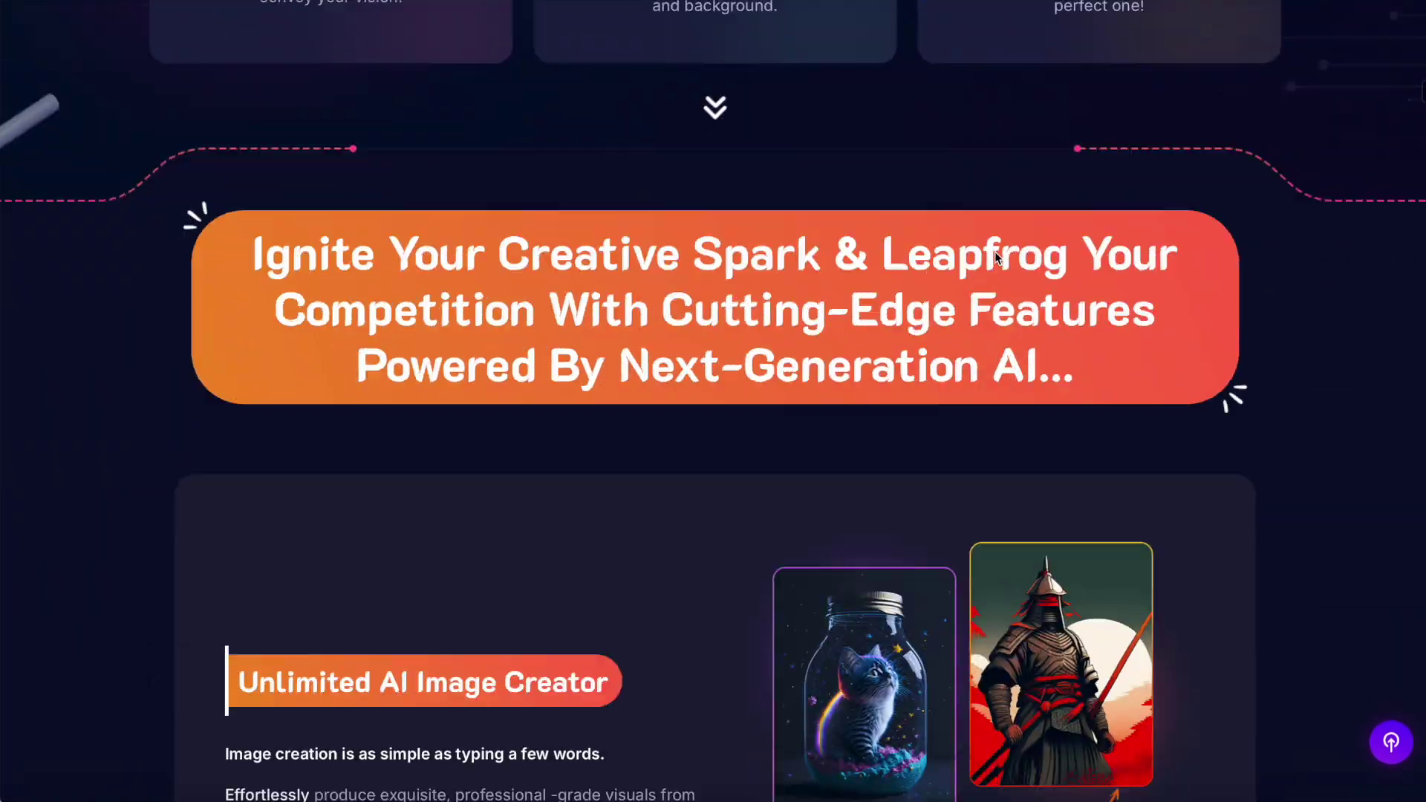
pyautogui.scroll(-15, 997, 258)
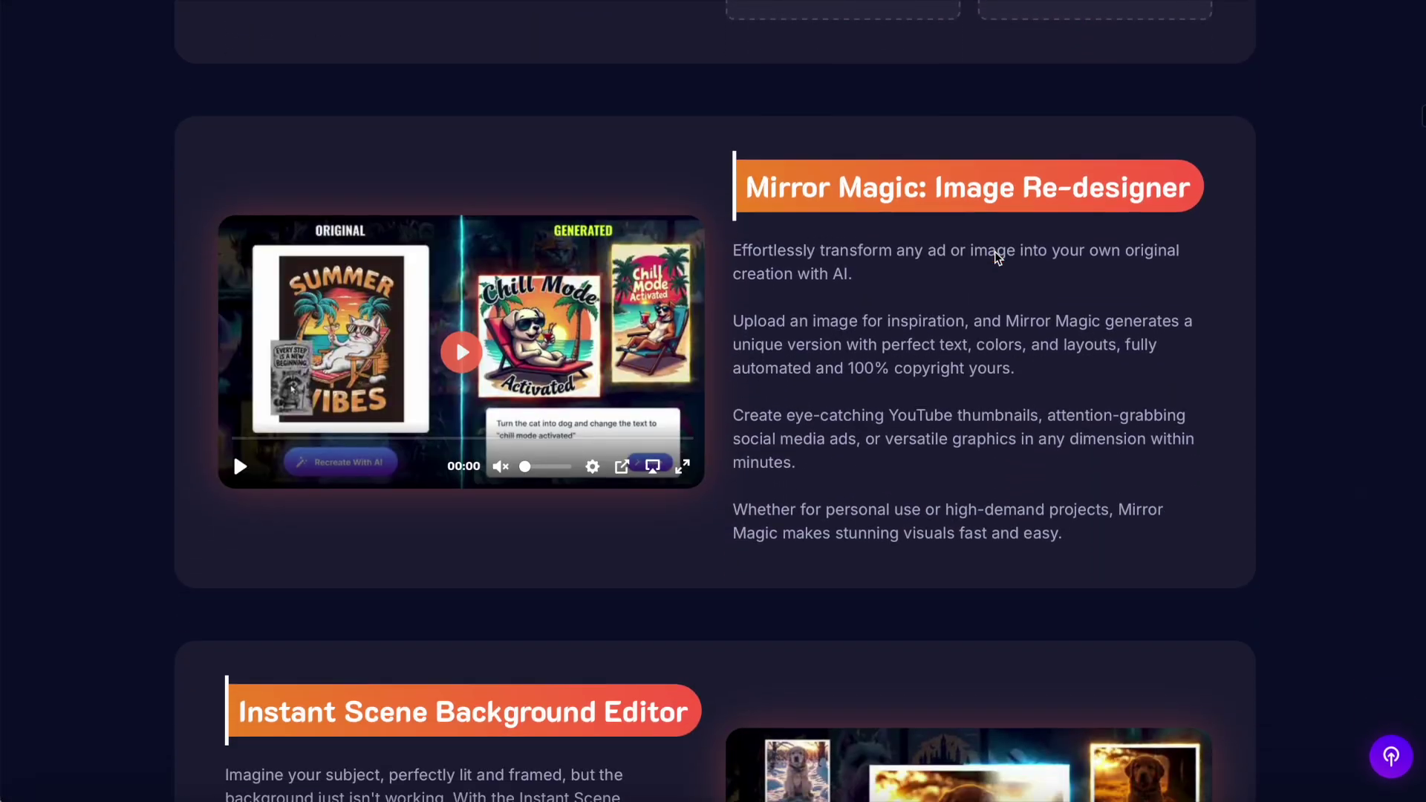
pyautogui.scroll(-10, 998, 257)
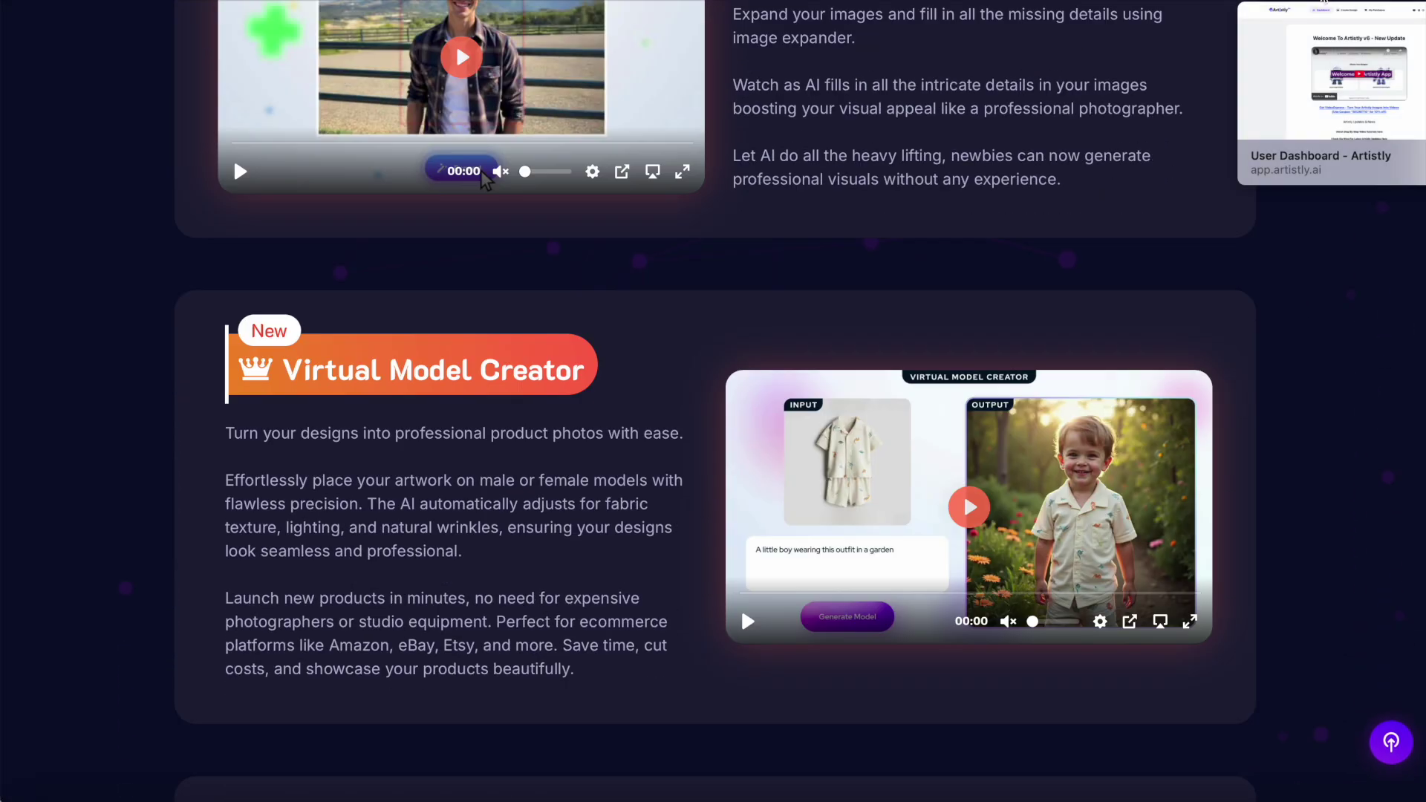
# Switch to the Artistly user dashboard and open the Advanced AI Image Designer for a new design
pyautogui.click(1325, 1)
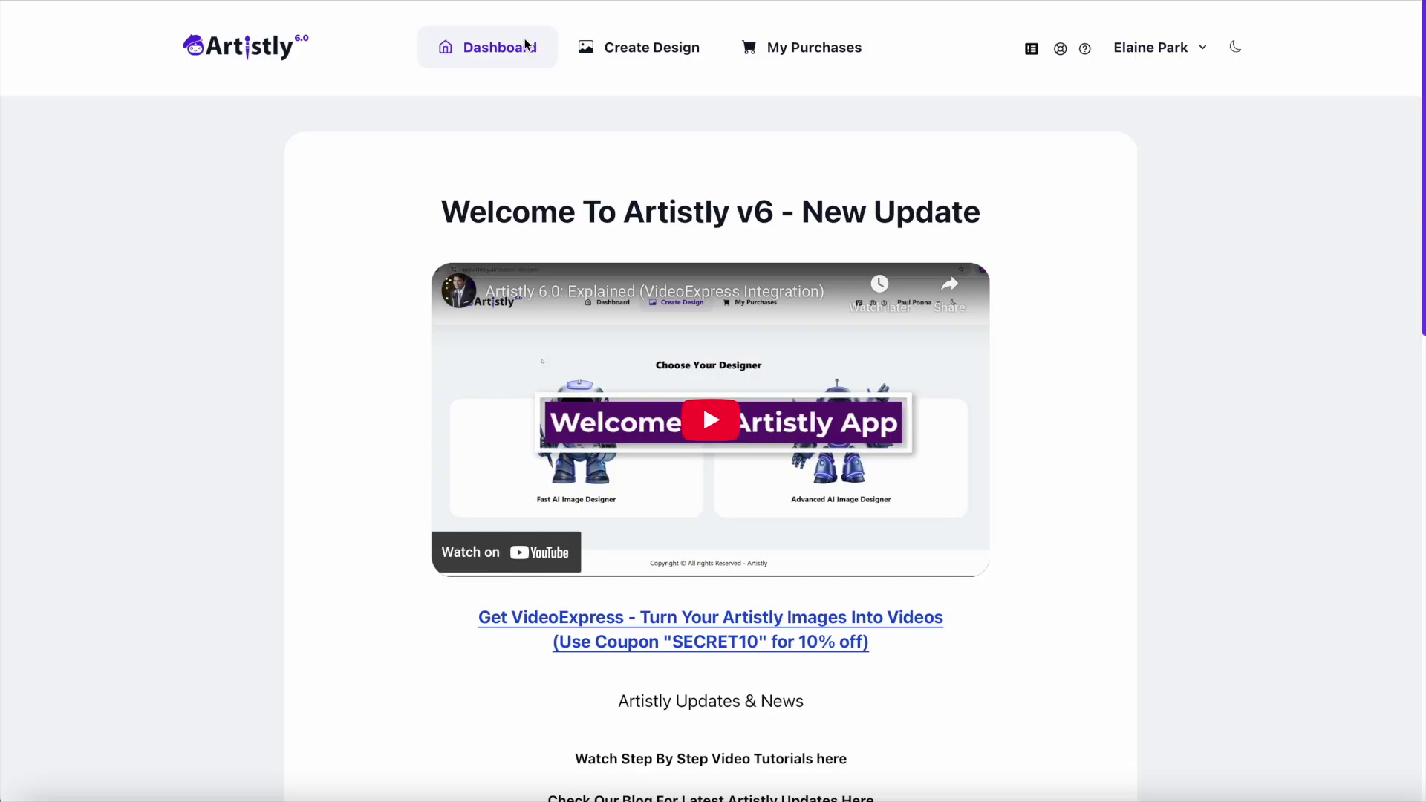
pyautogui.click(638, 49)
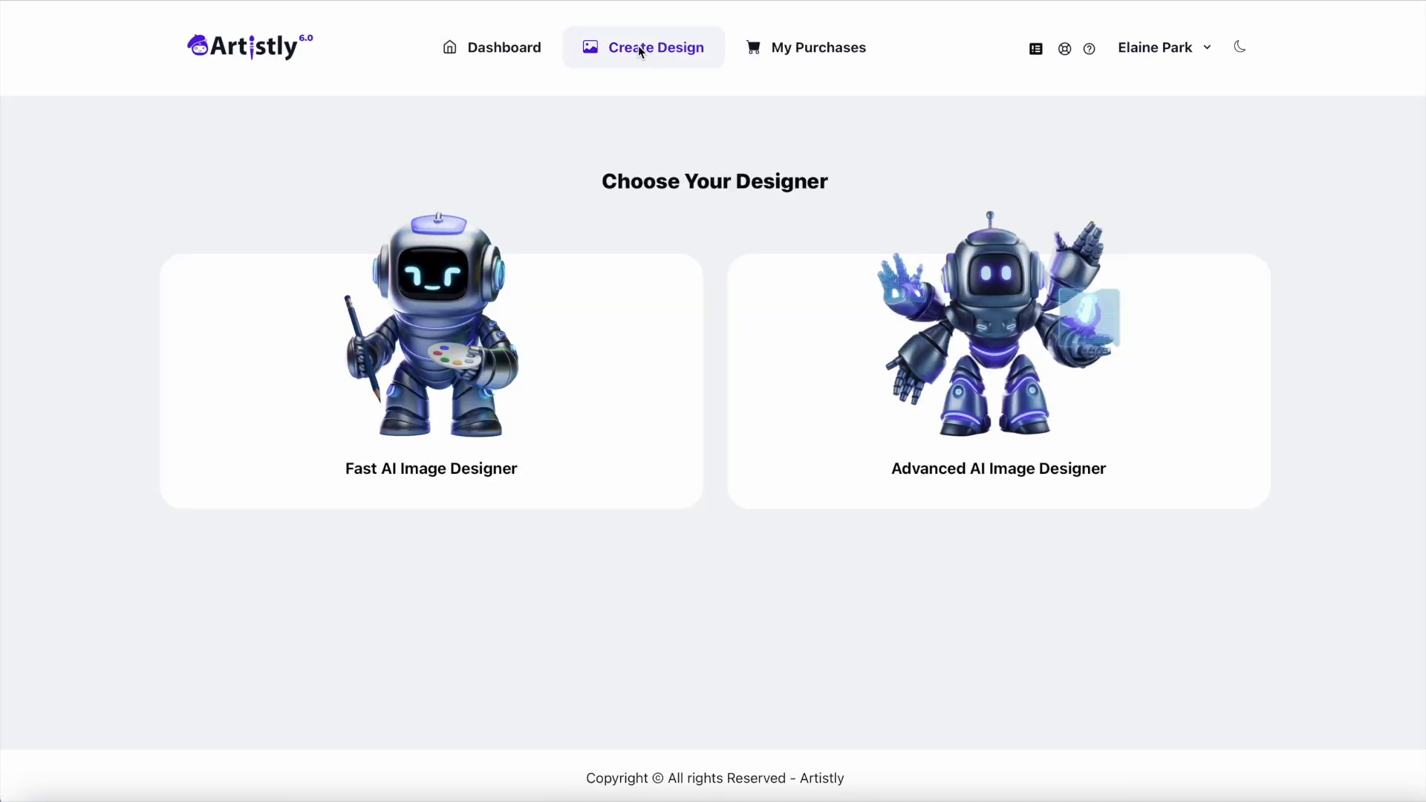
pyautogui.click(1019, 339)
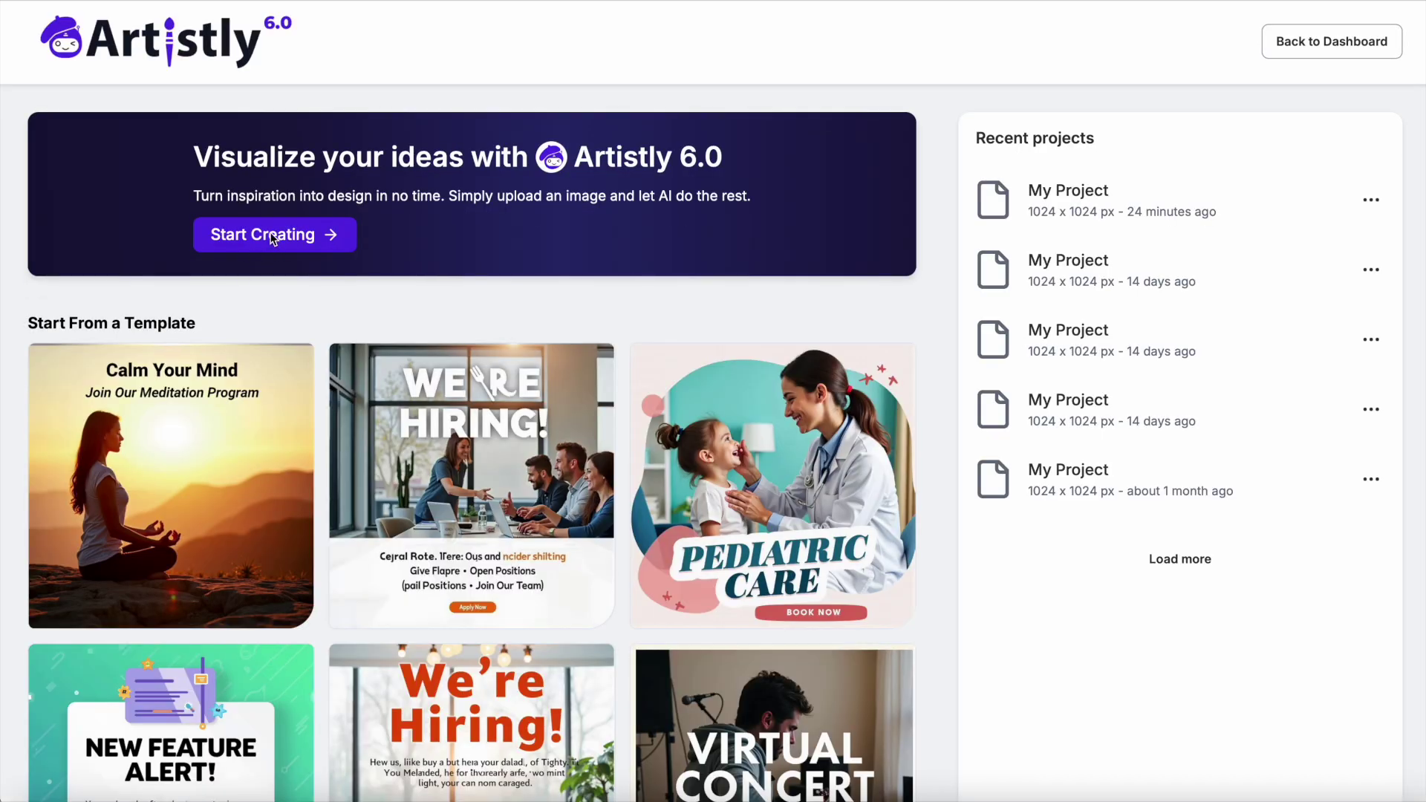
# Create a new project with a custom size of 3000 x 3000
pyautogui.click(268, 236)
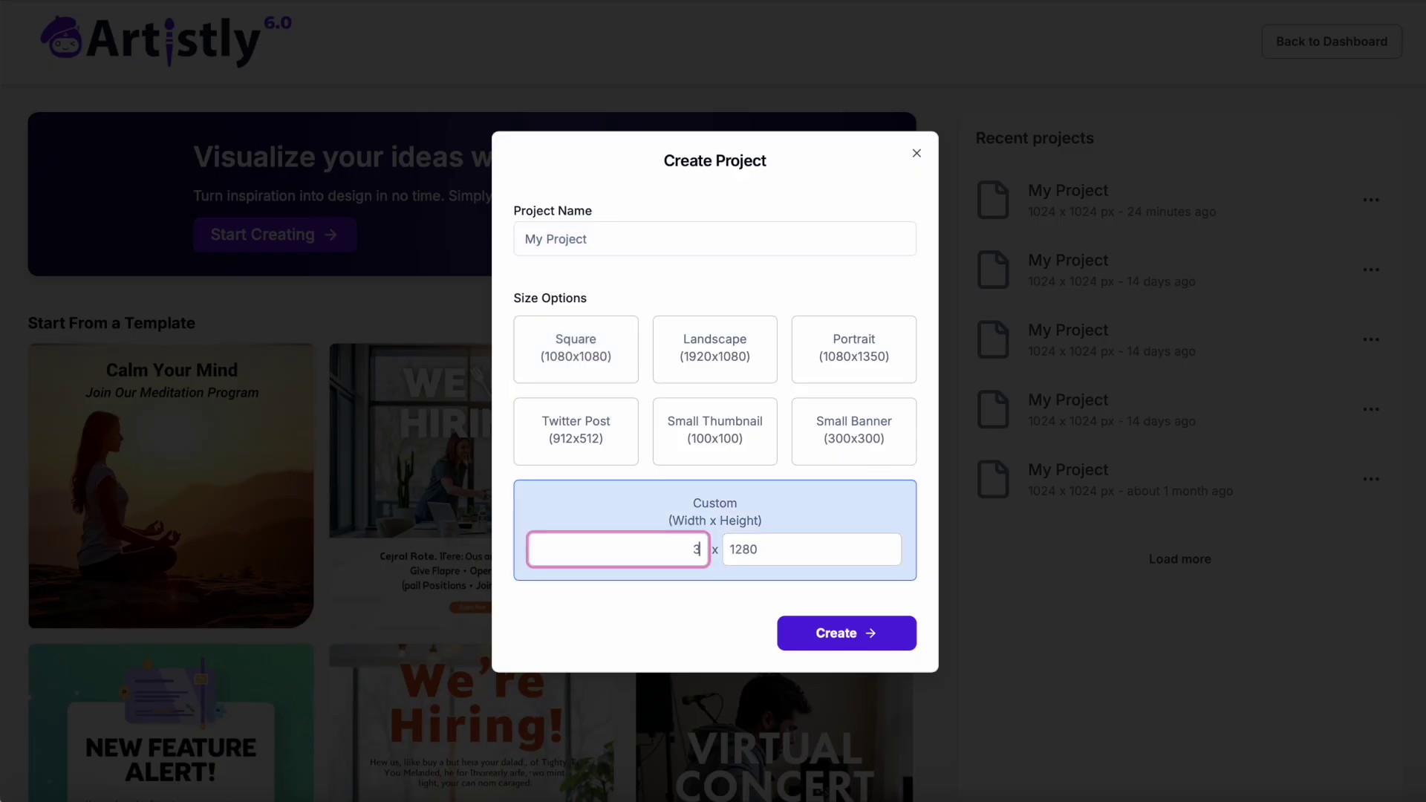
pyautogui.write('000')
pyautogui.moveTo(786, 548); pyautogui.dragTo(722, 550)
pyautogui.write('3000')
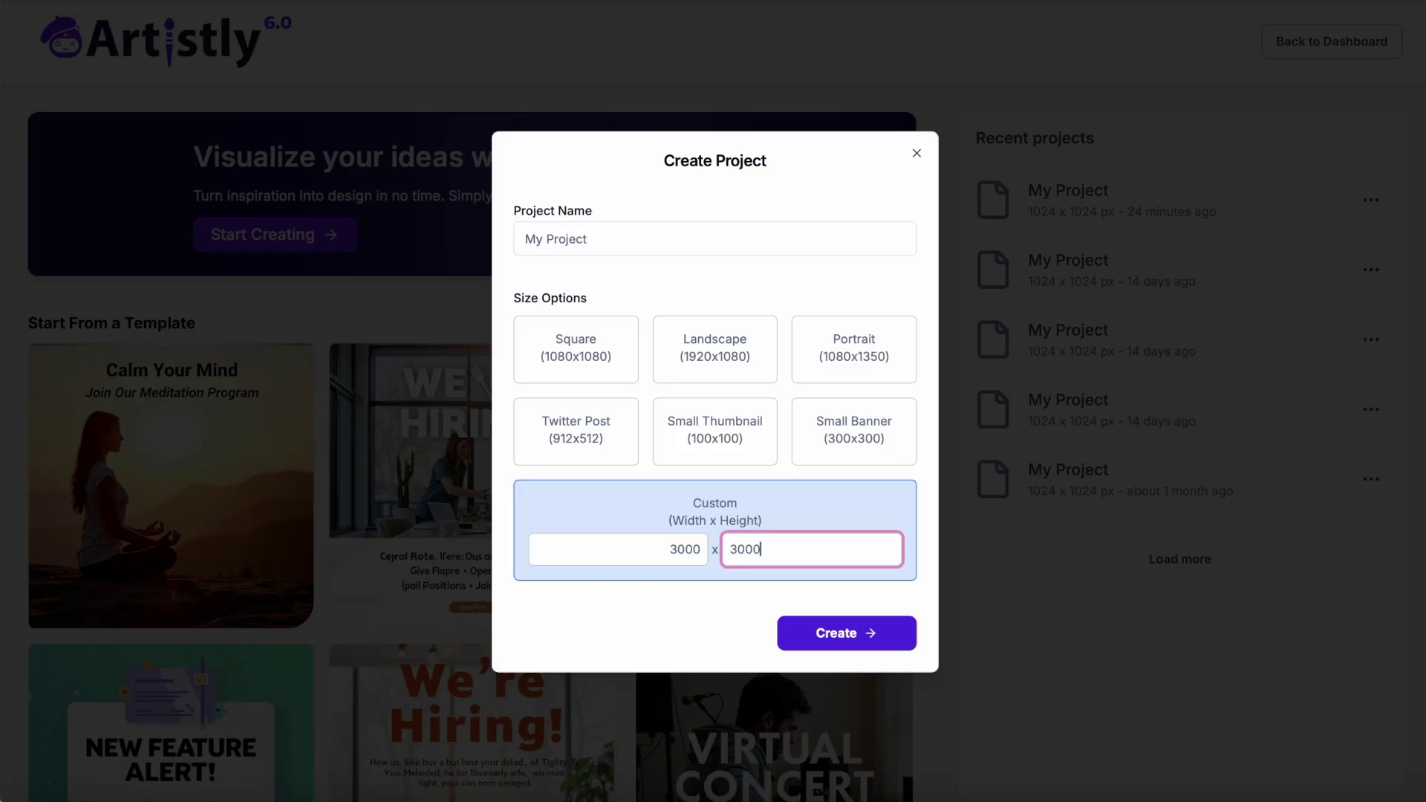
pyautogui.click(831, 633)
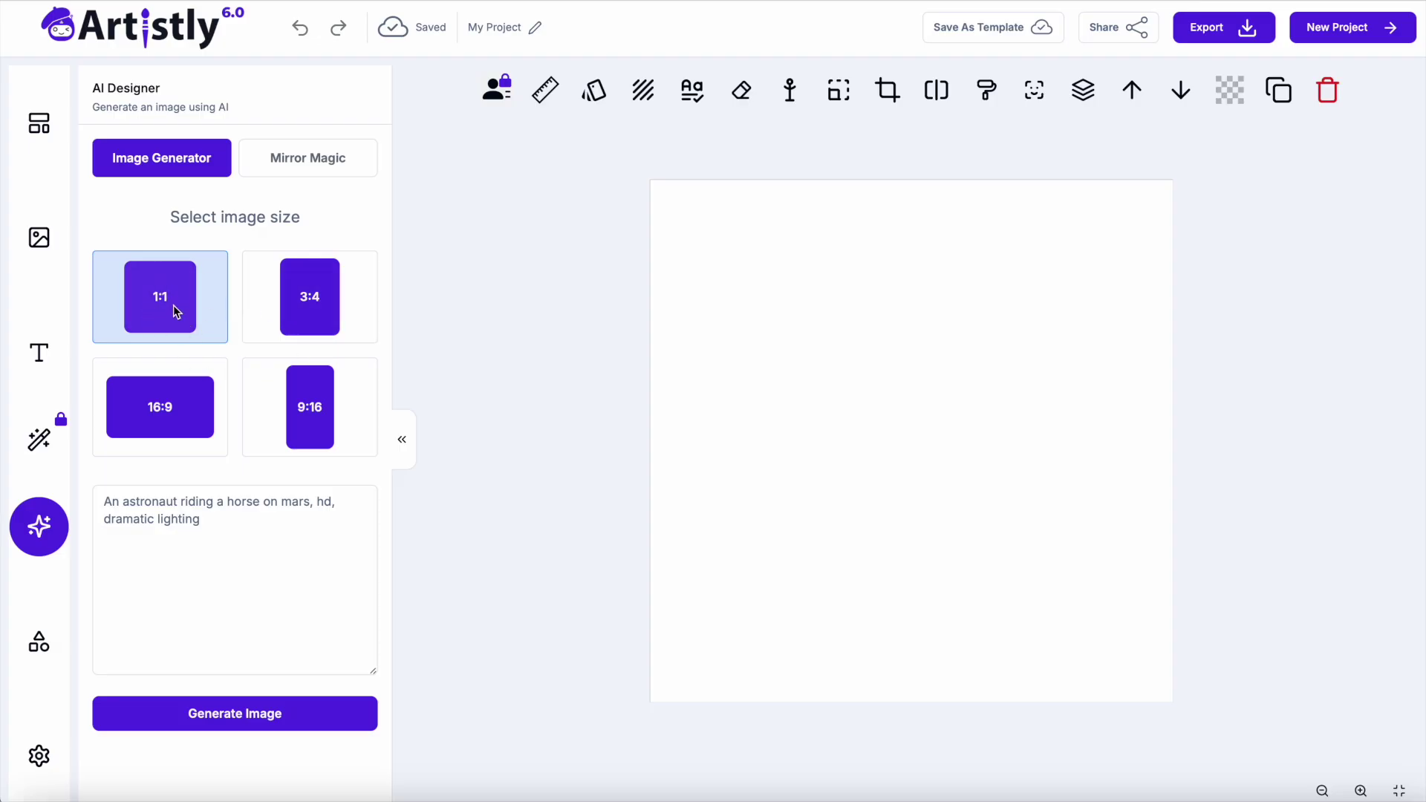
# Enter the image prompt for a cute watercolor woodland [ANIMAL] happily playing a [INSTRUMENT], with a Christmas accessory, festive greenery and a clean white background
pyautogui.click(116, 513)
pyautogui.write('Cute watercolor woodland [ANIMAL] happily playing a [INSTRUMENT], wearing a cozy Christmas accessory, surrounded by festive holly, pine, and berries, charming hand-painted style, whimsical and cozy holiday feel, isolated on a clean white background, high resolution')
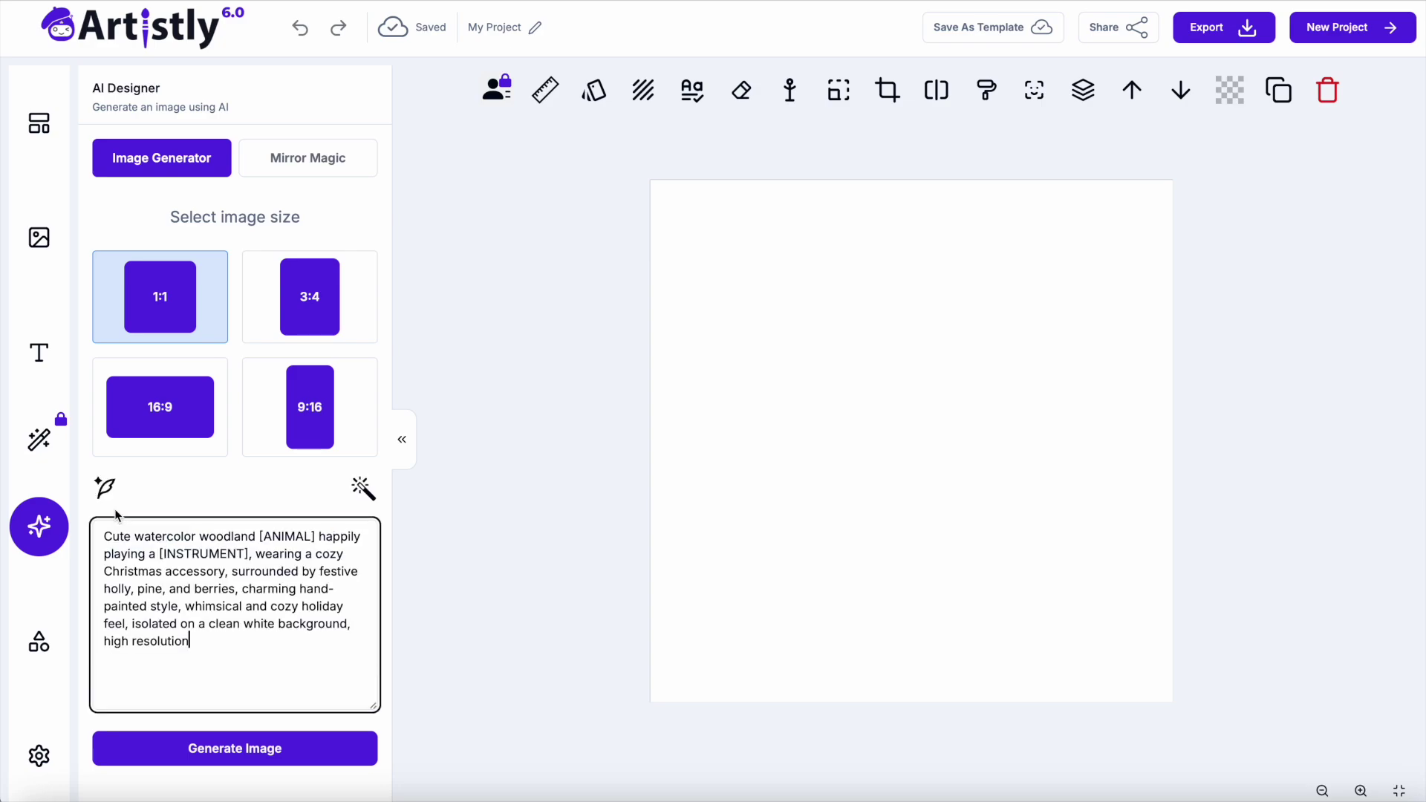
pyautogui.scroll(-1, 222, 646)
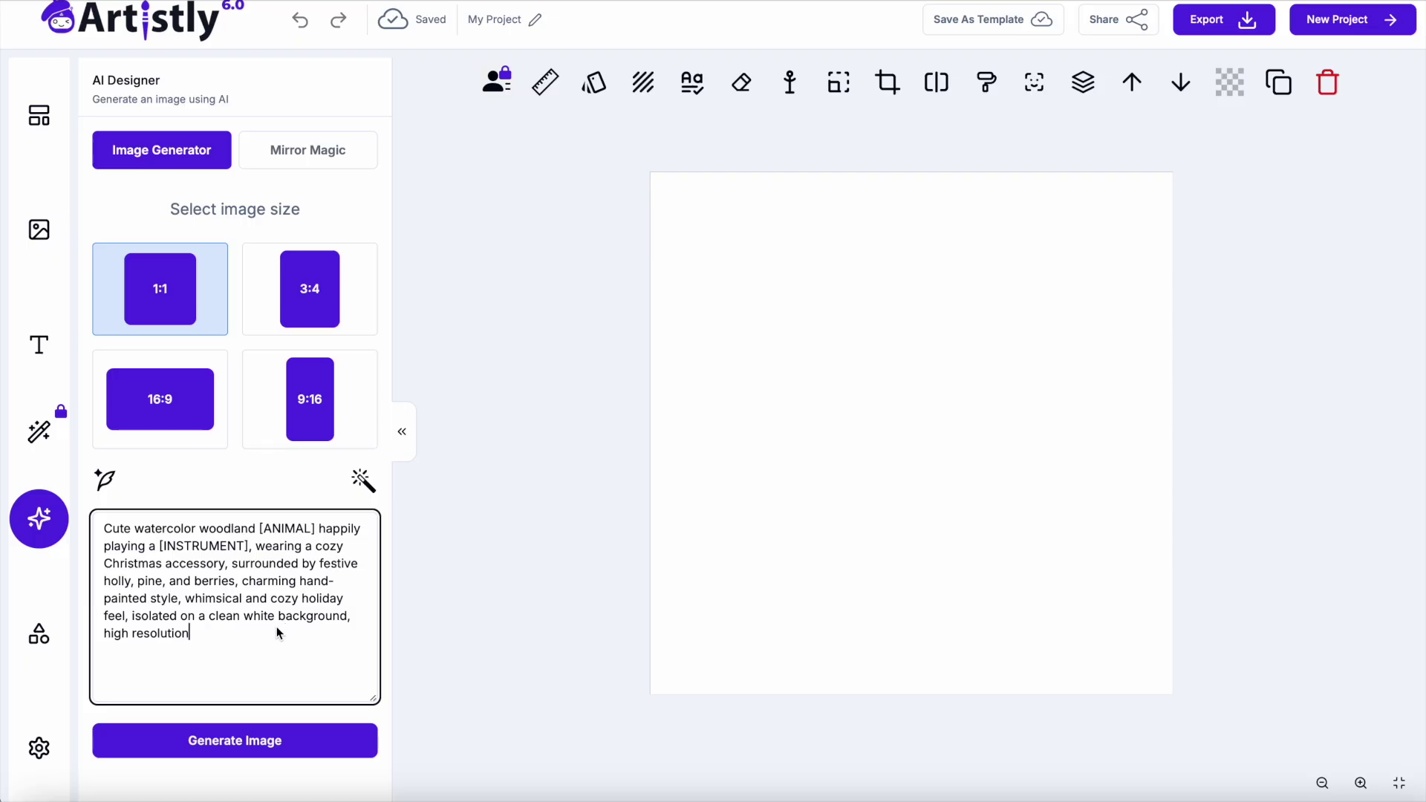
pyautogui.scroll(-1, 168, 670)
pyautogui.scroll(1, 168, 671)
# Replace the prompt's ANIMAL placeholder with "mouse" and its INSTRUMENT placeholder with "violin"
pyautogui.moveTo(261, 529); pyautogui.dragTo(317, 530)
pyautogui.write('mou')
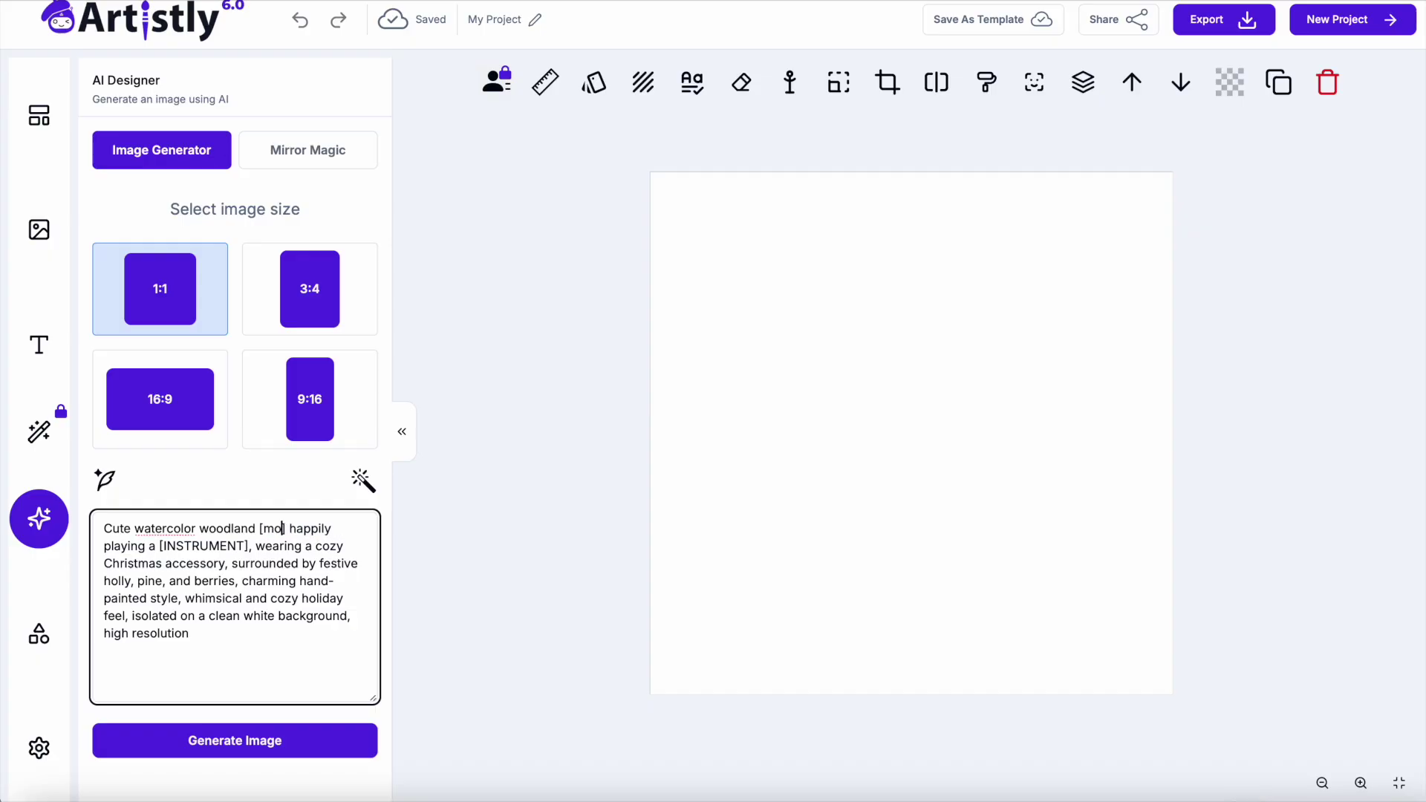
pyautogui.write('se]')
pyautogui.moveTo(163, 546); pyautogui.dragTo(246, 546)
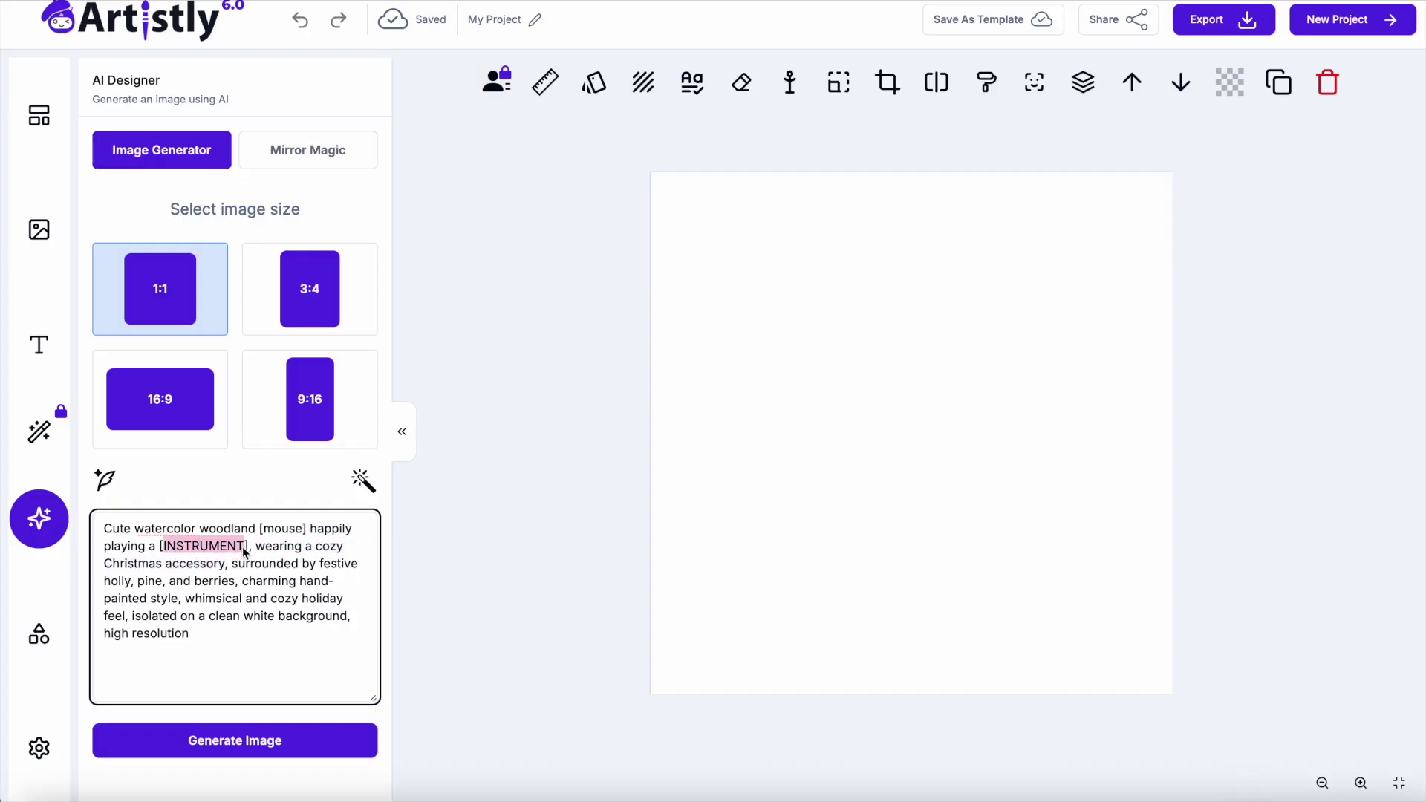
pyautogui.write('violin')
# Delete the square brackets around "mouse" and "violin" in the image prompt
pyautogui.click(264, 528)
pyautogui.press('BackSpace')
pyautogui.click(302, 528)
pyautogui.press('BackSpace')
pyautogui.click(164, 546)
pyautogui.press('BackSpace')
pyautogui.click(194, 546)
pyautogui.press('BackSpace')
# Generate the image of the violin-playing mouse from the prompt and add it to the canvas
pyautogui.click(251, 752)
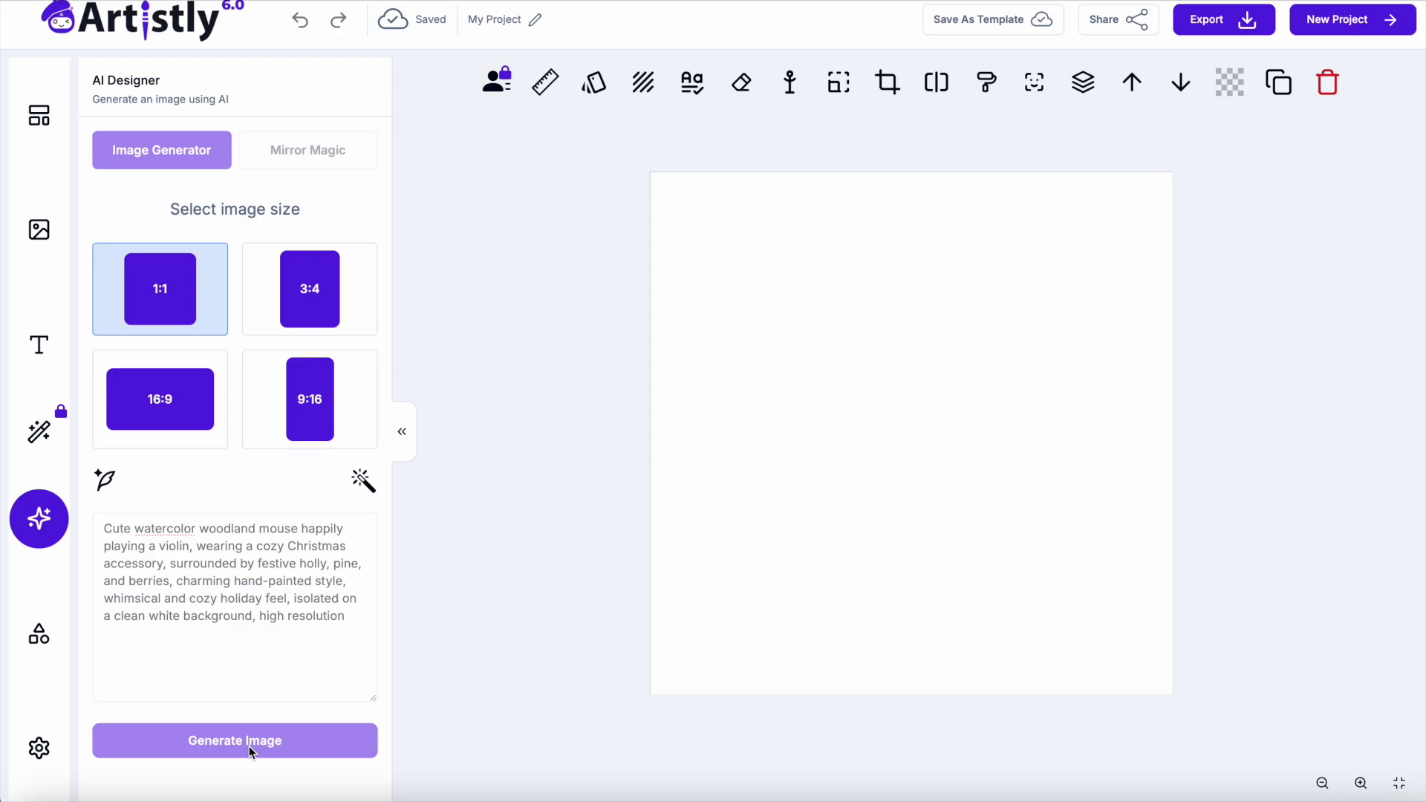
pyautogui.click(250, 321)
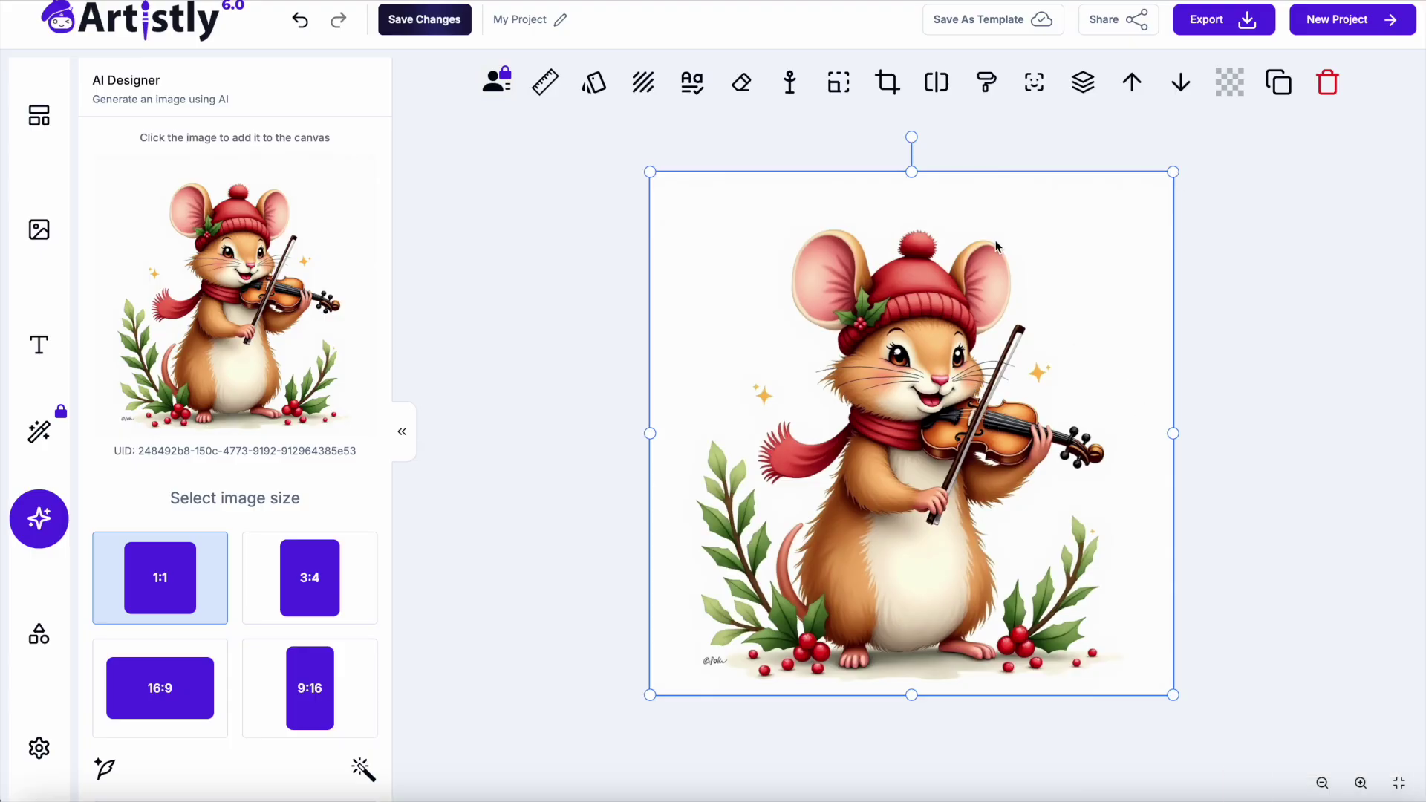
# Remove the background from the mouse image and add the cut-out version to the canvas
pyautogui.click(937, 84)
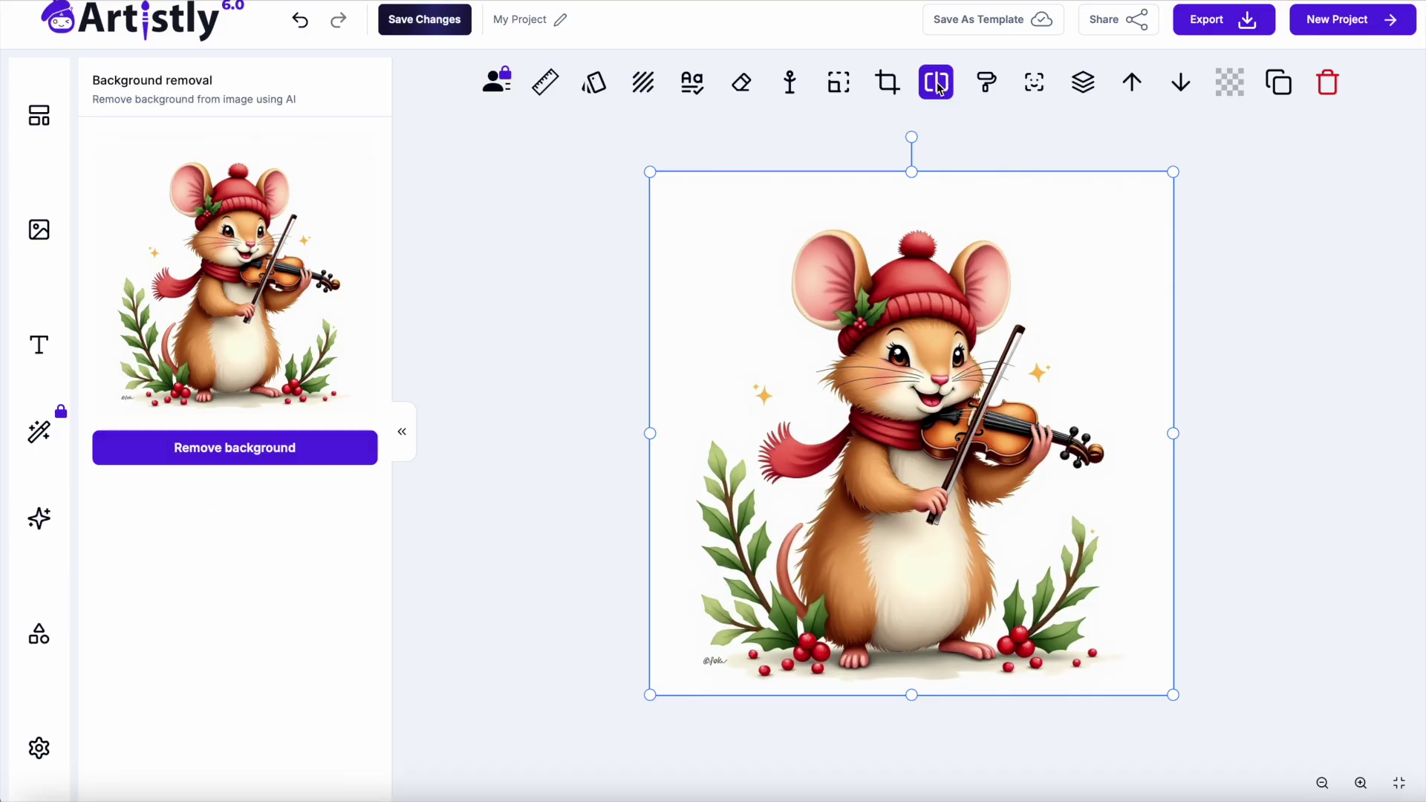
pyautogui.click(221, 465)
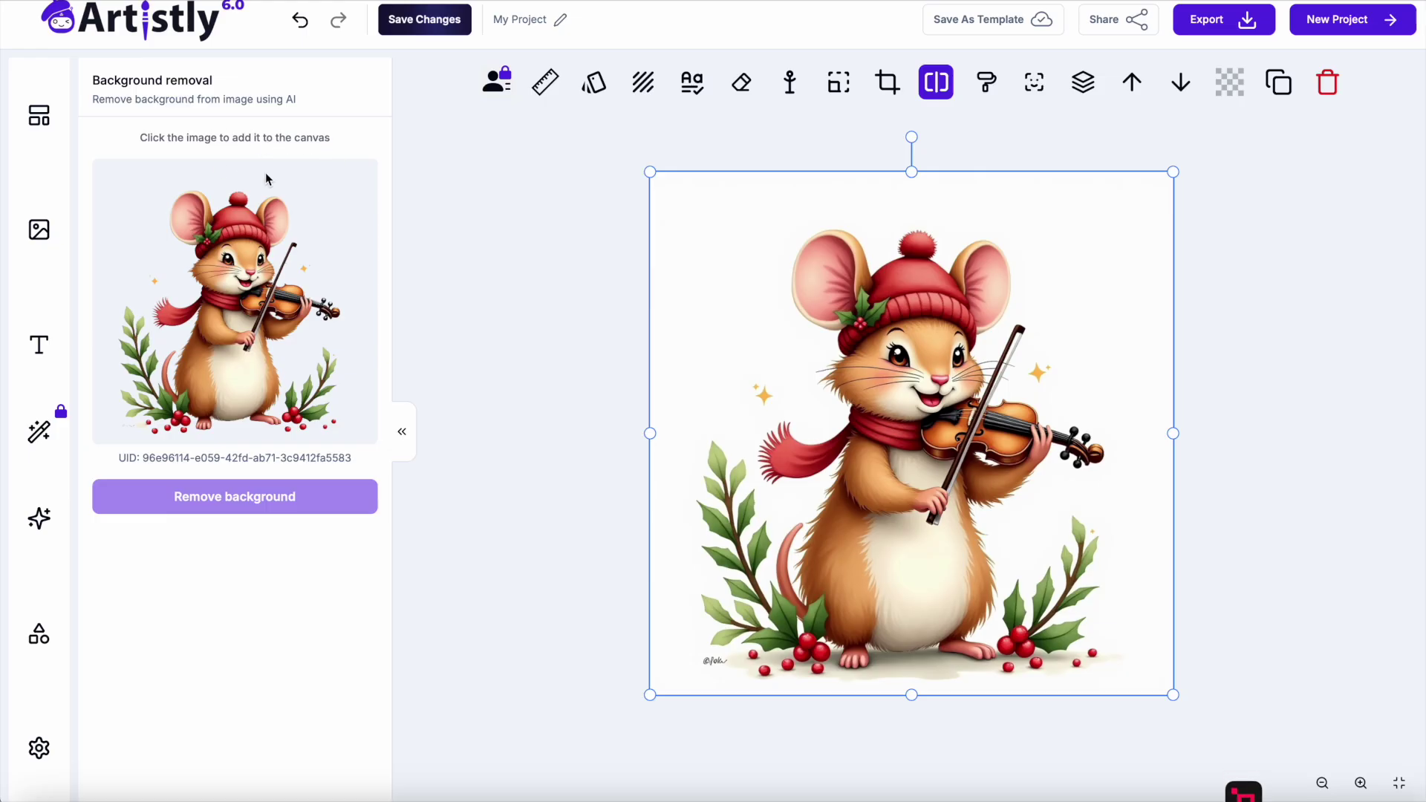
pyautogui.click(232, 317)
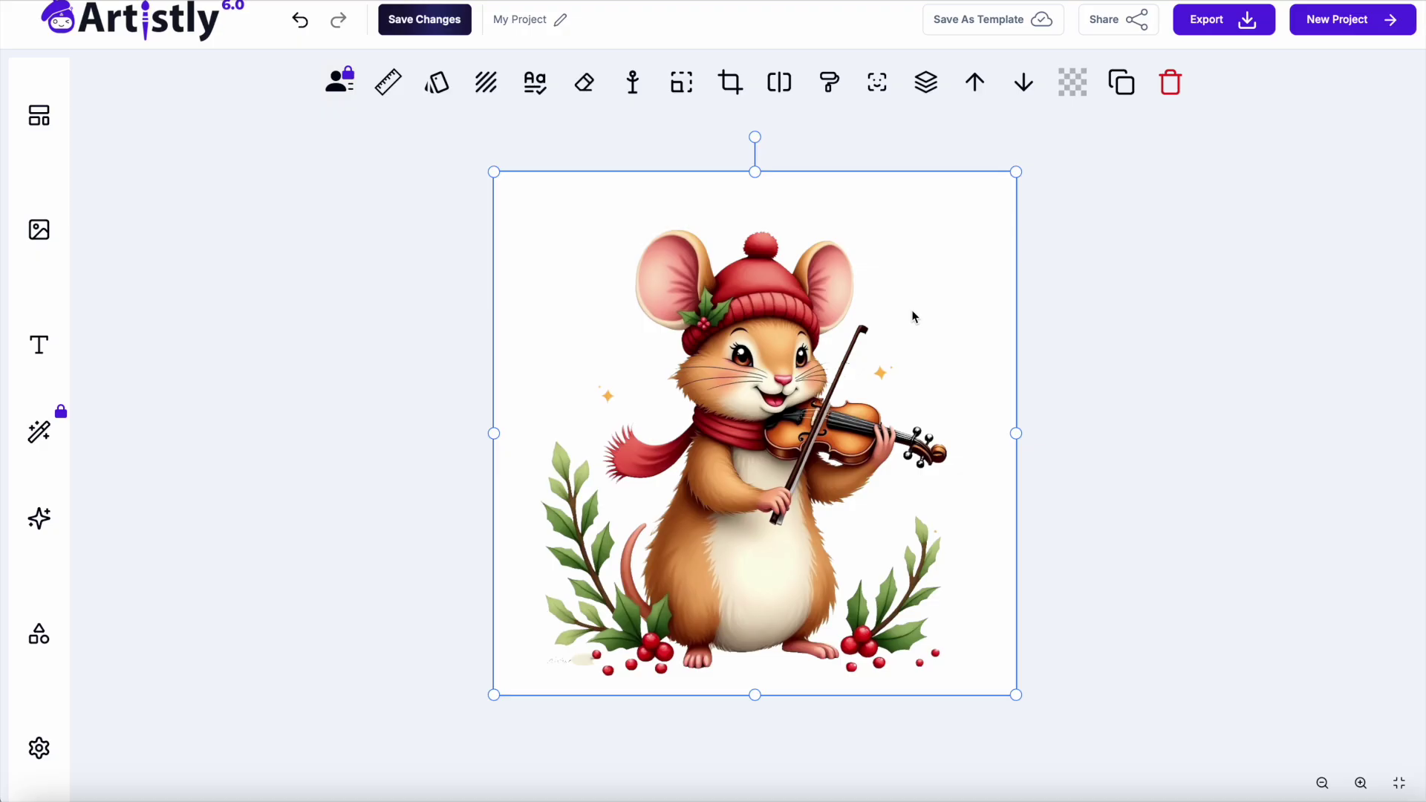
# Upscale the cut-out mouse image with the Only Upscale option and add the enhanced version to the canvas
pyautogui.click(386, 83)
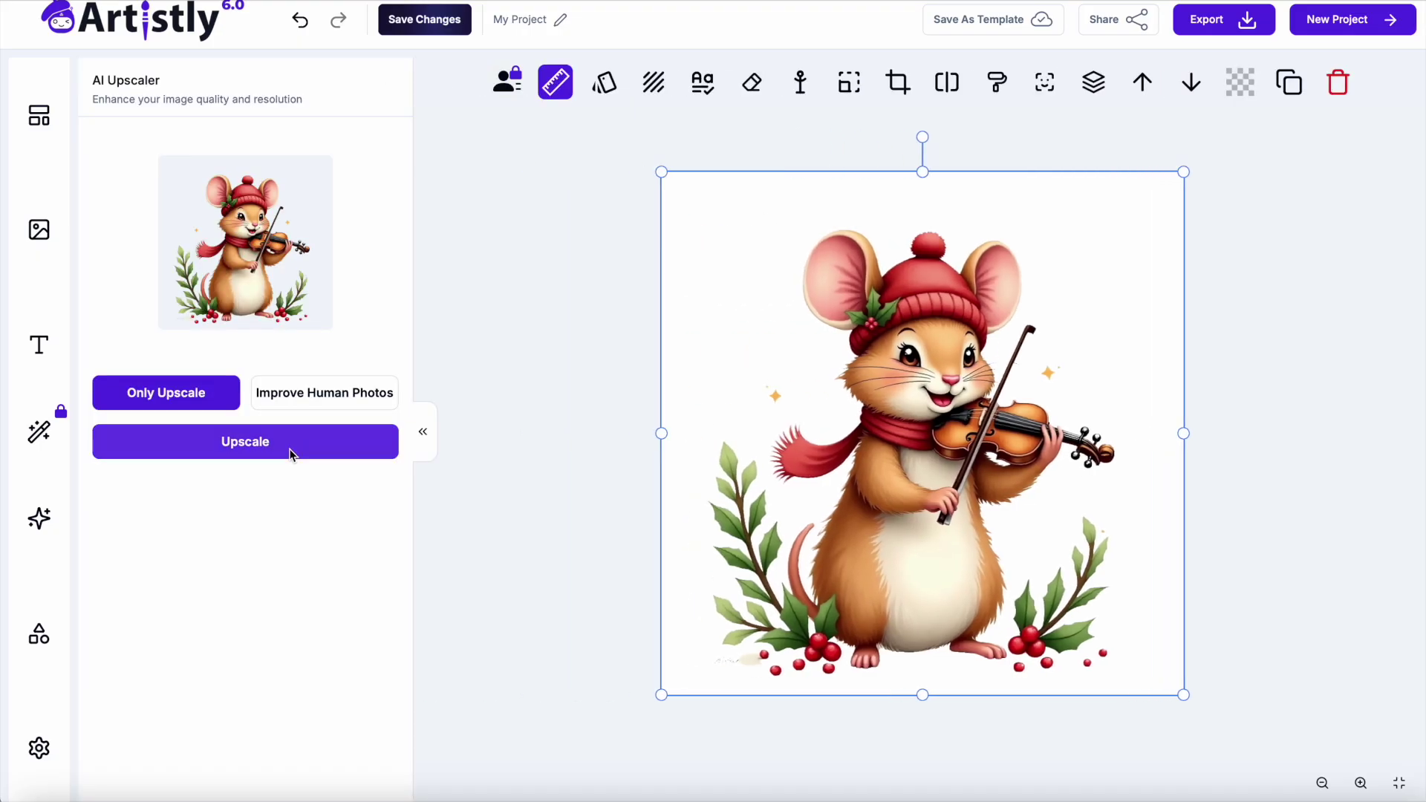
pyautogui.click(290, 448)
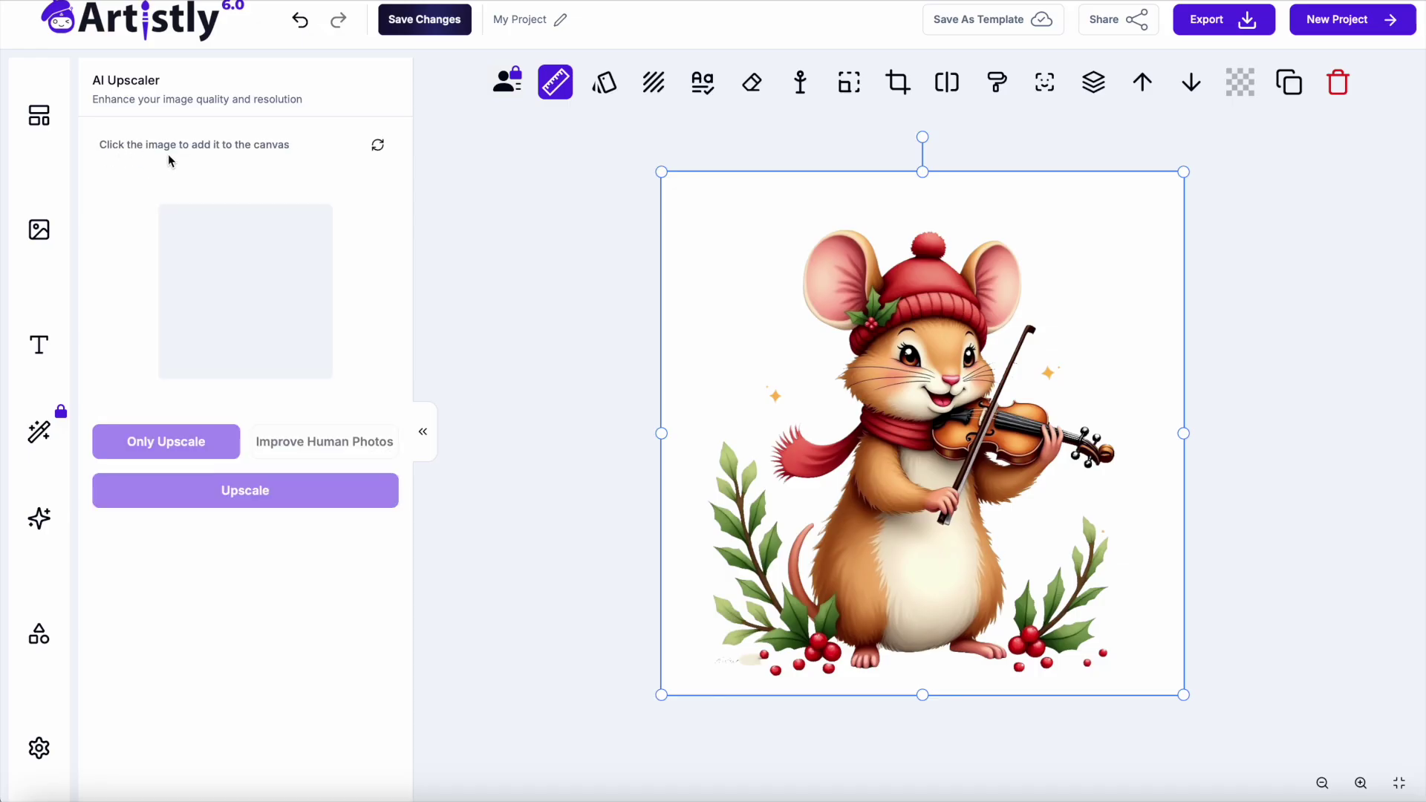
pyautogui.click(248, 274)
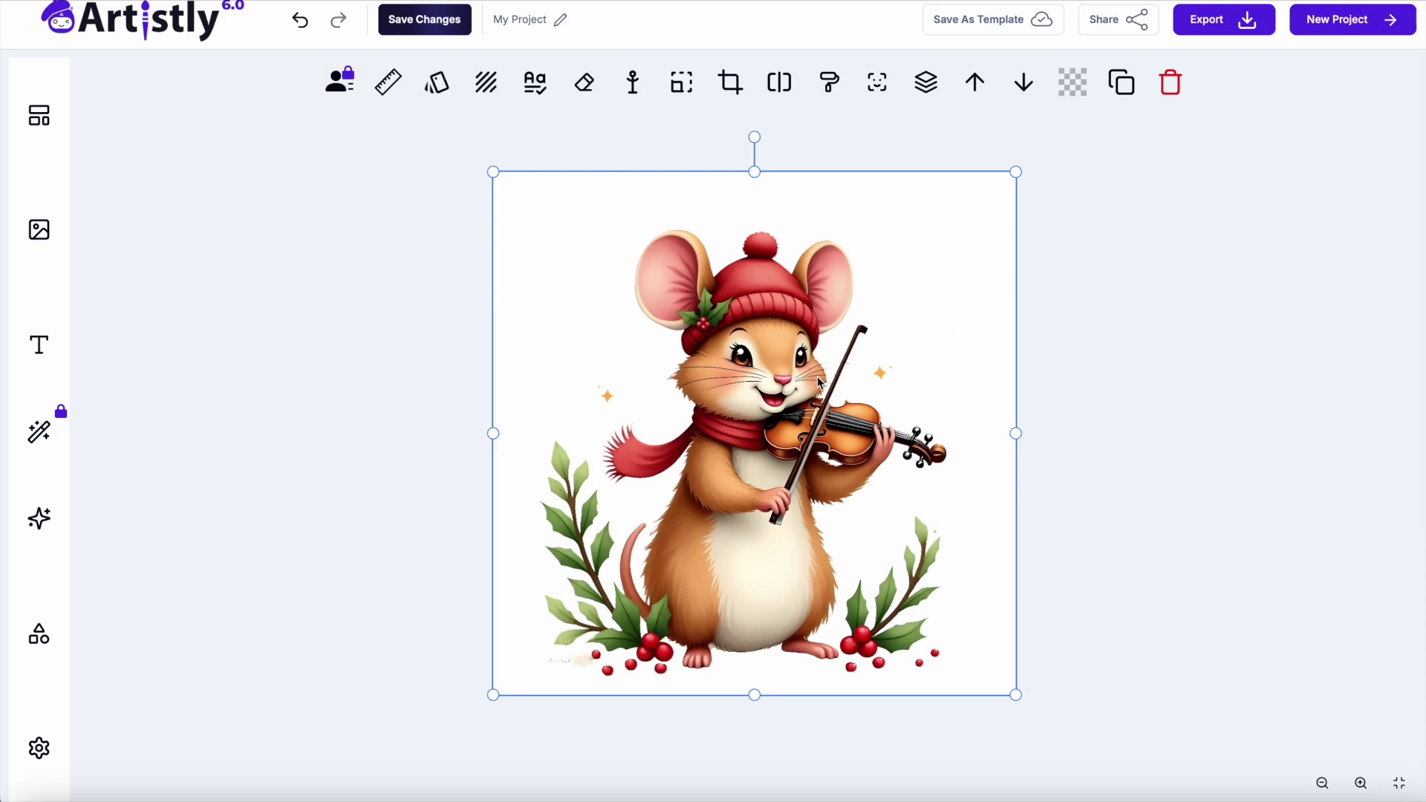
# Export the finished mouse design as a PNG
pyautogui.click(1228, 21)
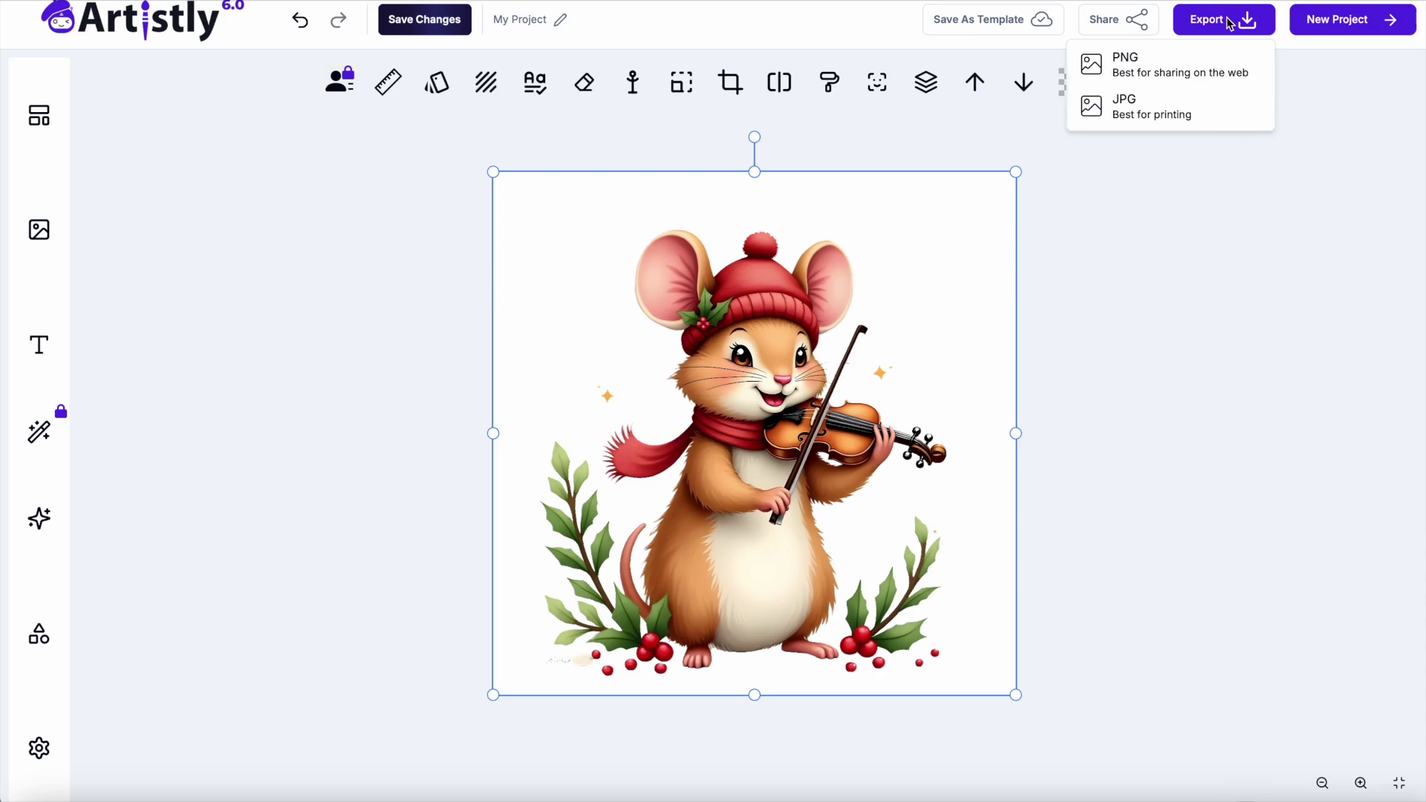
pyautogui.click(1148, 69)
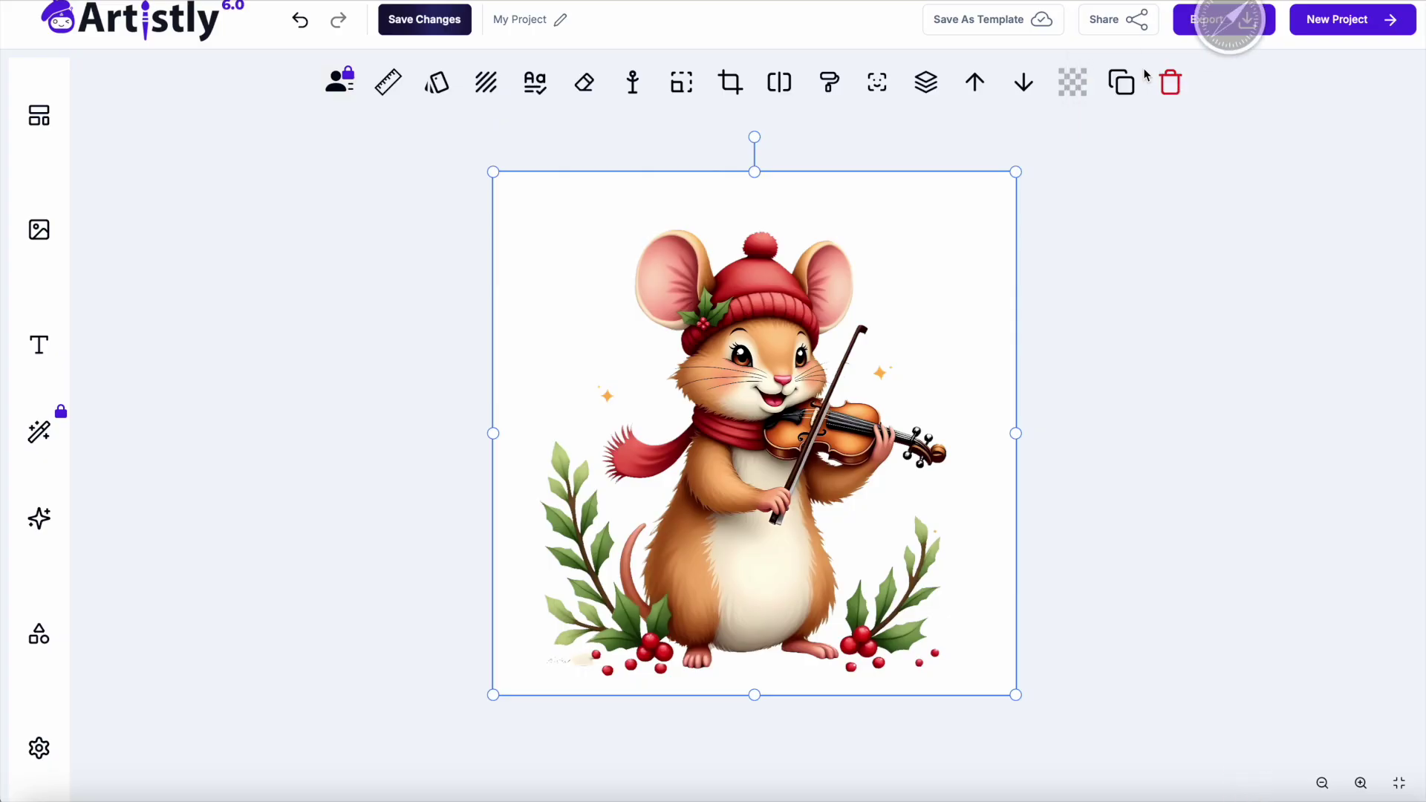
# Open the project's image library and browse the previously generated Christmas clipart images
pyautogui.click(38, 230)
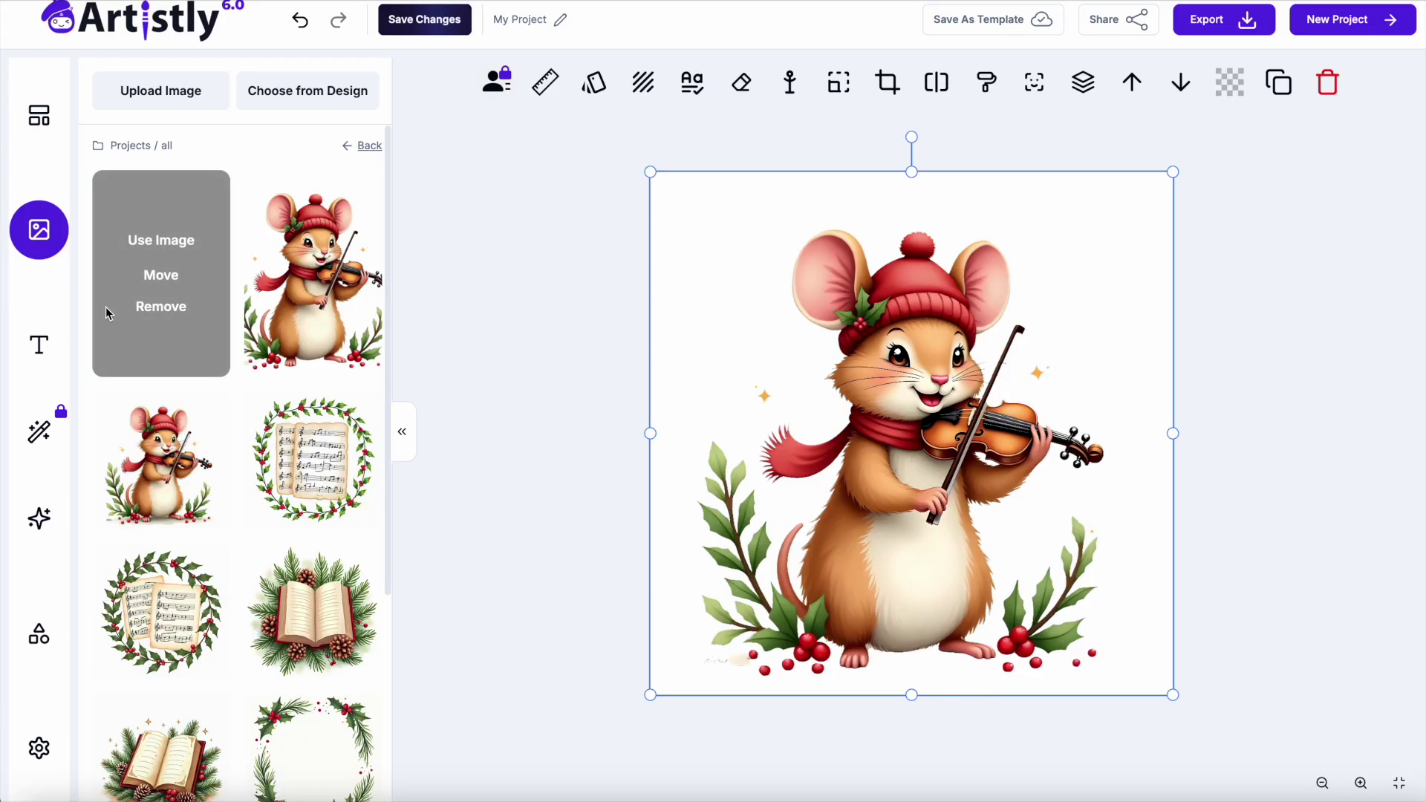
pyautogui.scroll(-2, 239, 465)
pyautogui.scroll(-1, 239, 465)
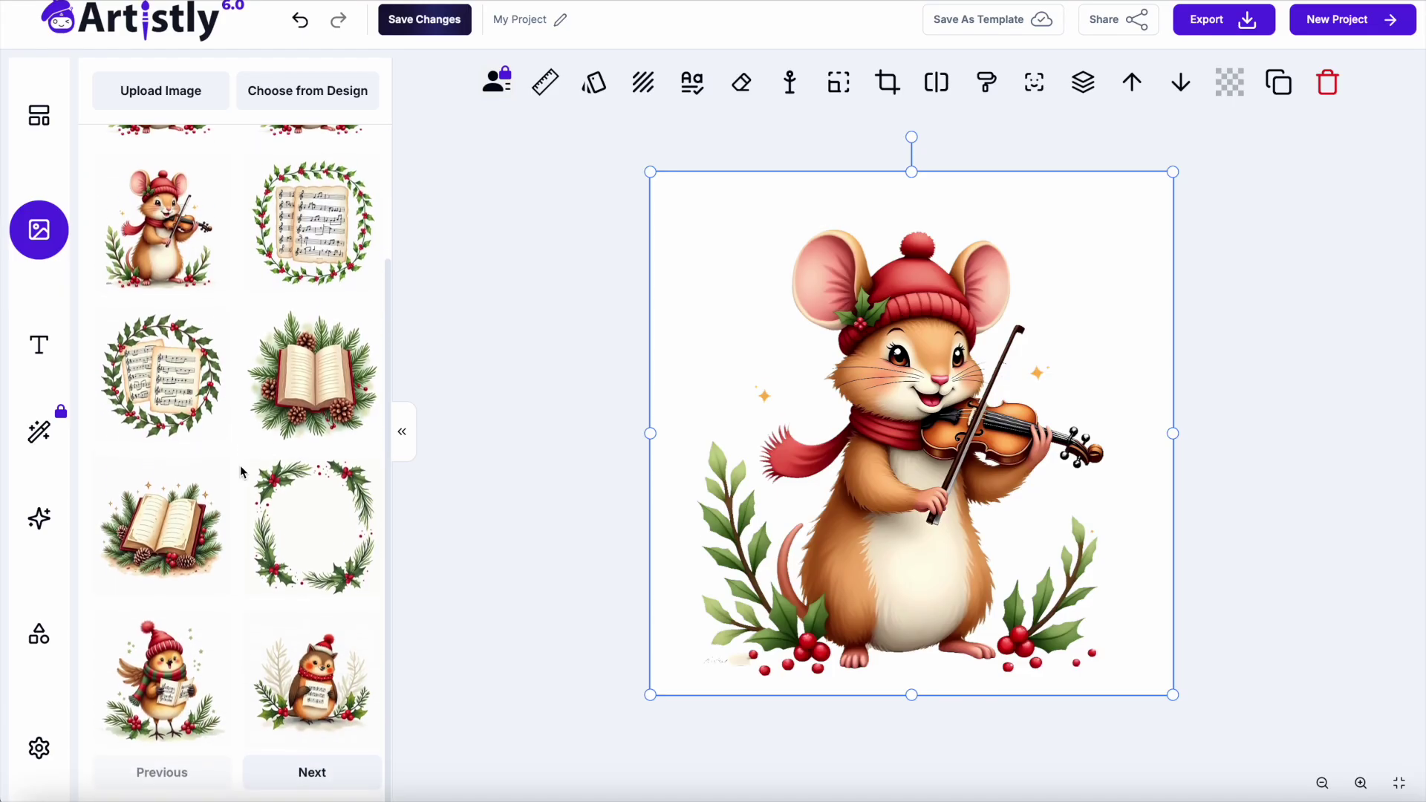
# Look through the further pages of generated clipart in the image library, and return to the first page
pyautogui.click(304, 780)
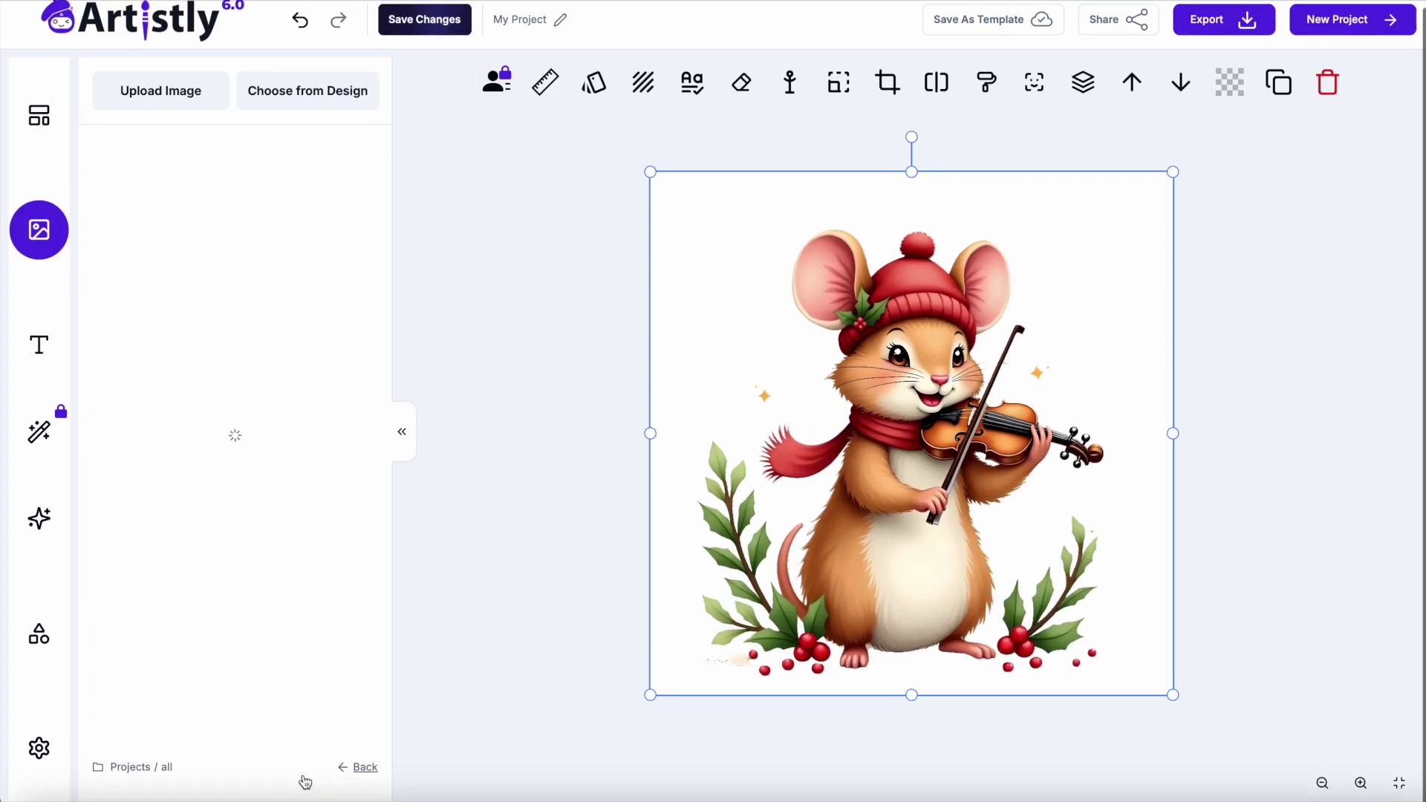
pyautogui.scroll(-1, 287, 597)
pyautogui.scroll(-1, 287, 596)
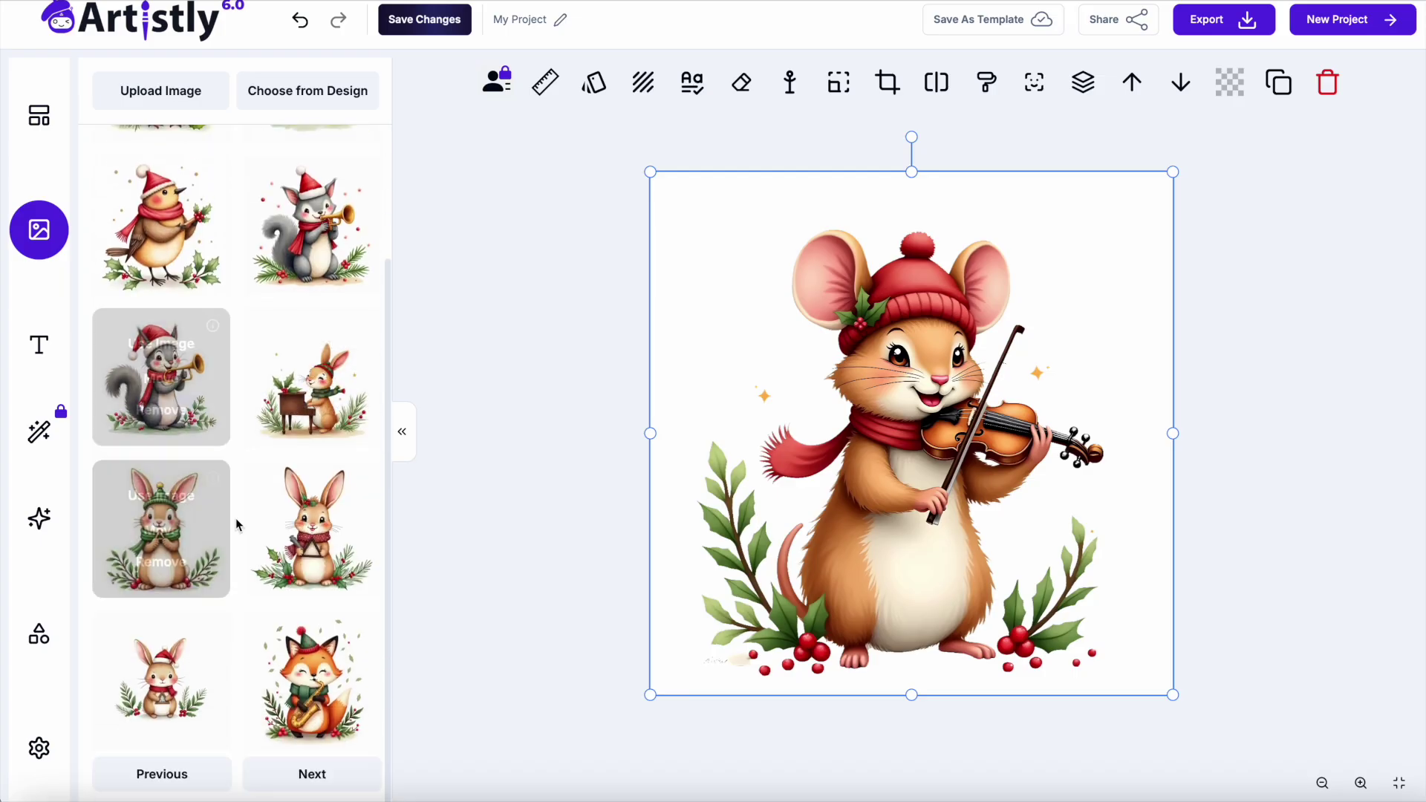
pyautogui.click(318, 782)
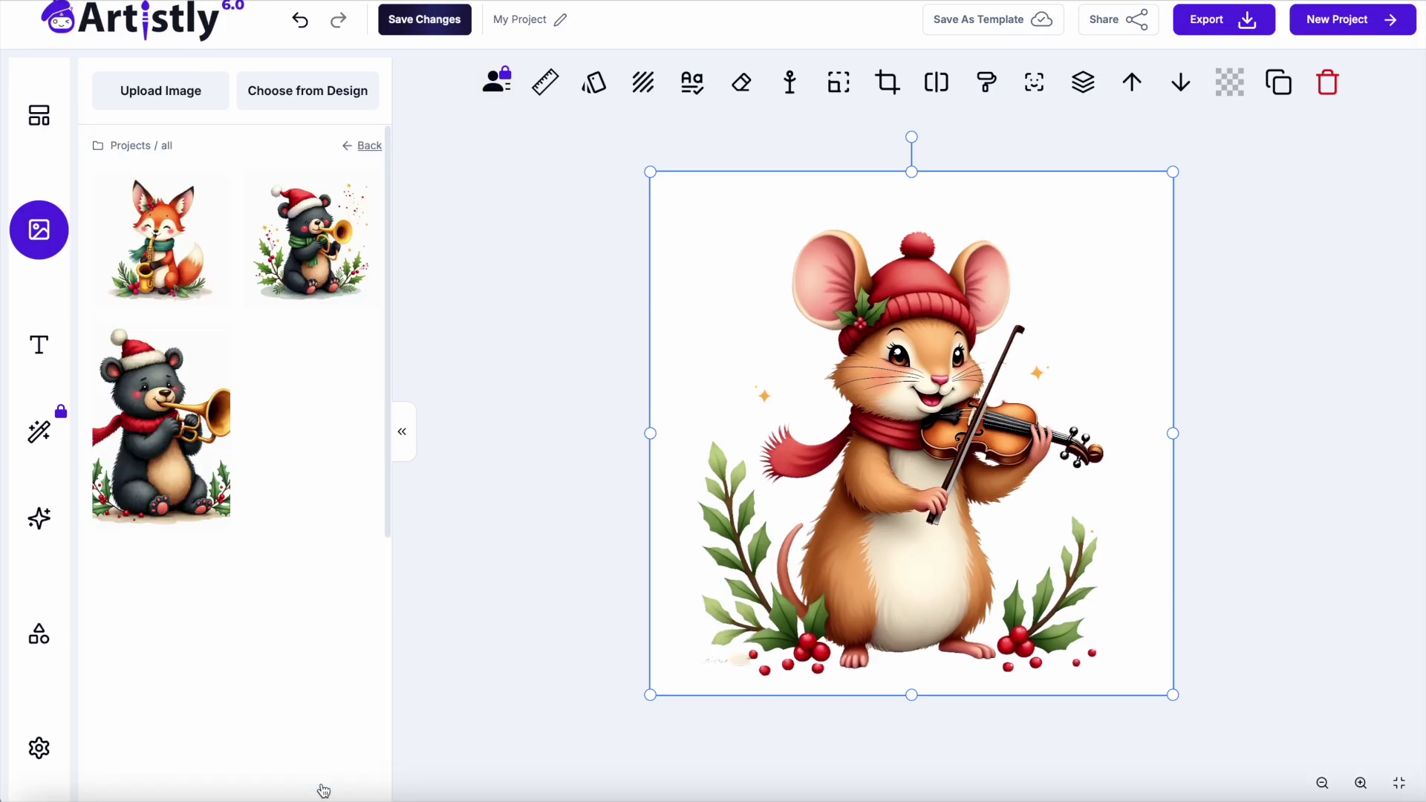
pyautogui.scroll(-2, 208, 478)
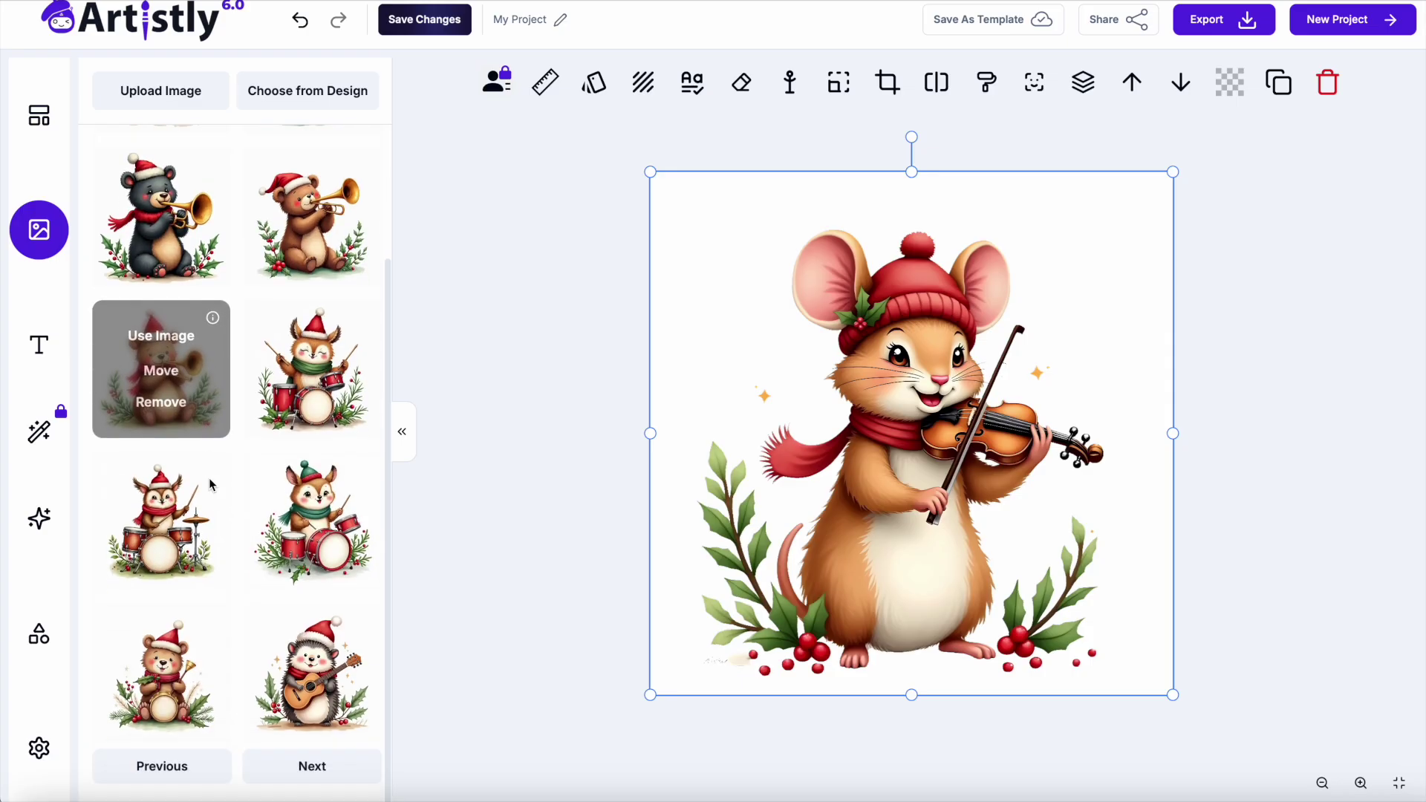
pyautogui.moveTo(203, 714)
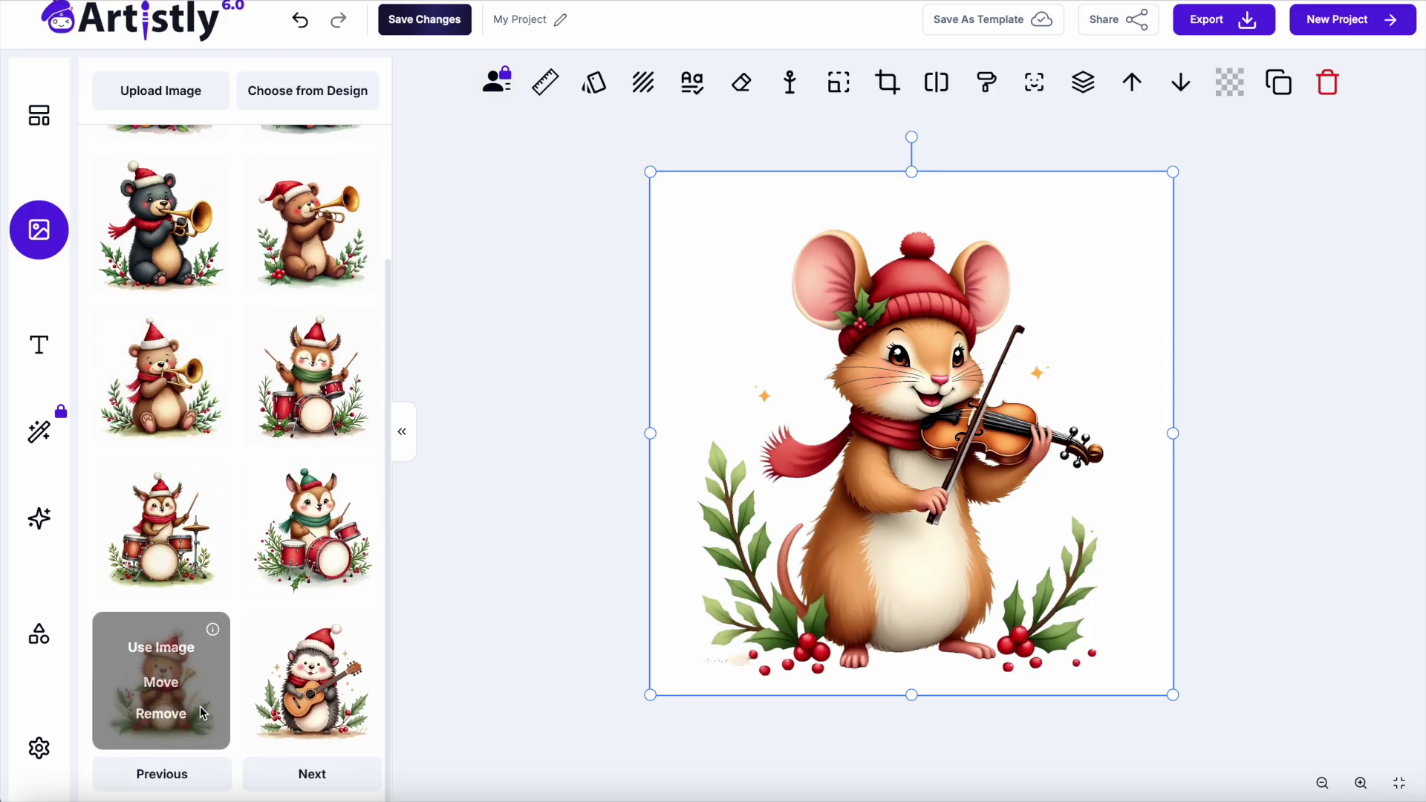
pyautogui.click(165, 774)
pyautogui.click(165, 775)
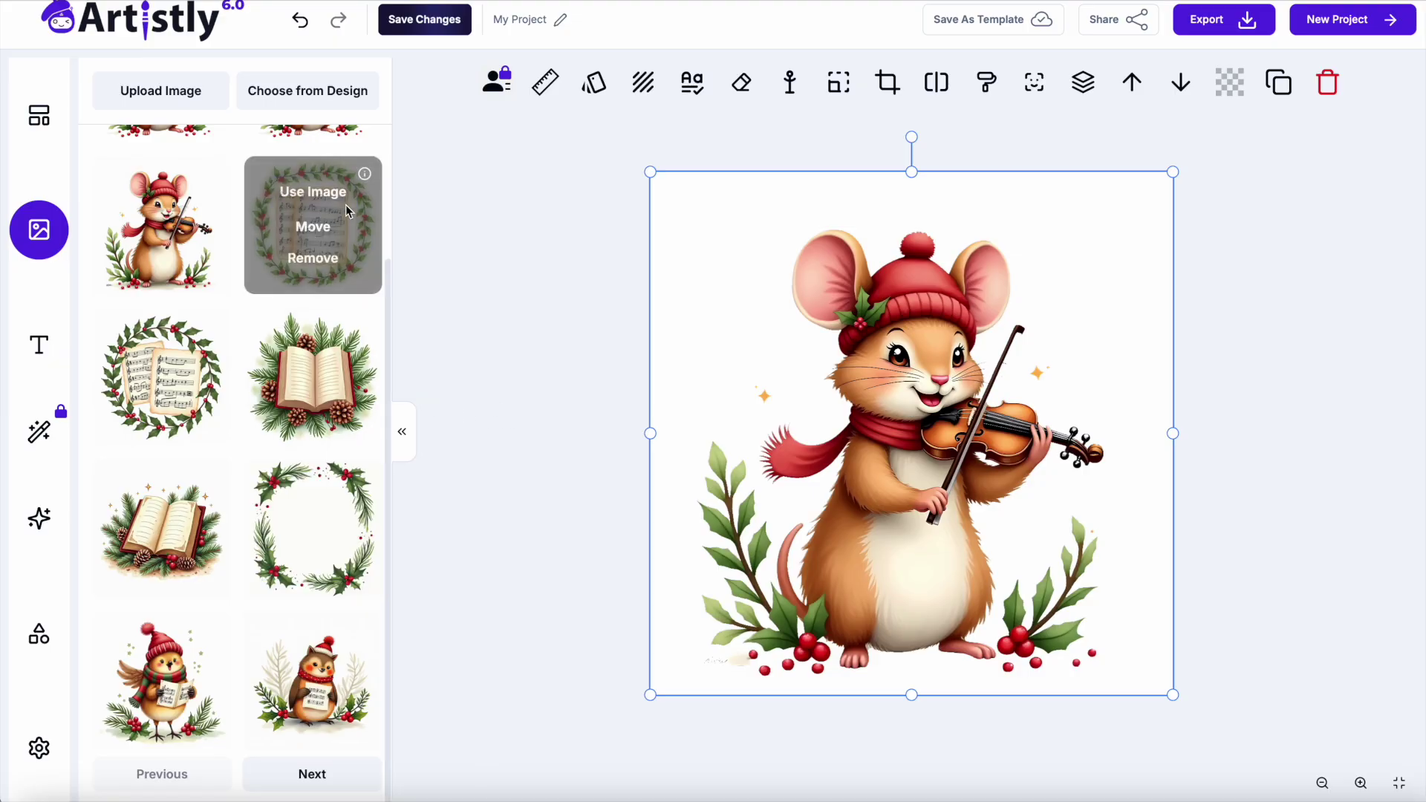
pyautogui.moveTo(300, 351)
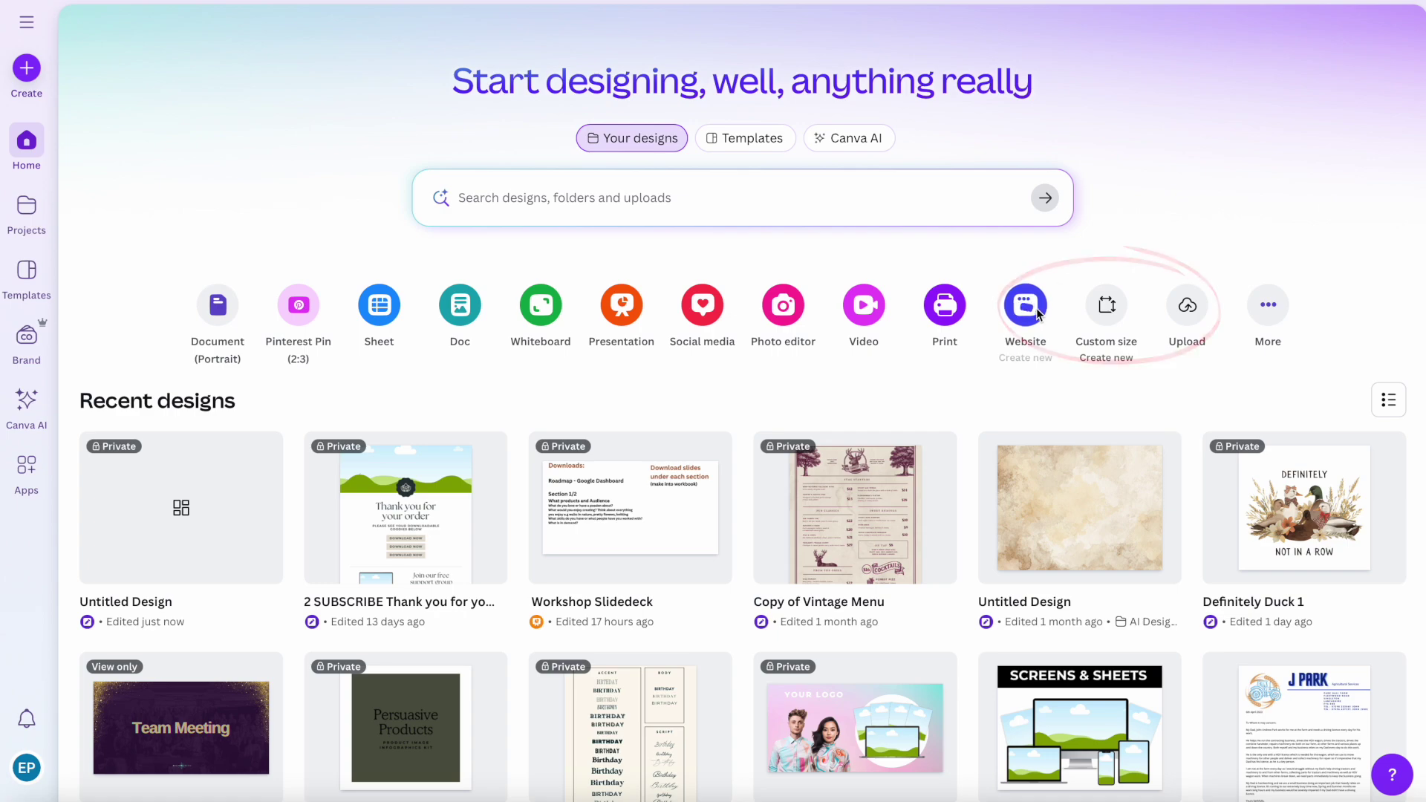
# In Canva, create a custom 2000 × 2000 px design and upload all the clipart screenshots from the Desktop folder
pyautogui.click(1108, 297)
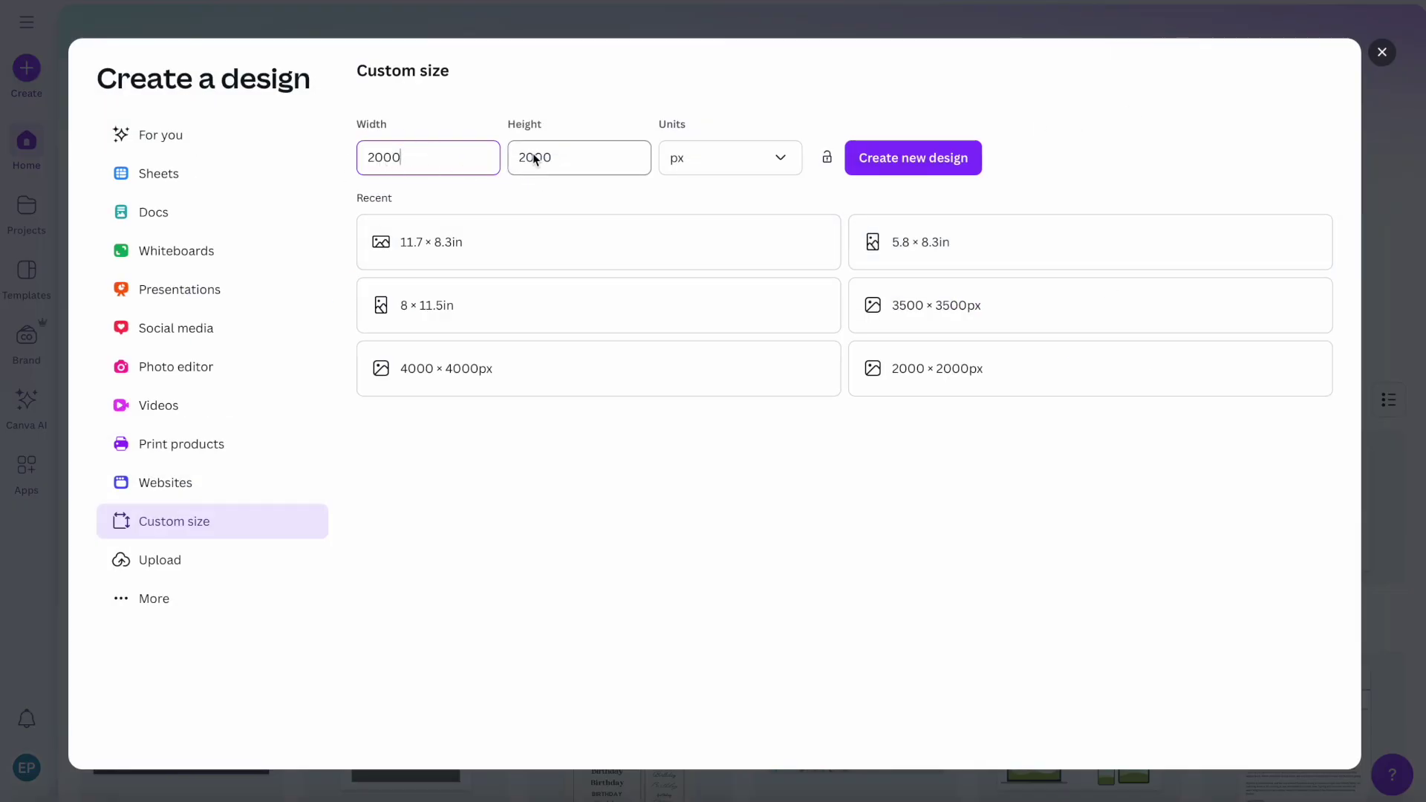
pyautogui.click(929, 166)
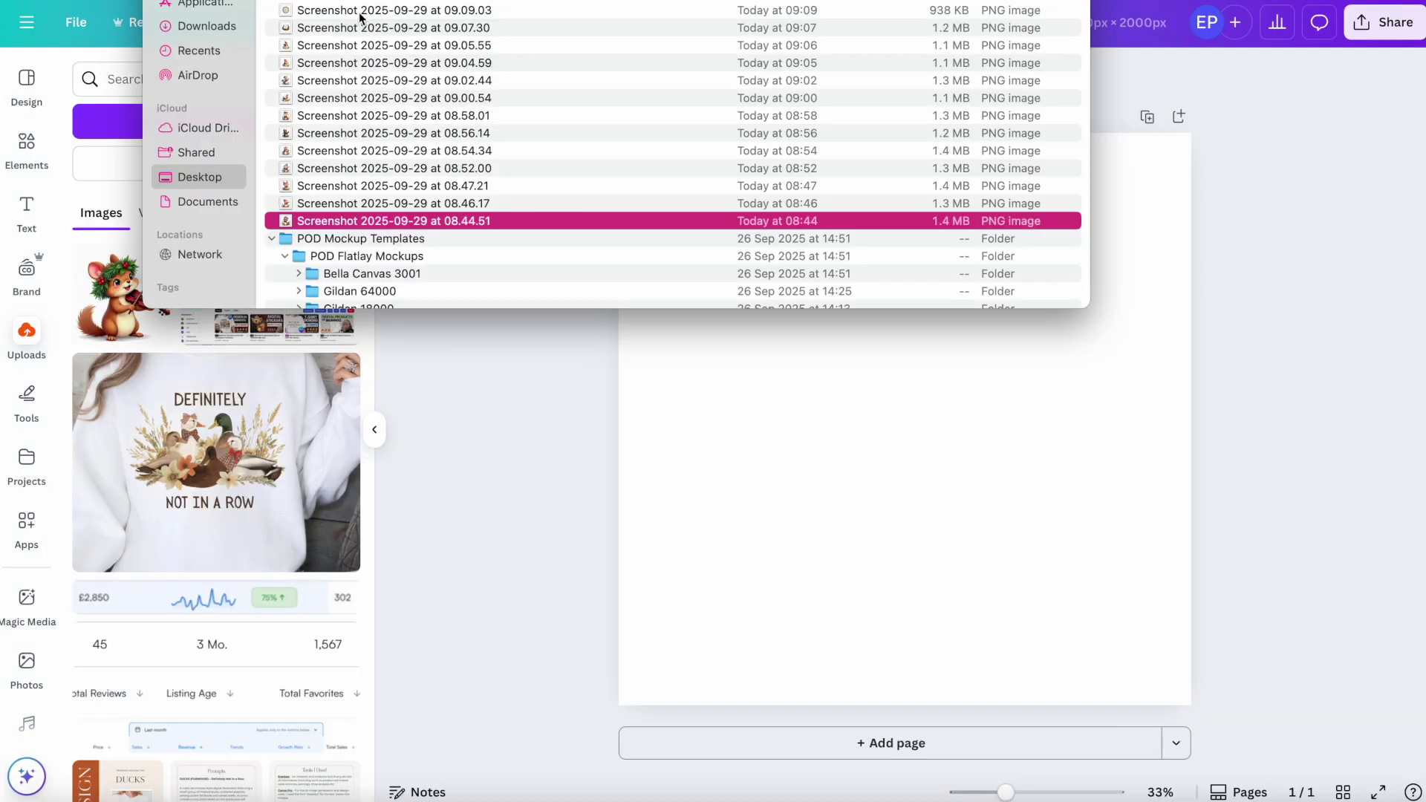
pyautogui.keyDown('shift'); pyautogui.click(359, 17); pyautogui.keyUp('shift')
pyautogui.moveTo(375, 74); pyautogui.dragTo(531, 384)
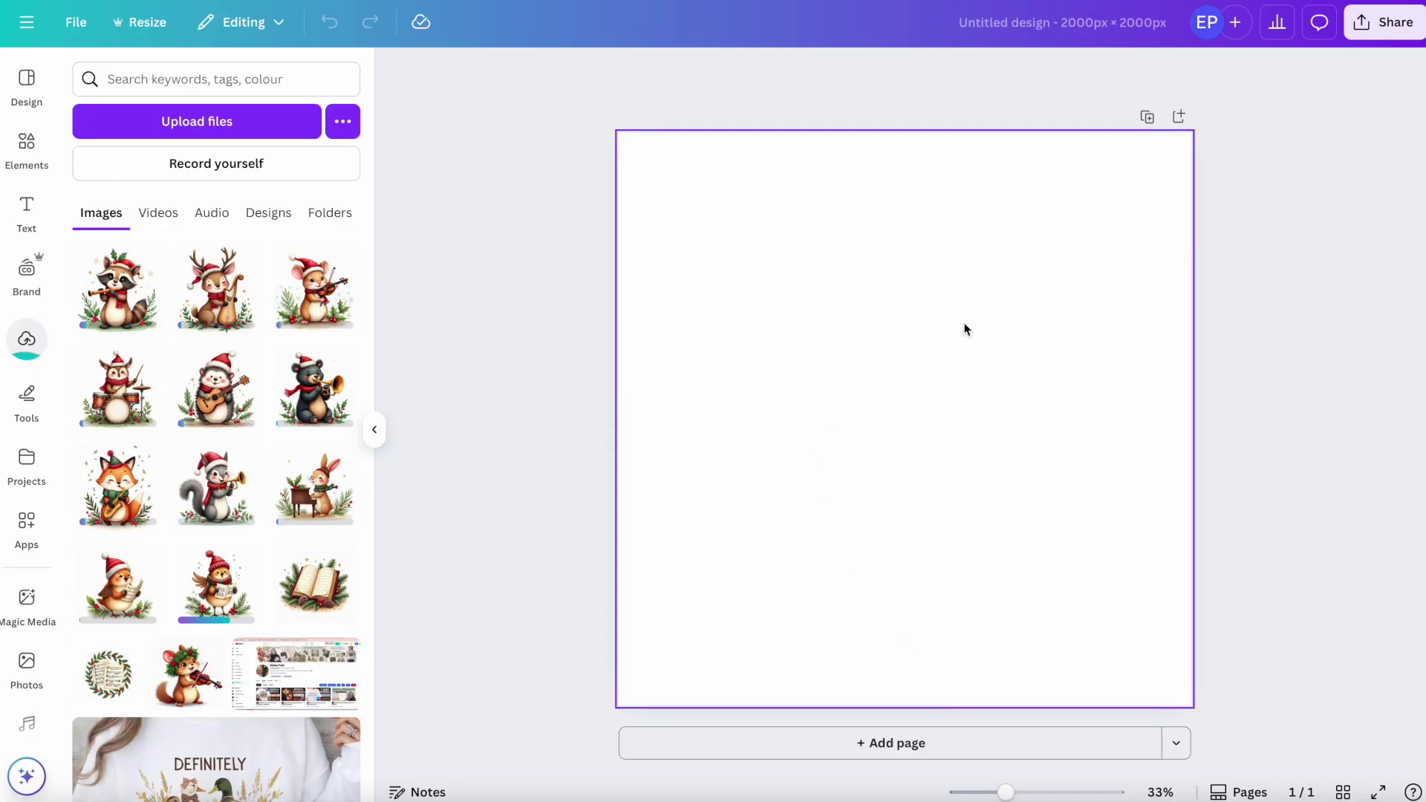
# Add blank pages until the design has 12 pages
pyautogui.click(924, 747)
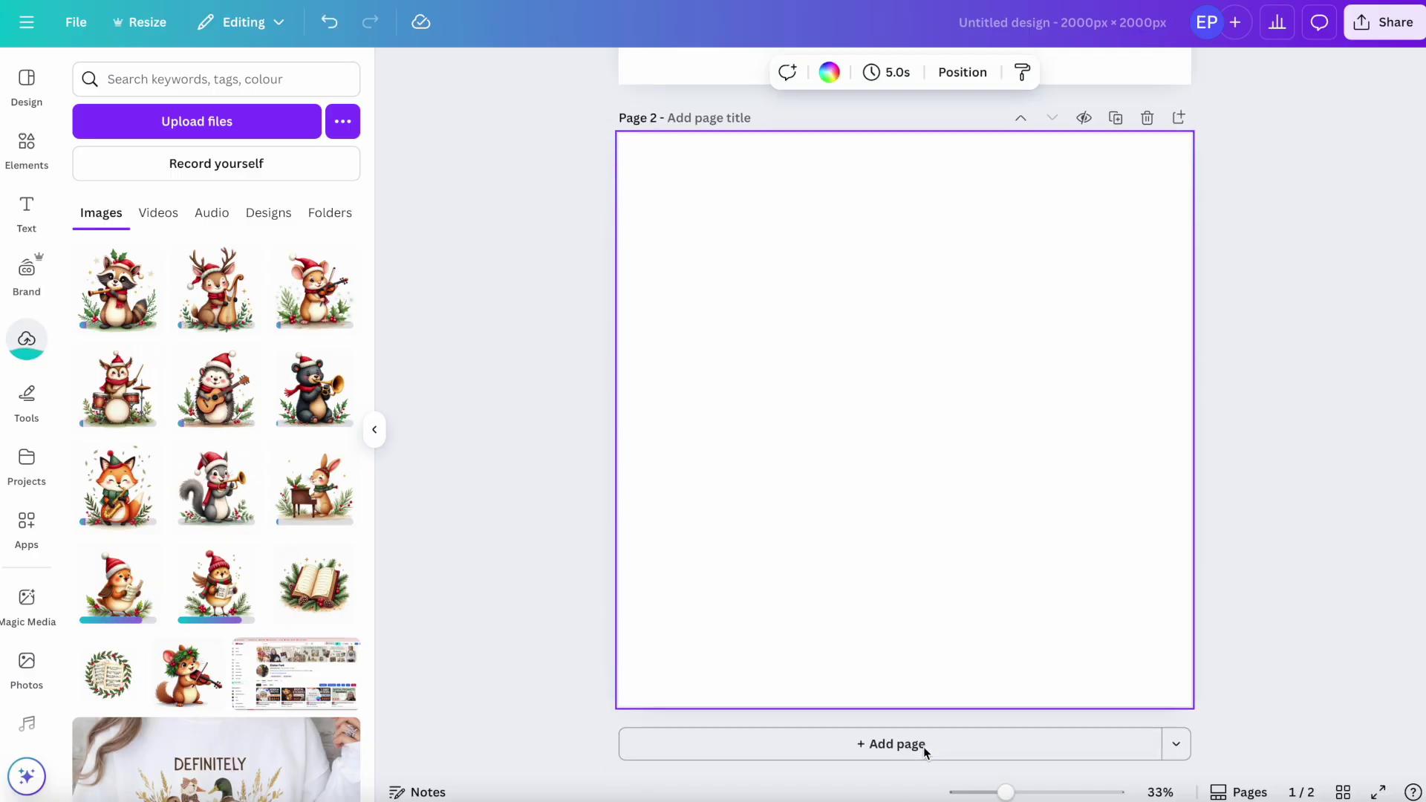
pyautogui.click(924, 747)
pyautogui.click(924, 746)
pyautogui.click(924, 746)
pyautogui.click(924, 747)
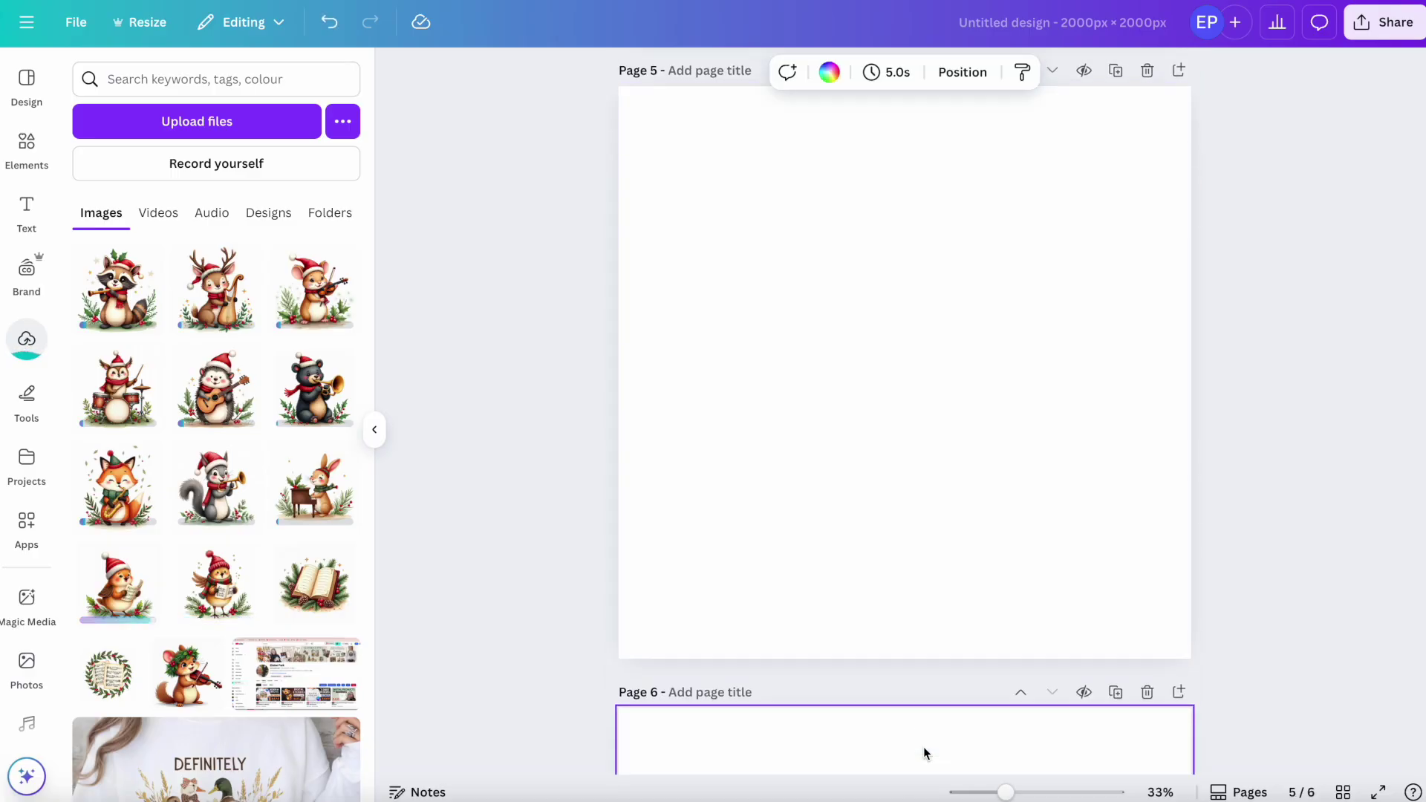
pyautogui.click(924, 747)
pyautogui.click(924, 747)
pyautogui.click(924, 746)
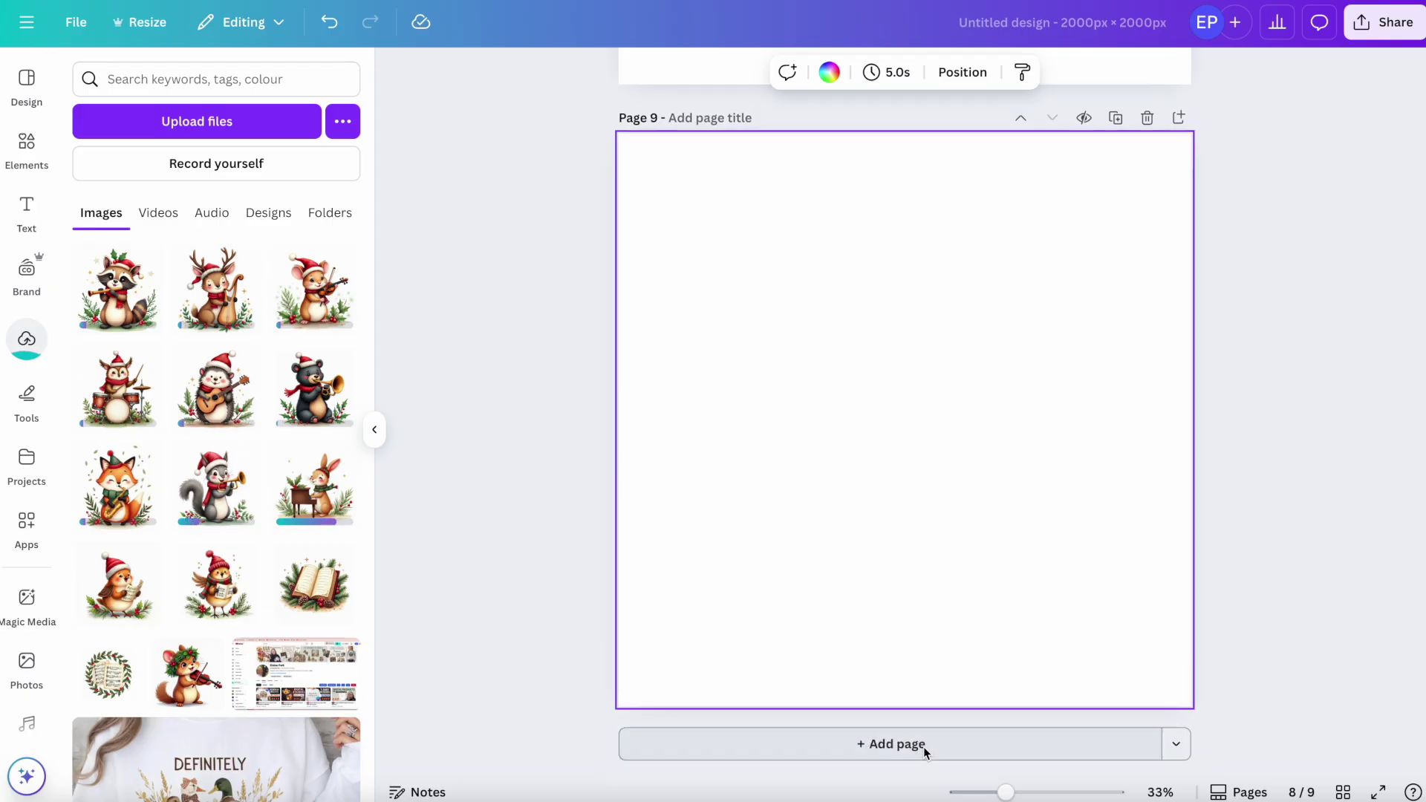
pyautogui.click(924, 746)
pyautogui.click(924, 752)
pyautogui.click(919, 749)
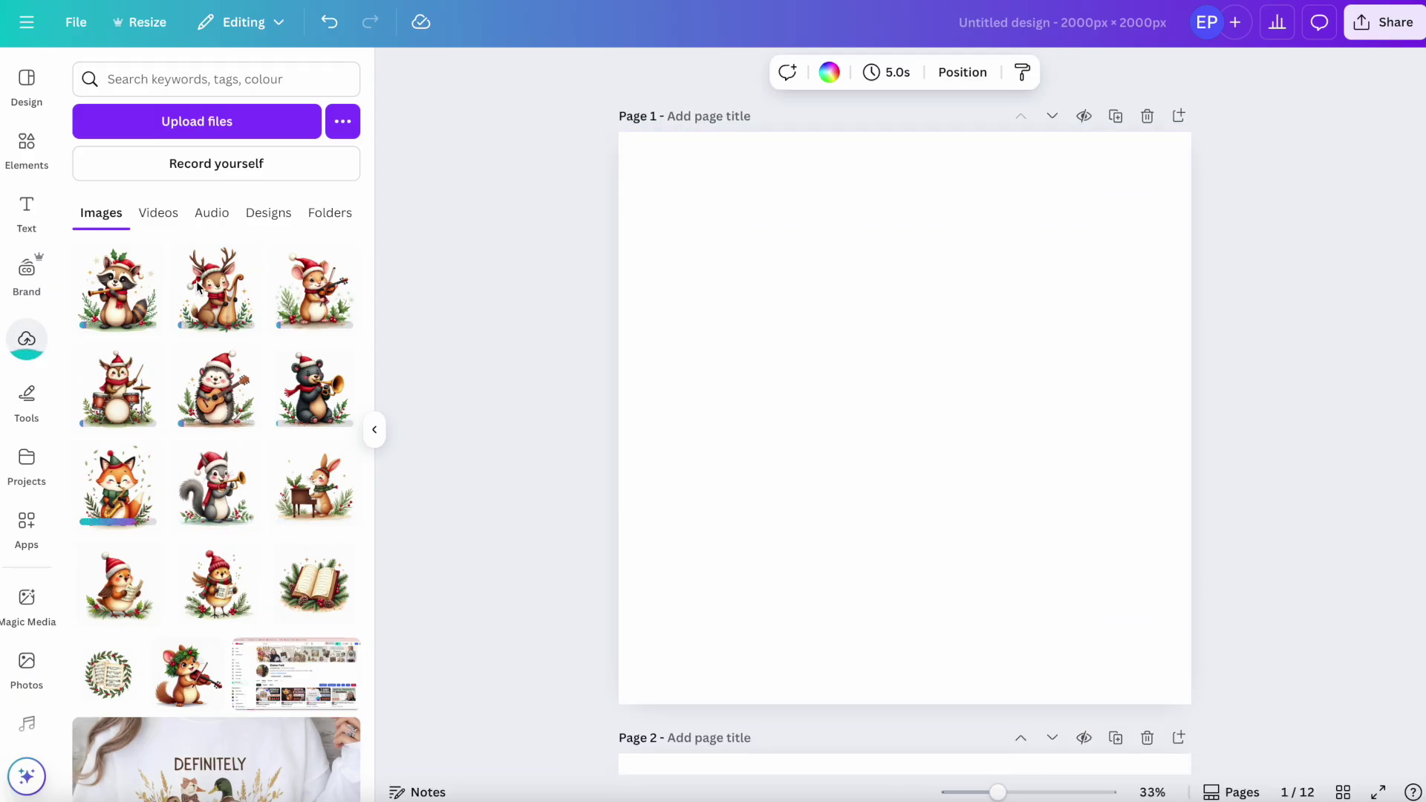
# Place the wreath-wearing squirrel violinist on page 1, remove its background, and enlarge it to nearly fill the page
pyautogui.click(197, 680)
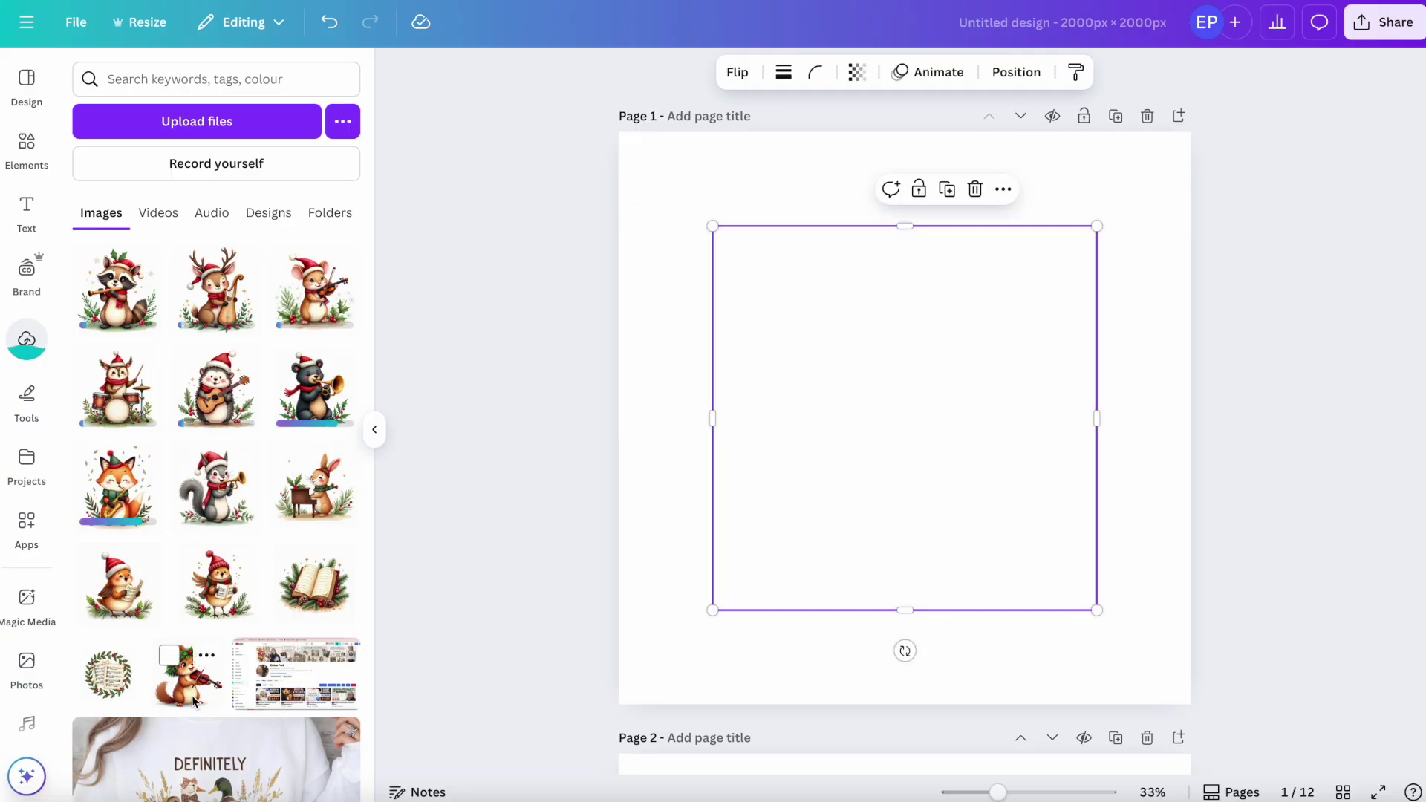
pyautogui.click(685, 71)
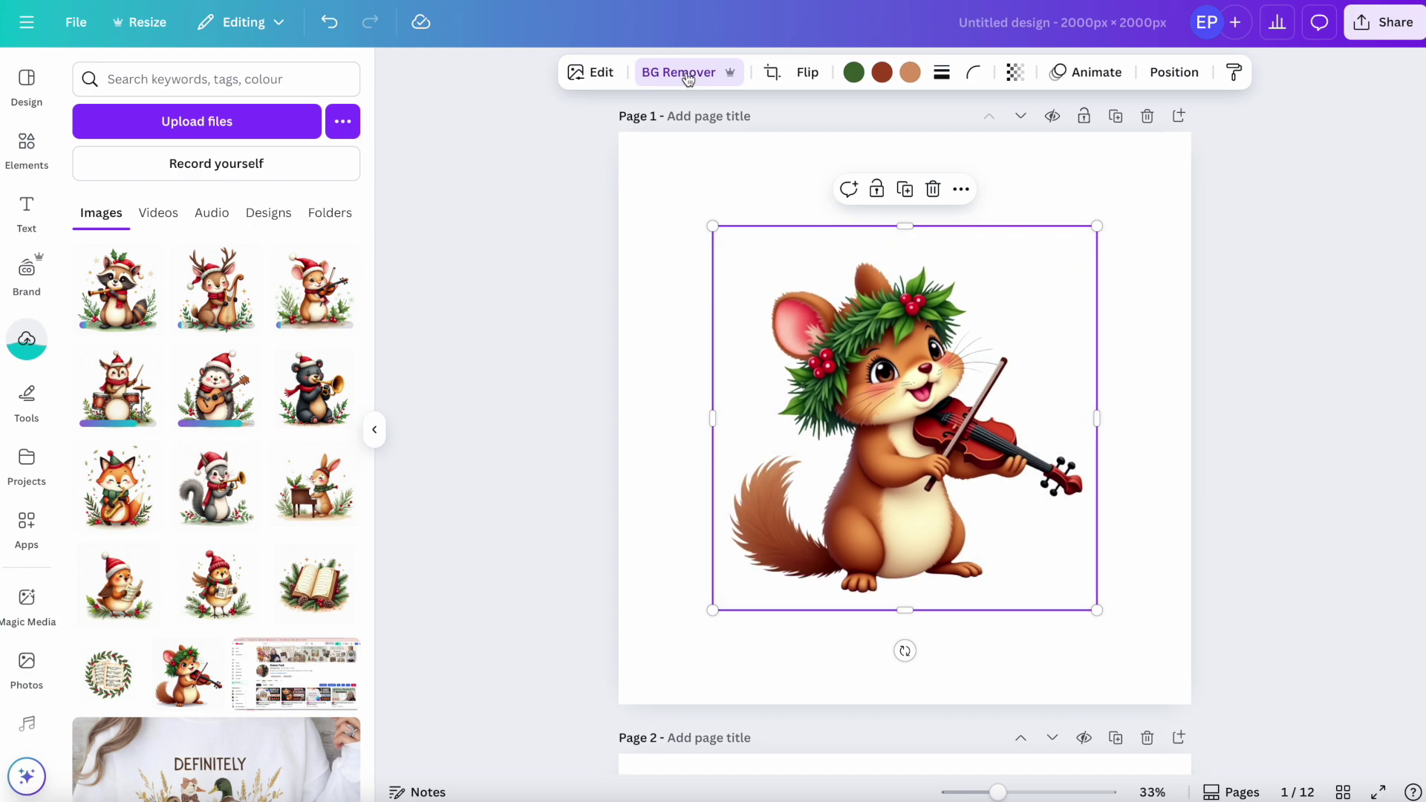
pyautogui.moveTo(712, 226); pyautogui.dragTo(641, 155)
pyautogui.moveTo(1097, 610); pyautogui.dragTo(1164, 676)
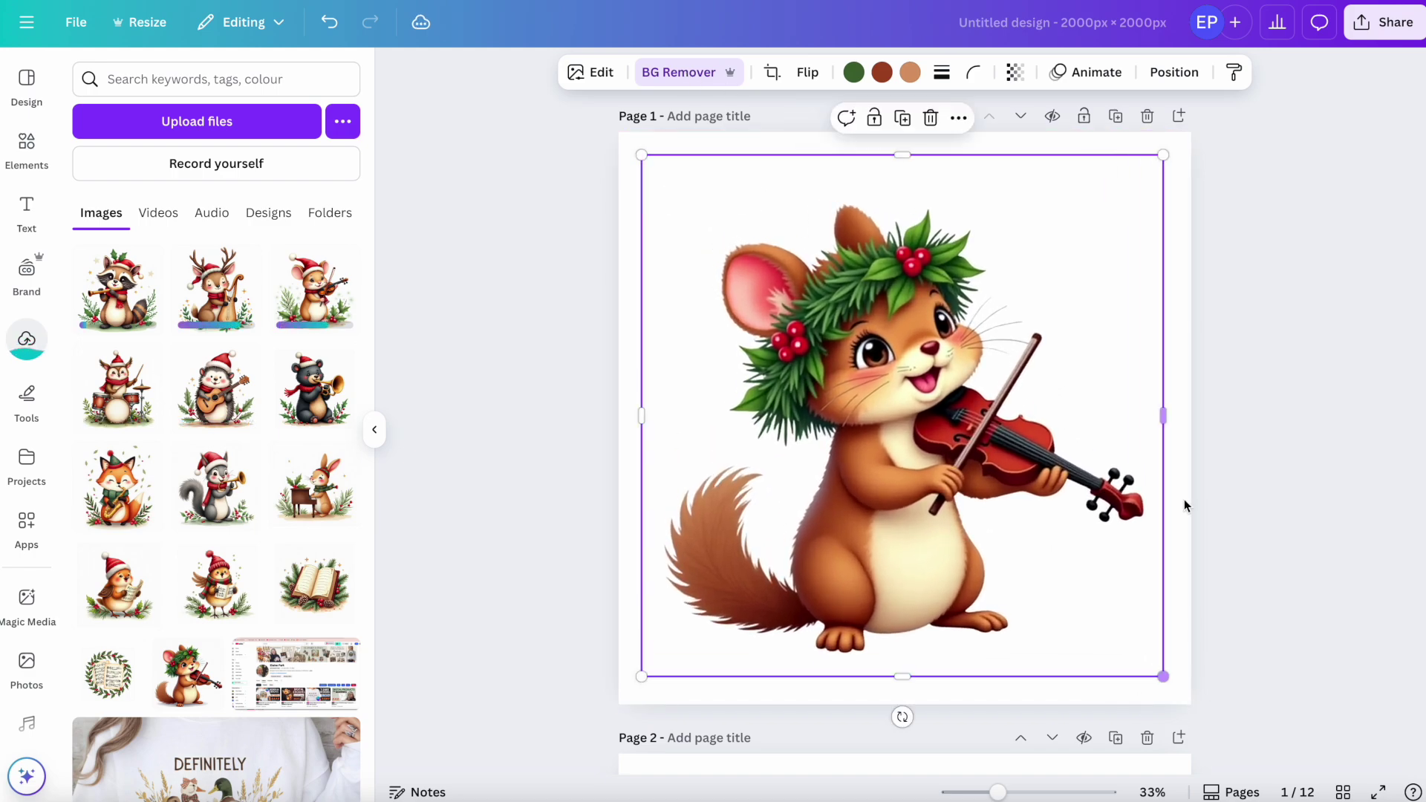
# Try a brown background on page 1 to check the squirrel's cut-out edges, and undo the colour change
pyautogui.click(1181, 446)
pyautogui.click(779, 72)
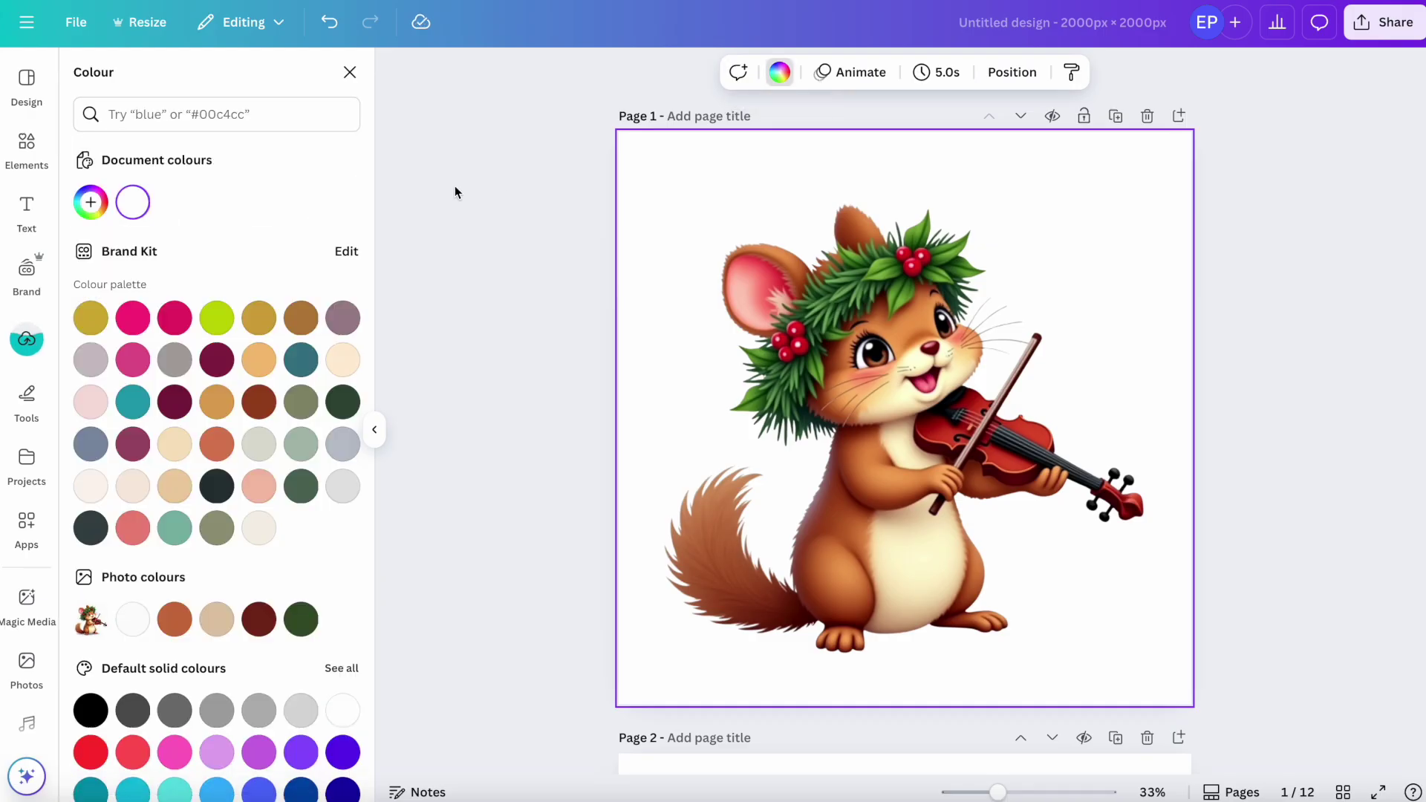
pyautogui.click(302, 319)
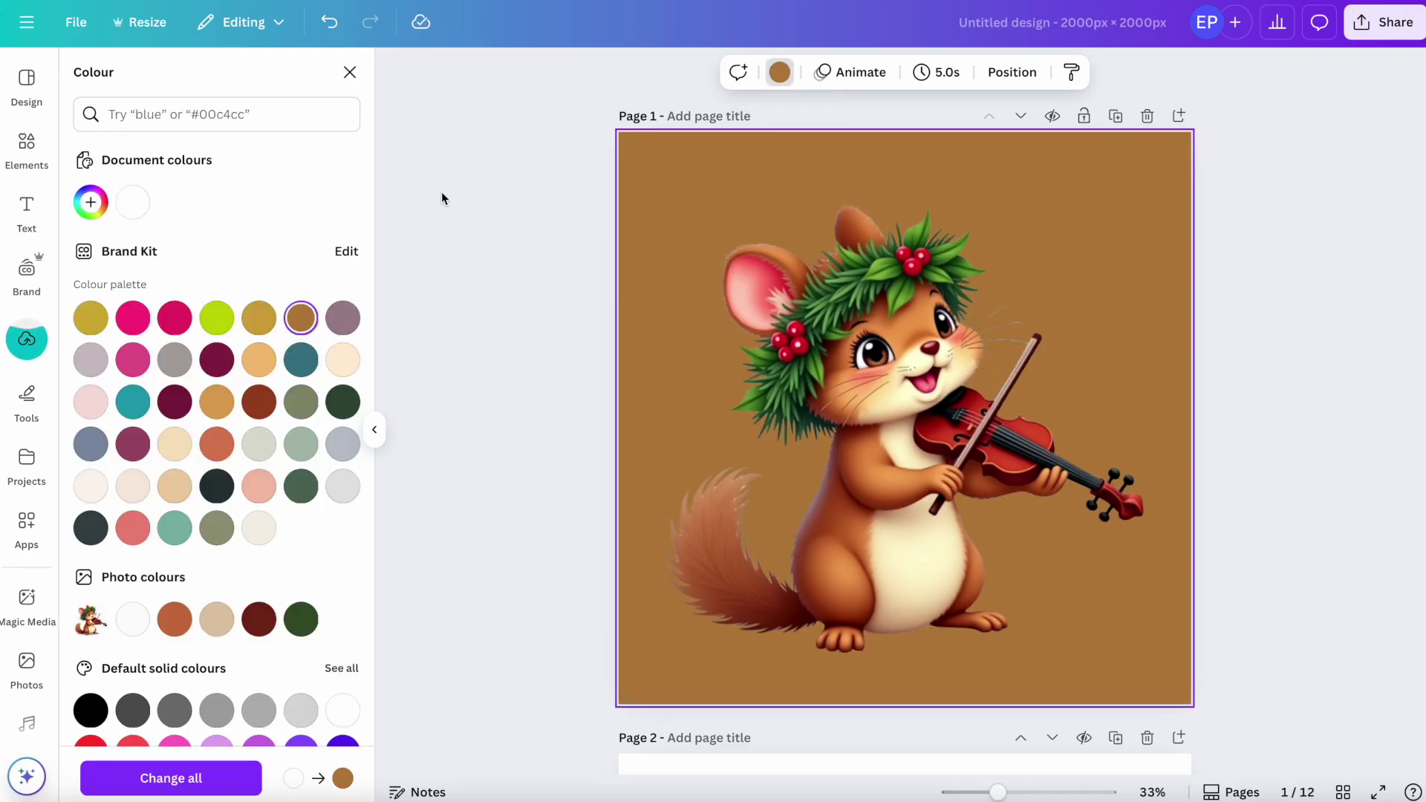
pyautogui.click(335, 24)
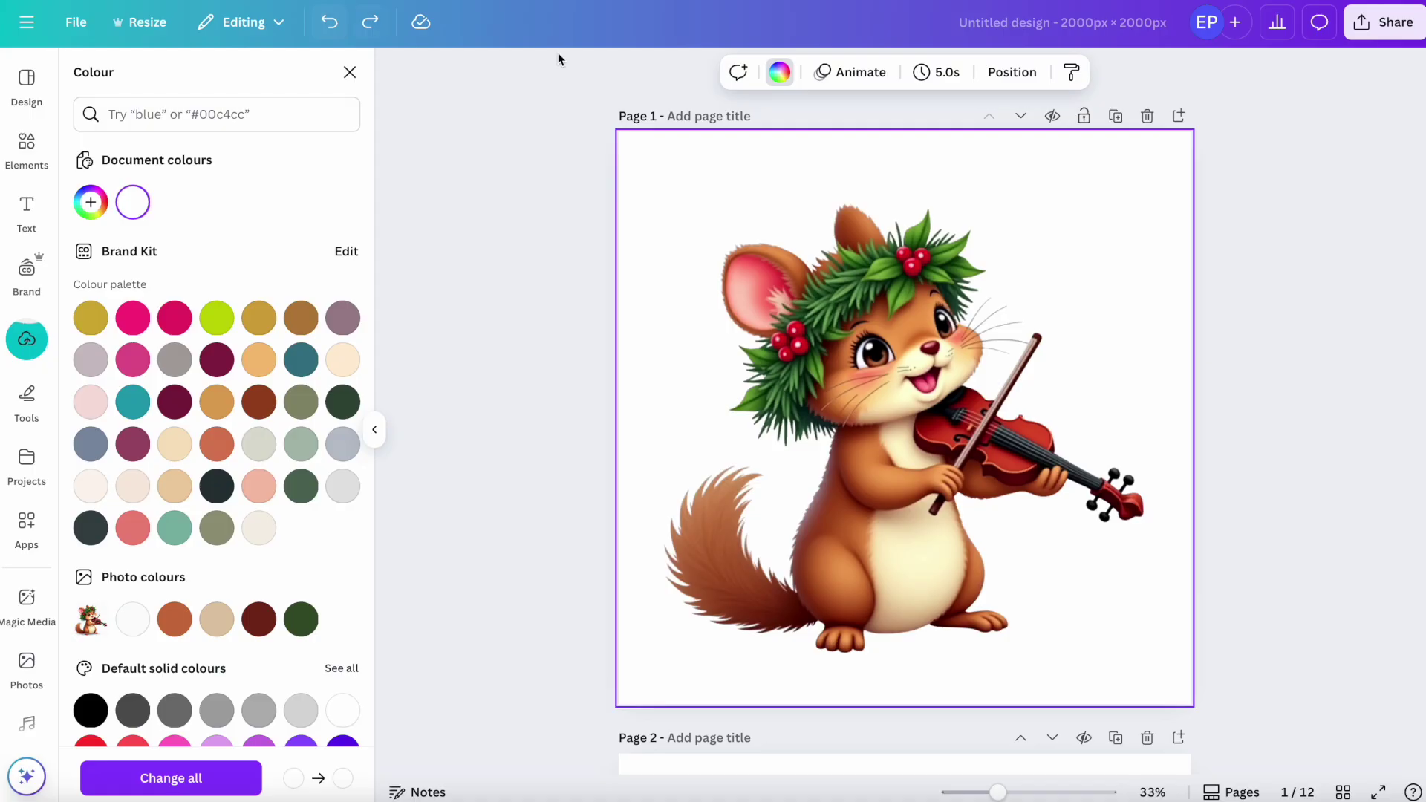
# Place the singing bird with sheet music on page 2, remove its background, and enlarge it to nearly fill the page
pyautogui.scroll(-5, 899, 501)
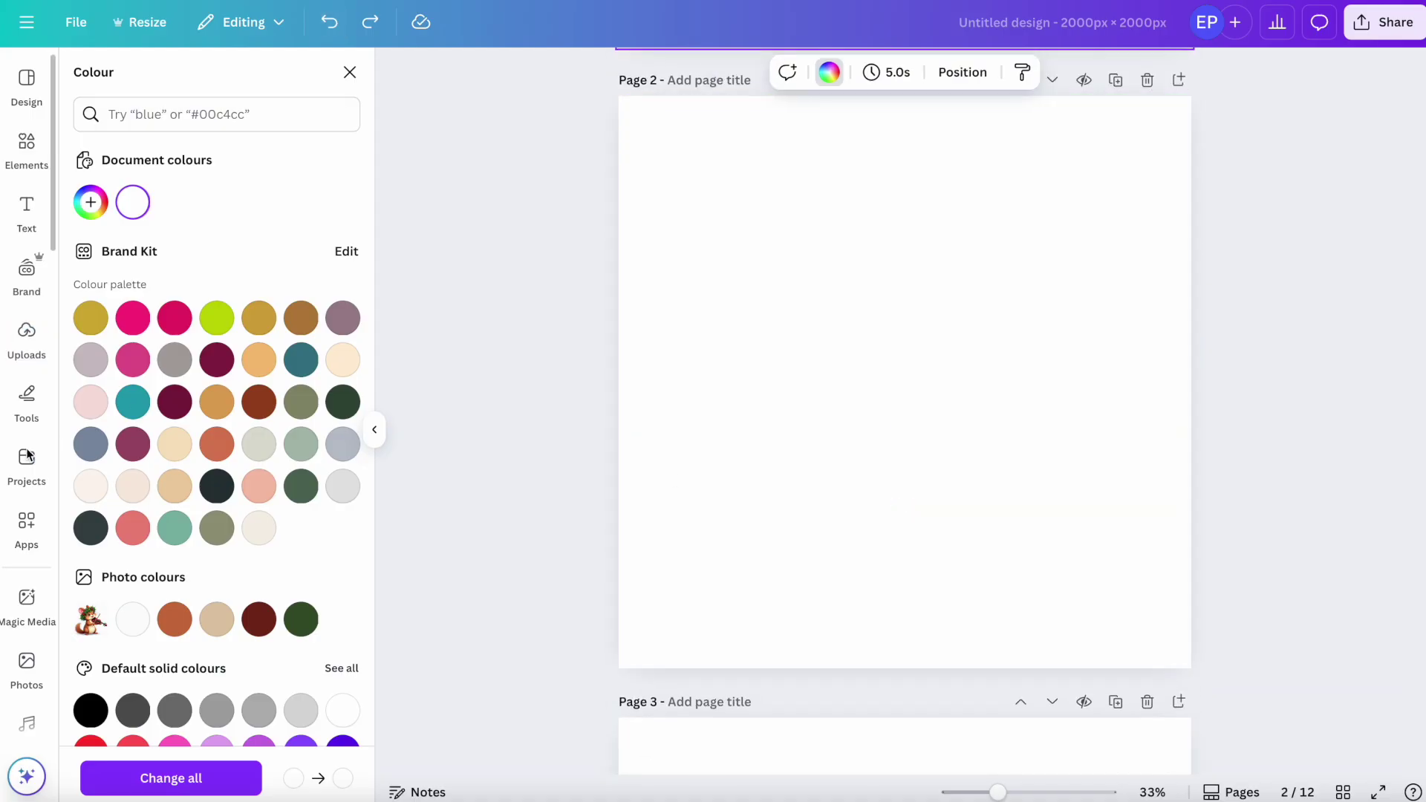
pyautogui.click(30, 330)
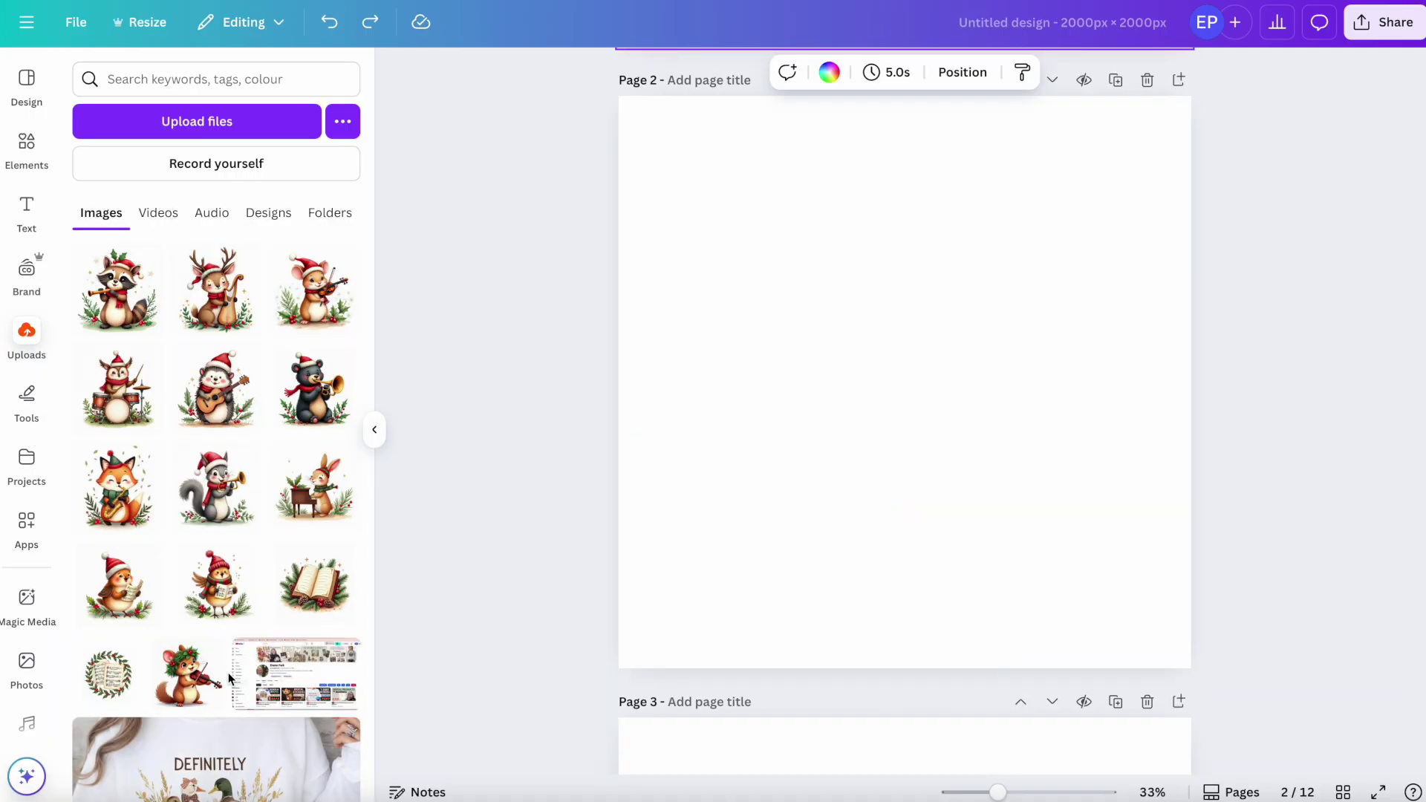
pyautogui.click(245, 591)
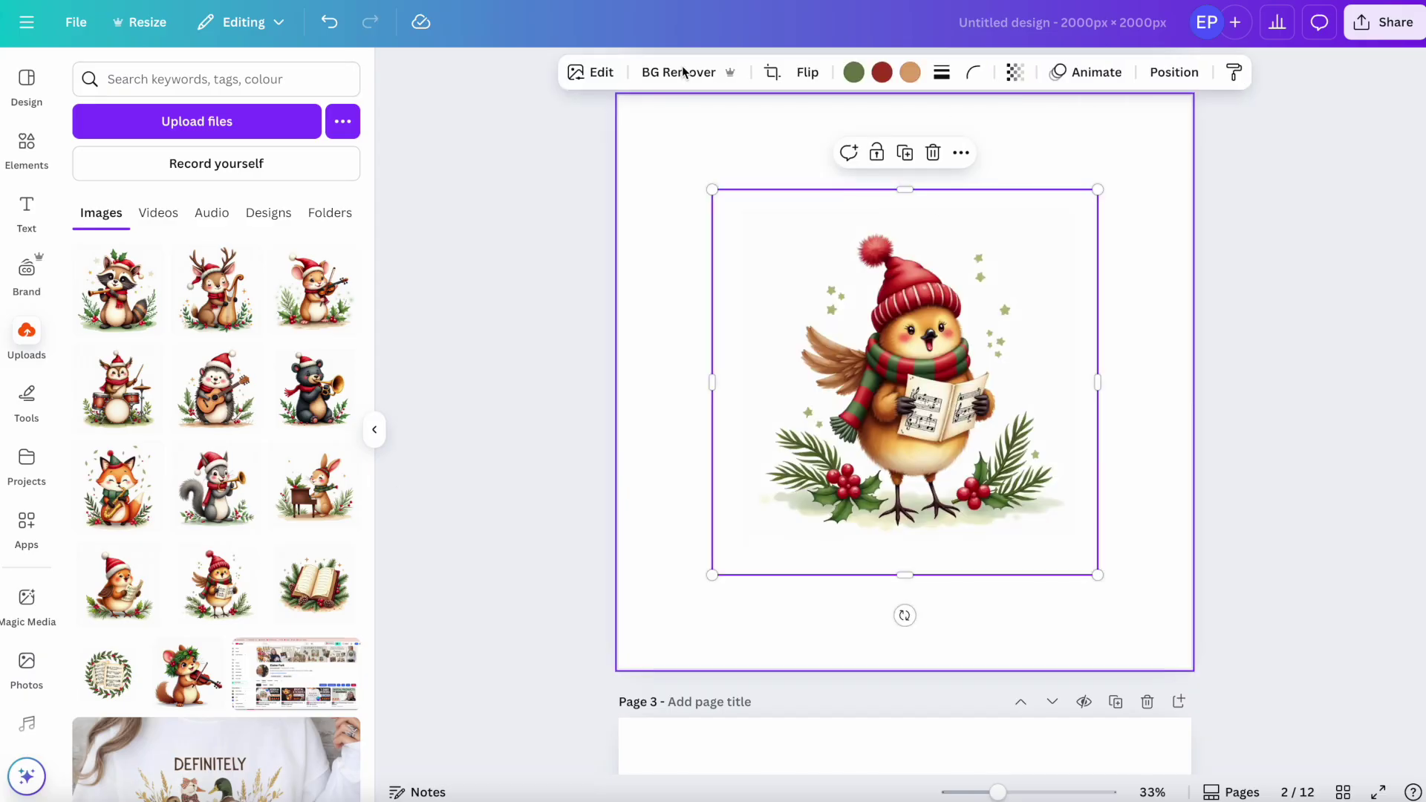
pyautogui.click(676, 70)
pyautogui.moveTo(711, 576); pyautogui.dragTo(669, 649)
pyautogui.moveTo(1097, 188); pyautogui.dragTo(1171, 119)
# Try a gold background on page 2 to check the bird's cut-out edges, and undo the colour change
pyautogui.click(626, 487)
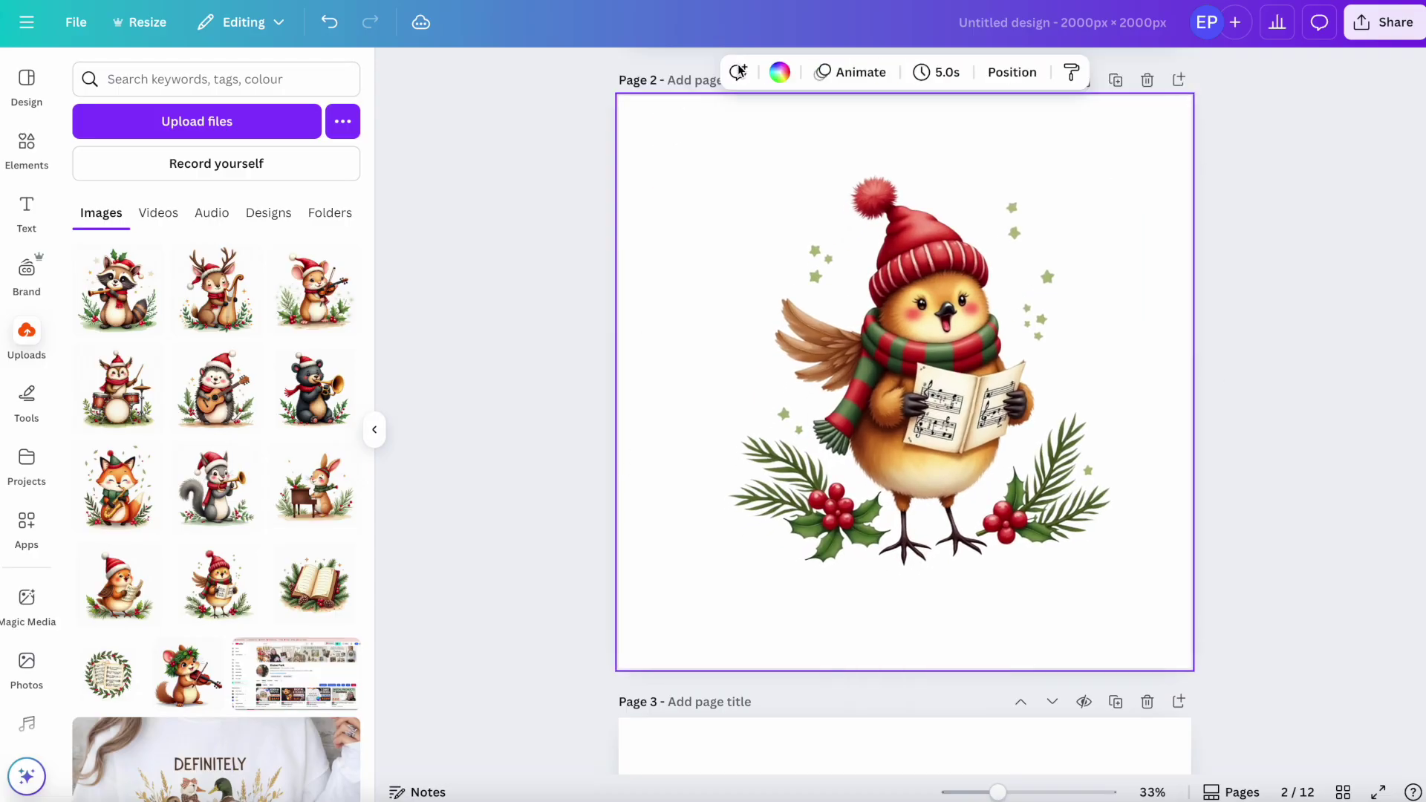
pyautogui.click(778, 75)
pyautogui.click(263, 322)
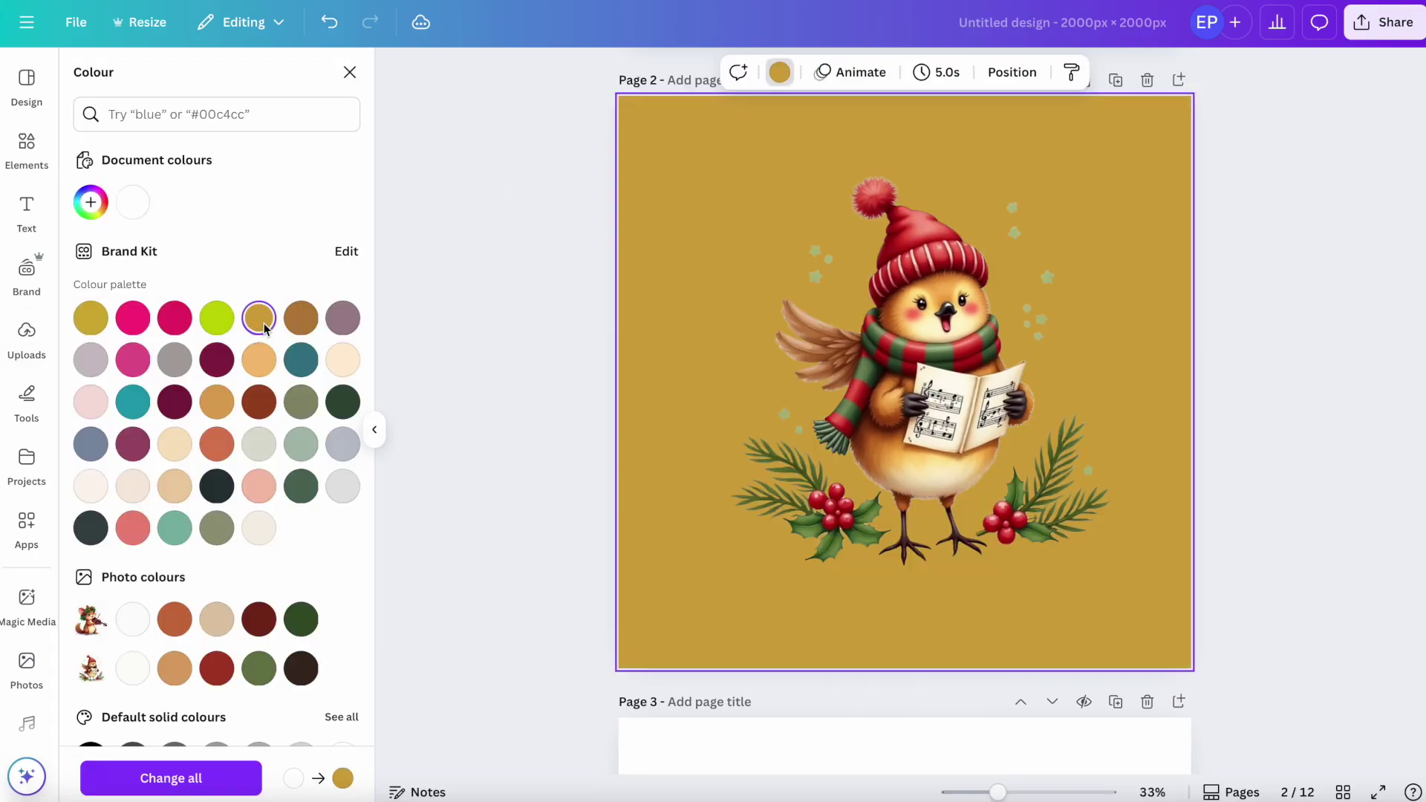
pyautogui.click(329, 22)
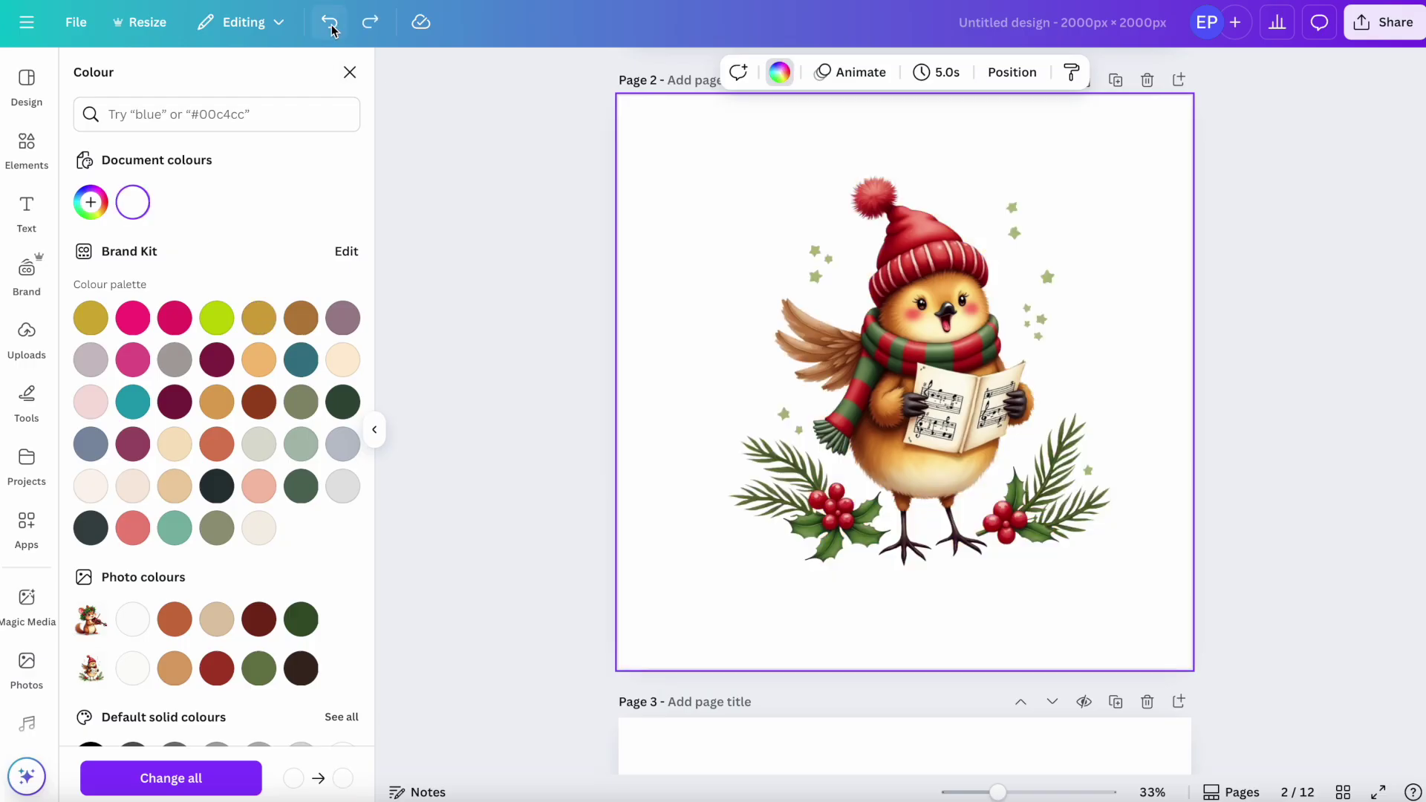
# Place the black bear playing the trumpet on page 3, remove its background, and enlarge it to nearly fill the page
pyautogui.click(27, 338)
pyautogui.scroll(-5, 891, 446)
pyautogui.click(315, 388)
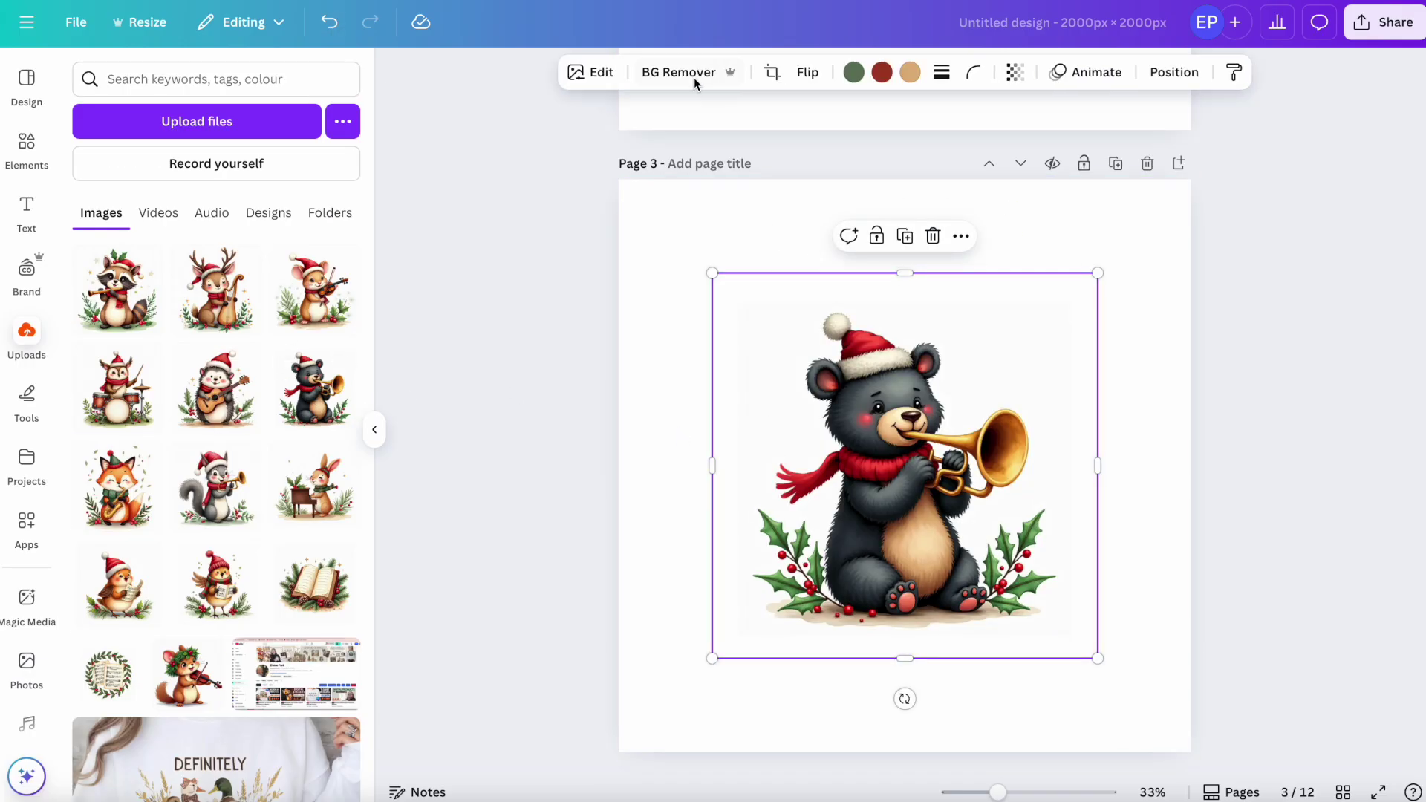
pyautogui.click(697, 75)
pyautogui.moveTo(711, 273); pyautogui.dragTo(660, 216)
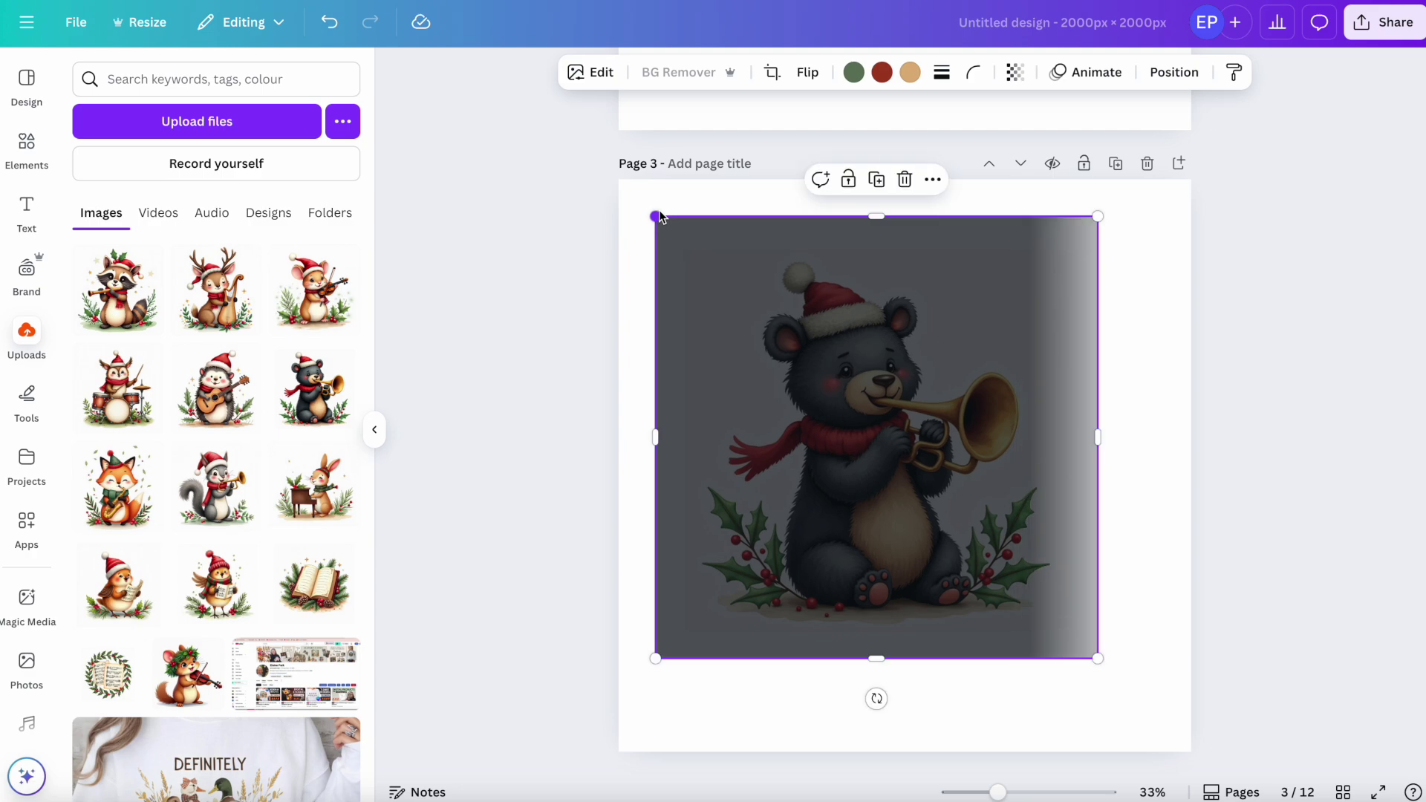
pyautogui.moveTo(1099, 659); pyautogui.dragTo(1148, 697)
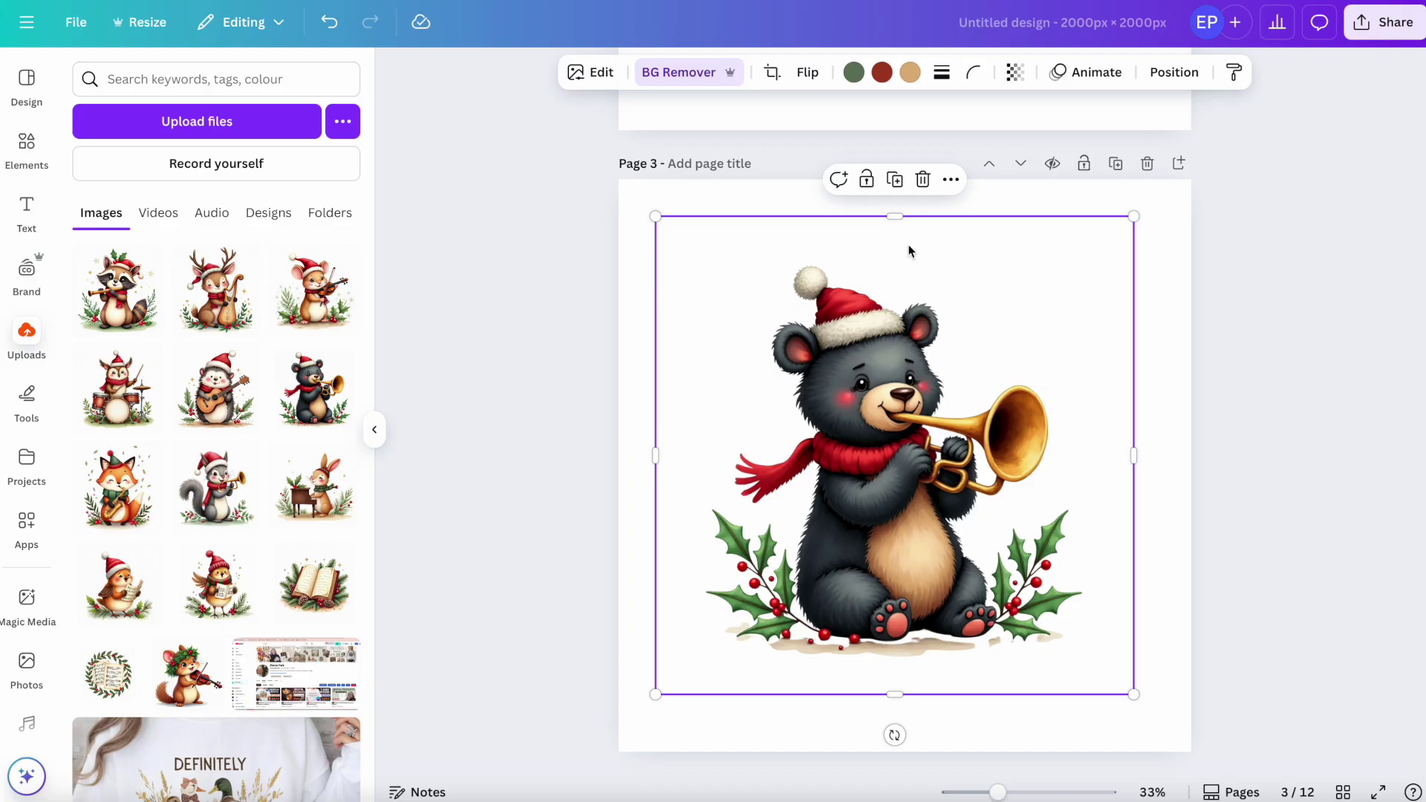
# Erase the leftover beige ground patches beneath the bear and holly using the Magic Eraser brush, adjusting the brush size to fit
pyautogui.click(587, 72)
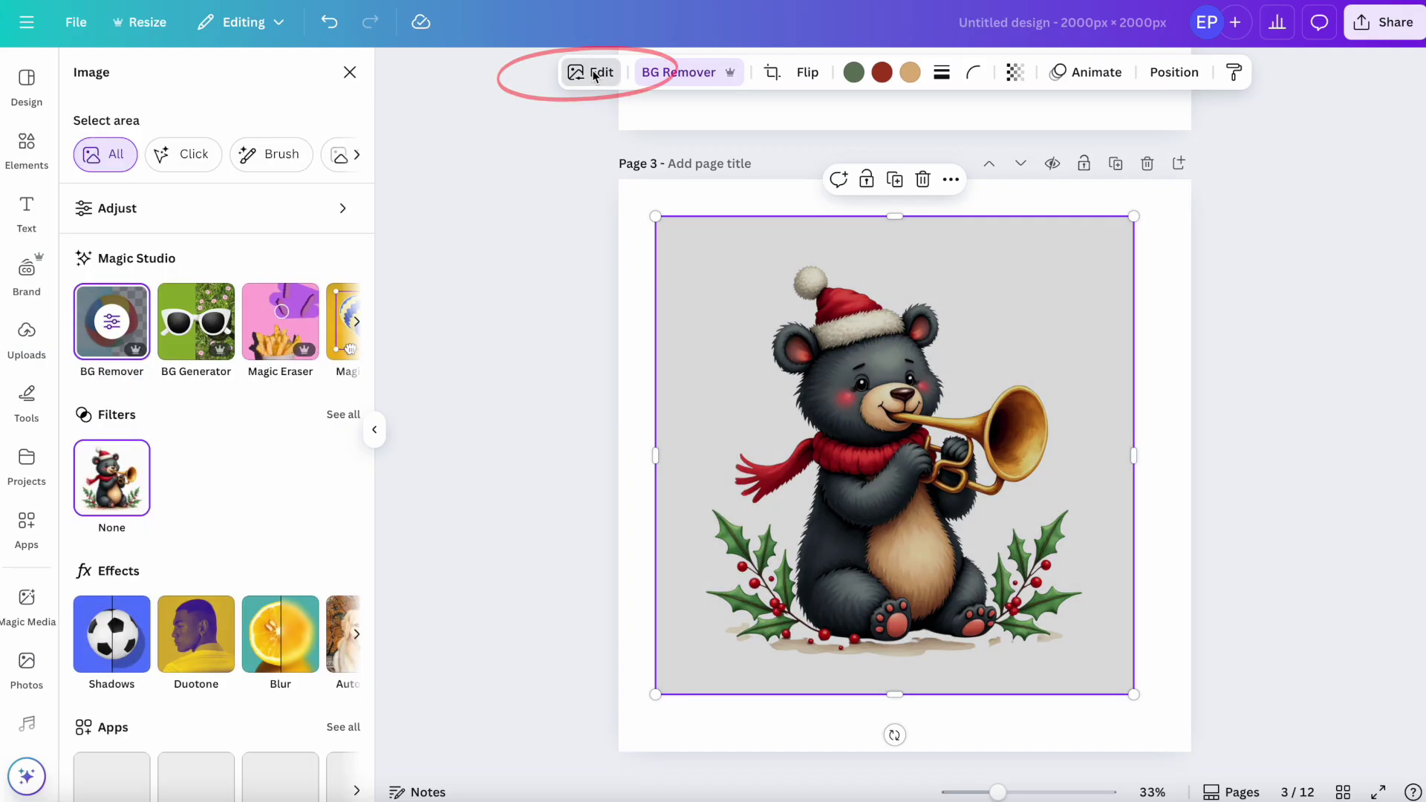
pyautogui.click(280, 321)
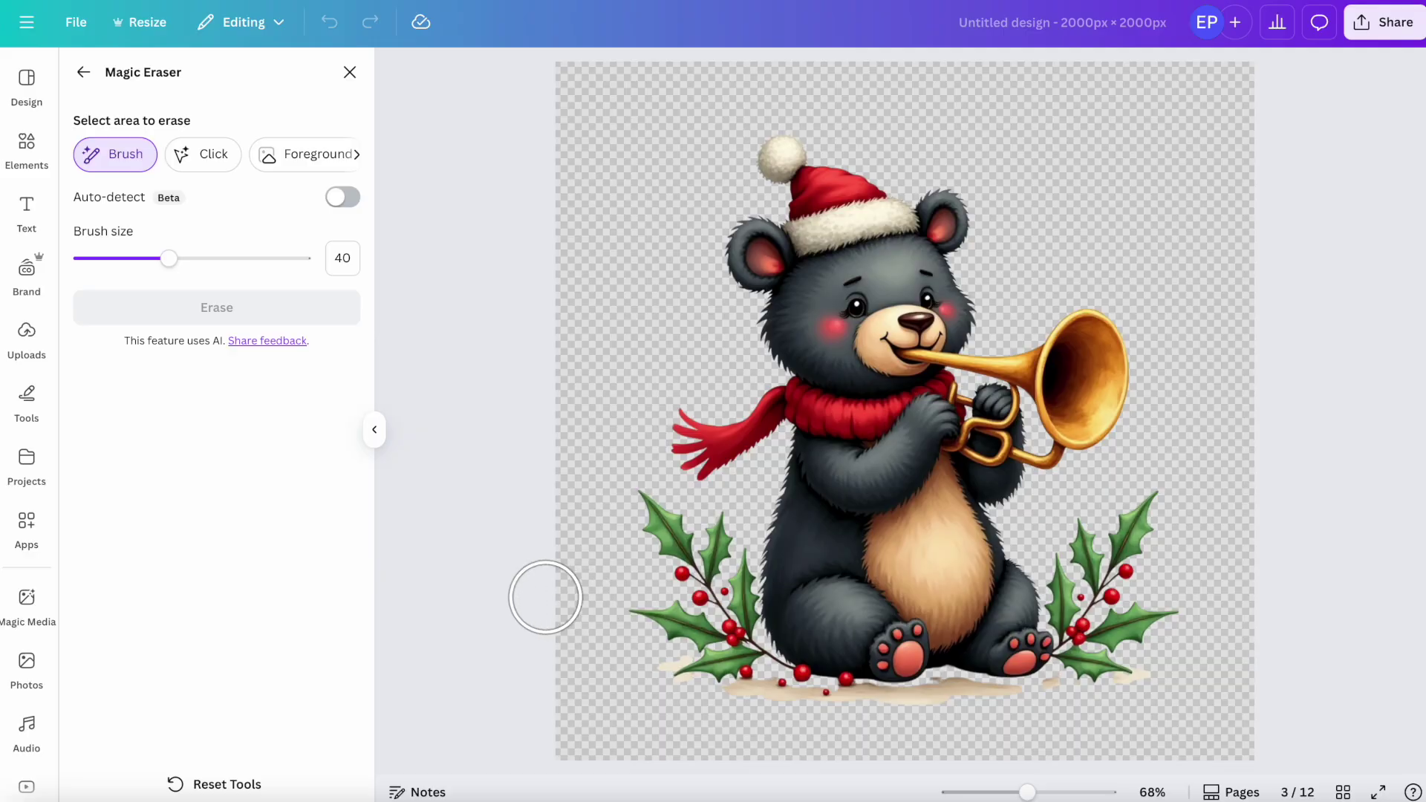
pyautogui.moveTo(169, 259); pyautogui.dragTo(79, 260)
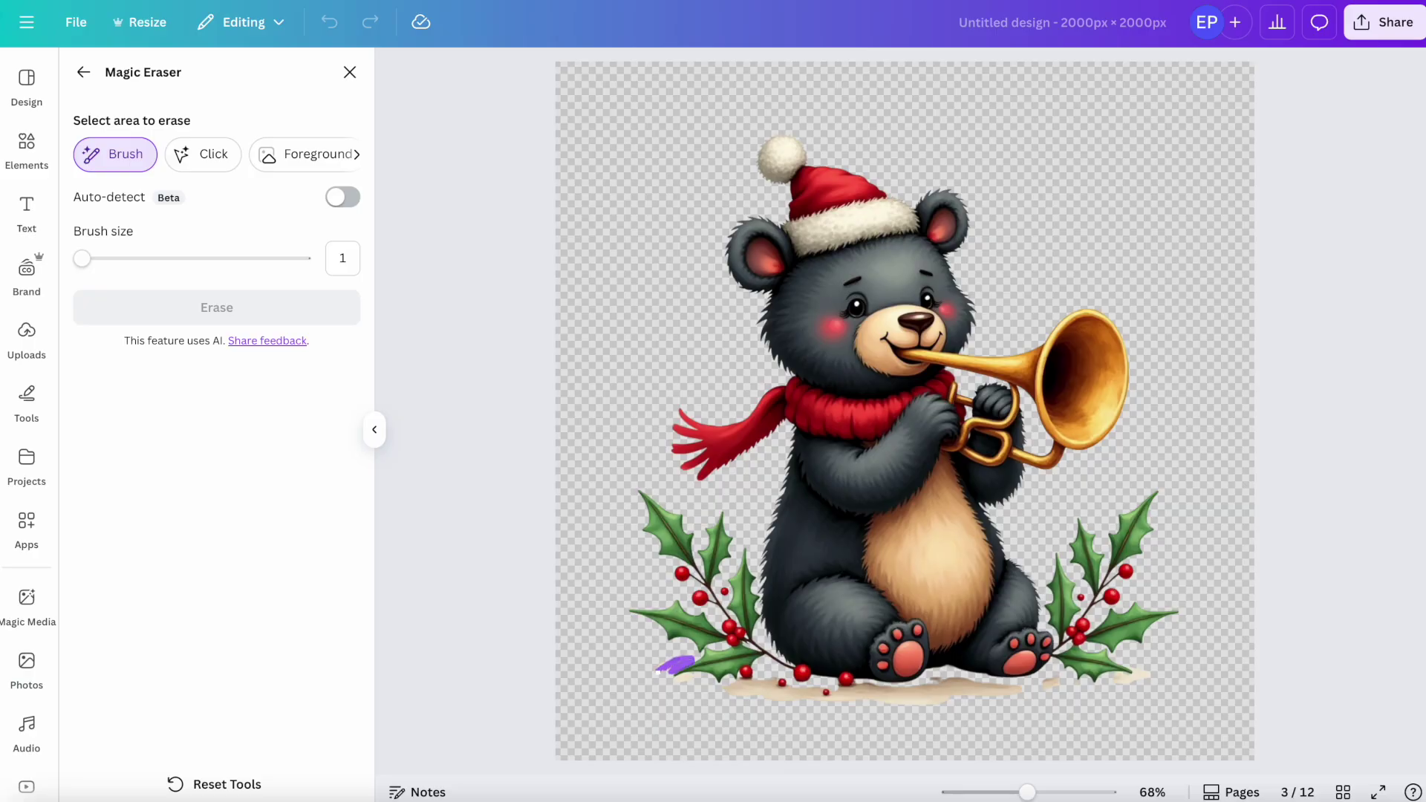
pyautogui.moveTo(693, 661); pyautogui.dragTo(672, 685)
pyautogui.moveTo(82, 258); pyautogui.dragTo(128, 259)
pyautogui.moveTo(736, 699); pyautogui.dragTo(1003, 702)
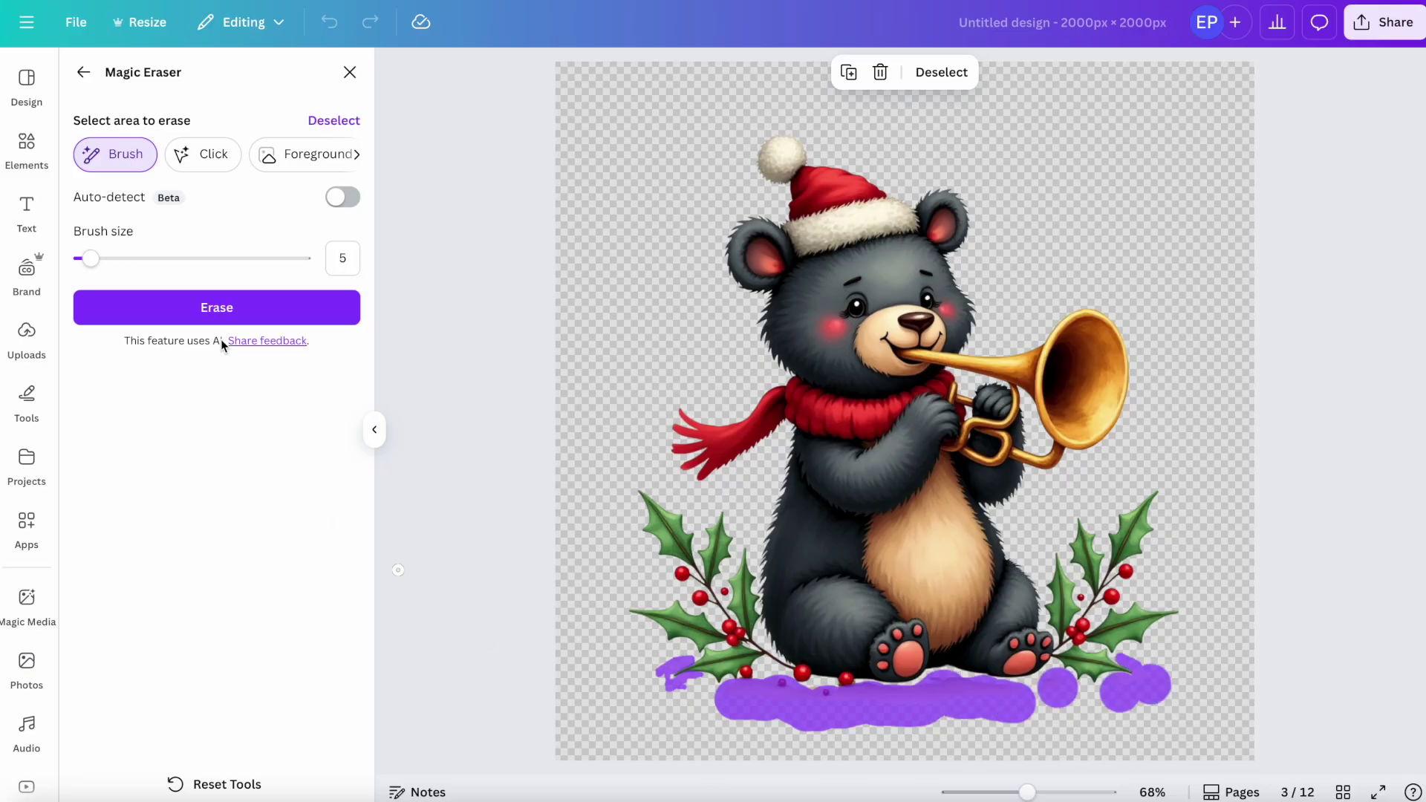
pyautogui.click(223, 307)
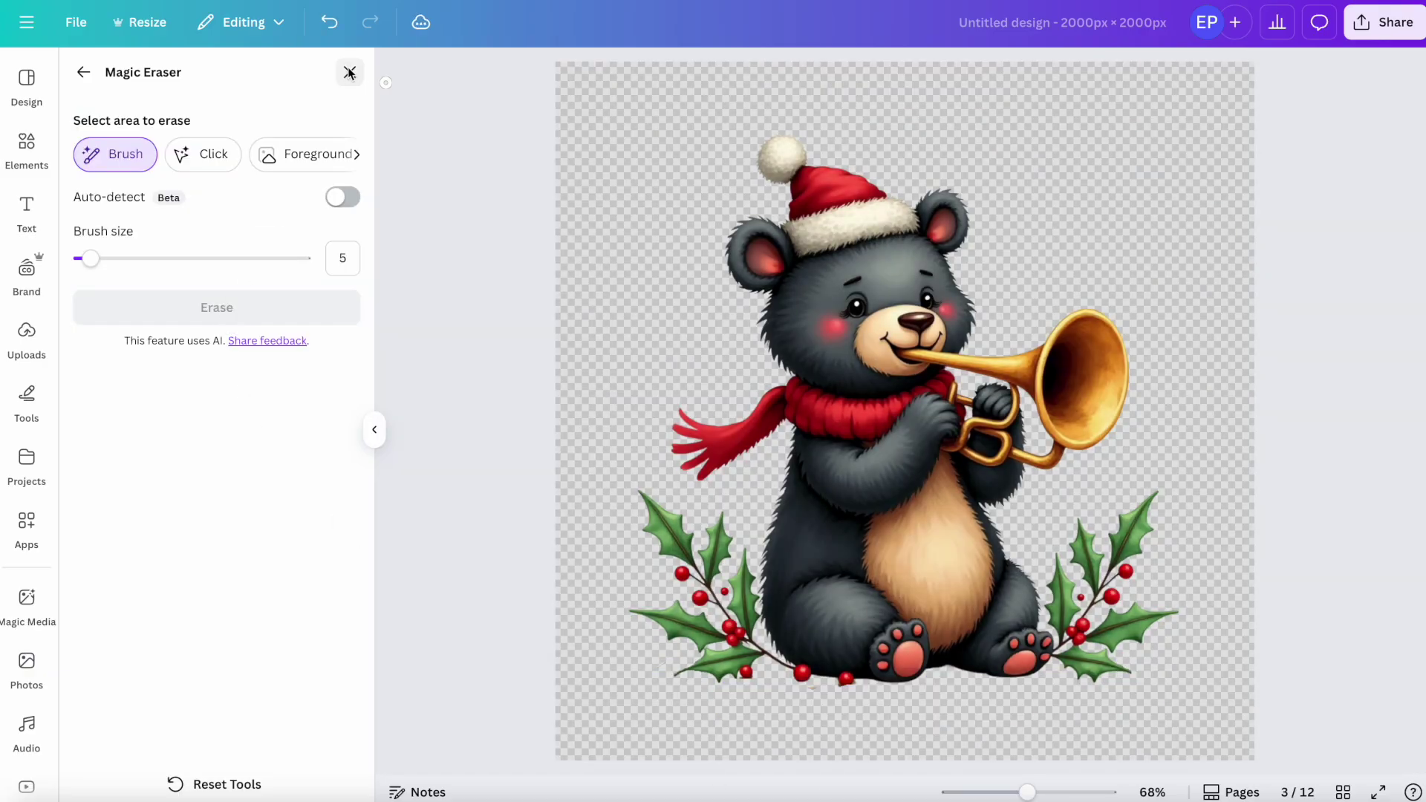
pyautogui.click(350, 72)
pyautogui.click(653, 198)
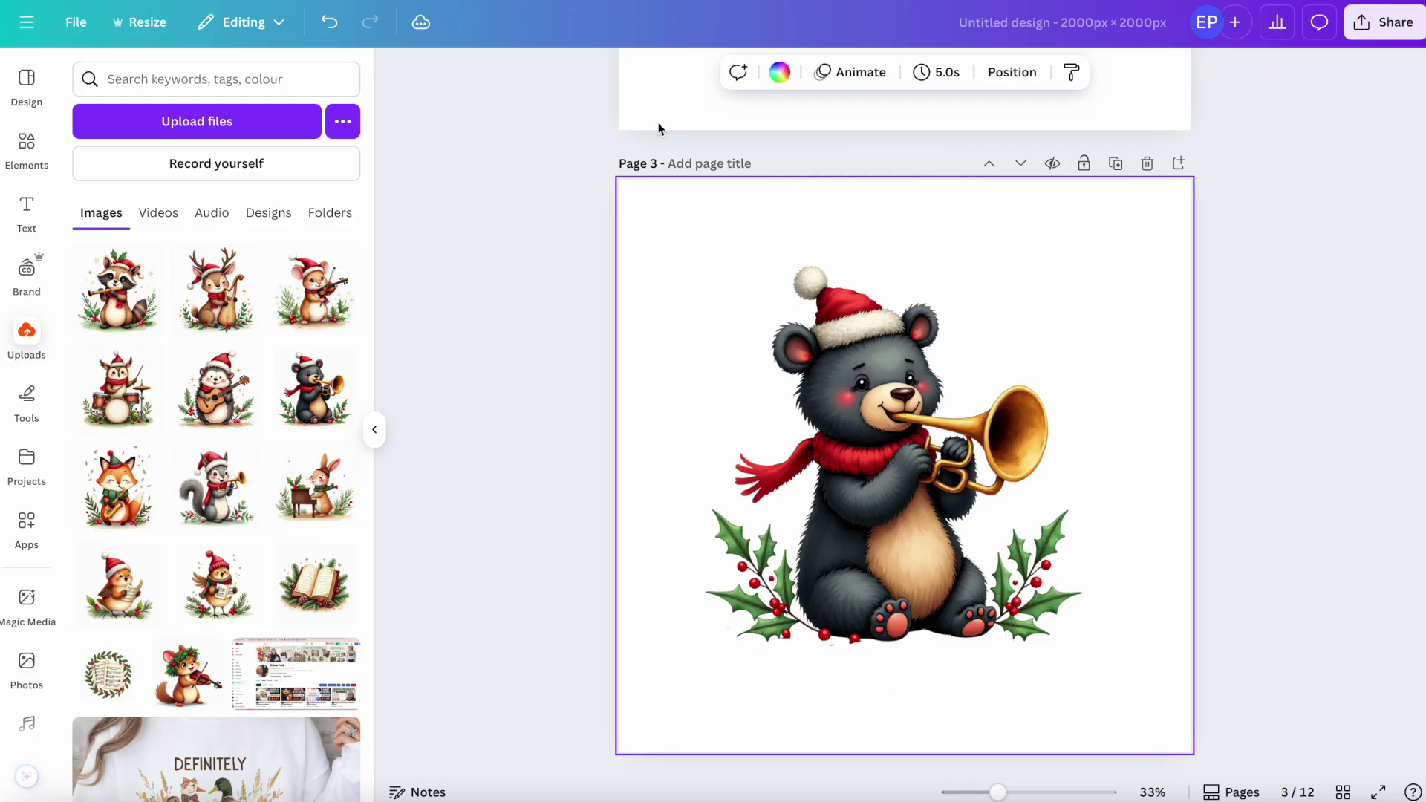
# Colour page 3's background teal and erase the leftover specks beneath the bear's holly with the Magic Eraser at brush size 12
pyautogui.click(780, 72)
pyautogui.click(301, 361)
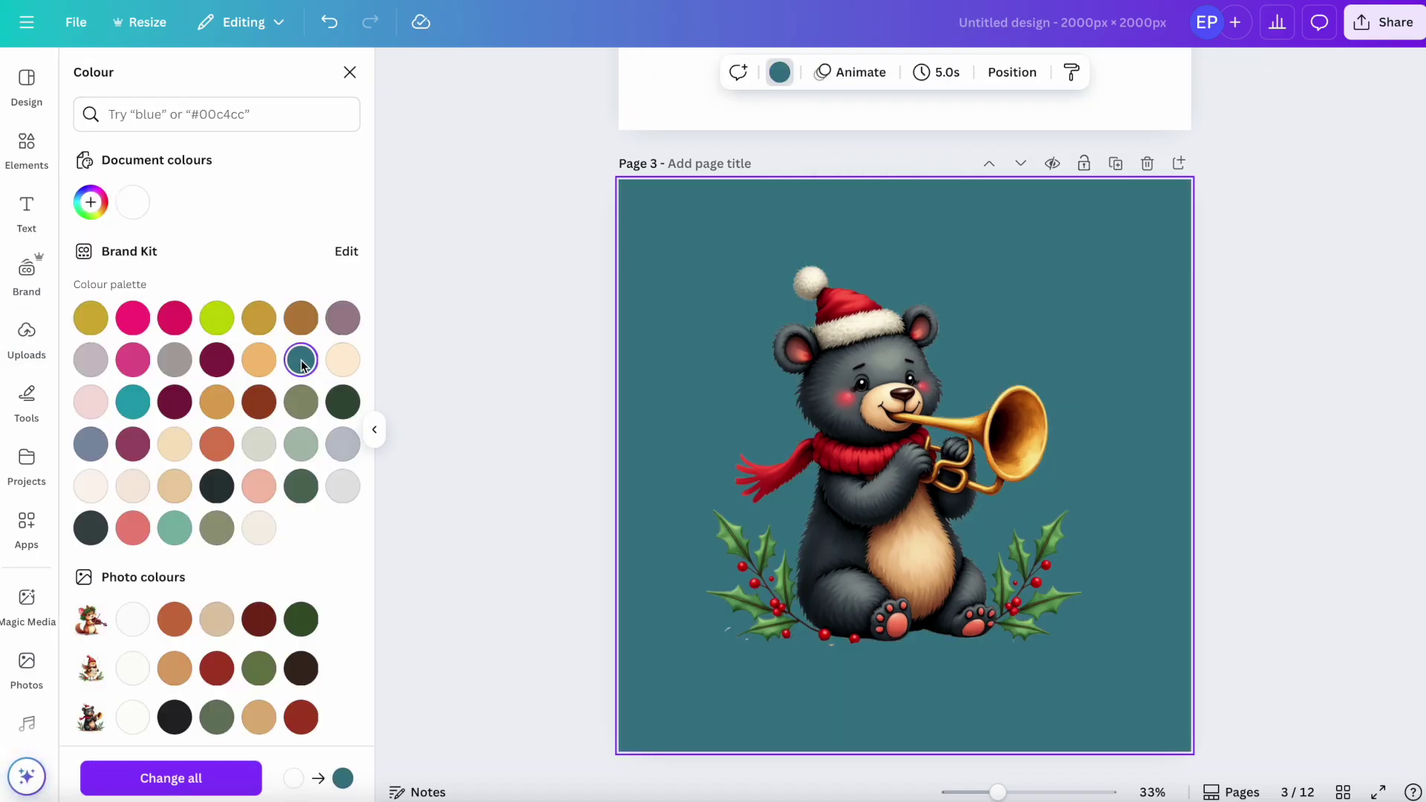
pyautogui.click(778, 614)
pyautogui.click(602, 72)
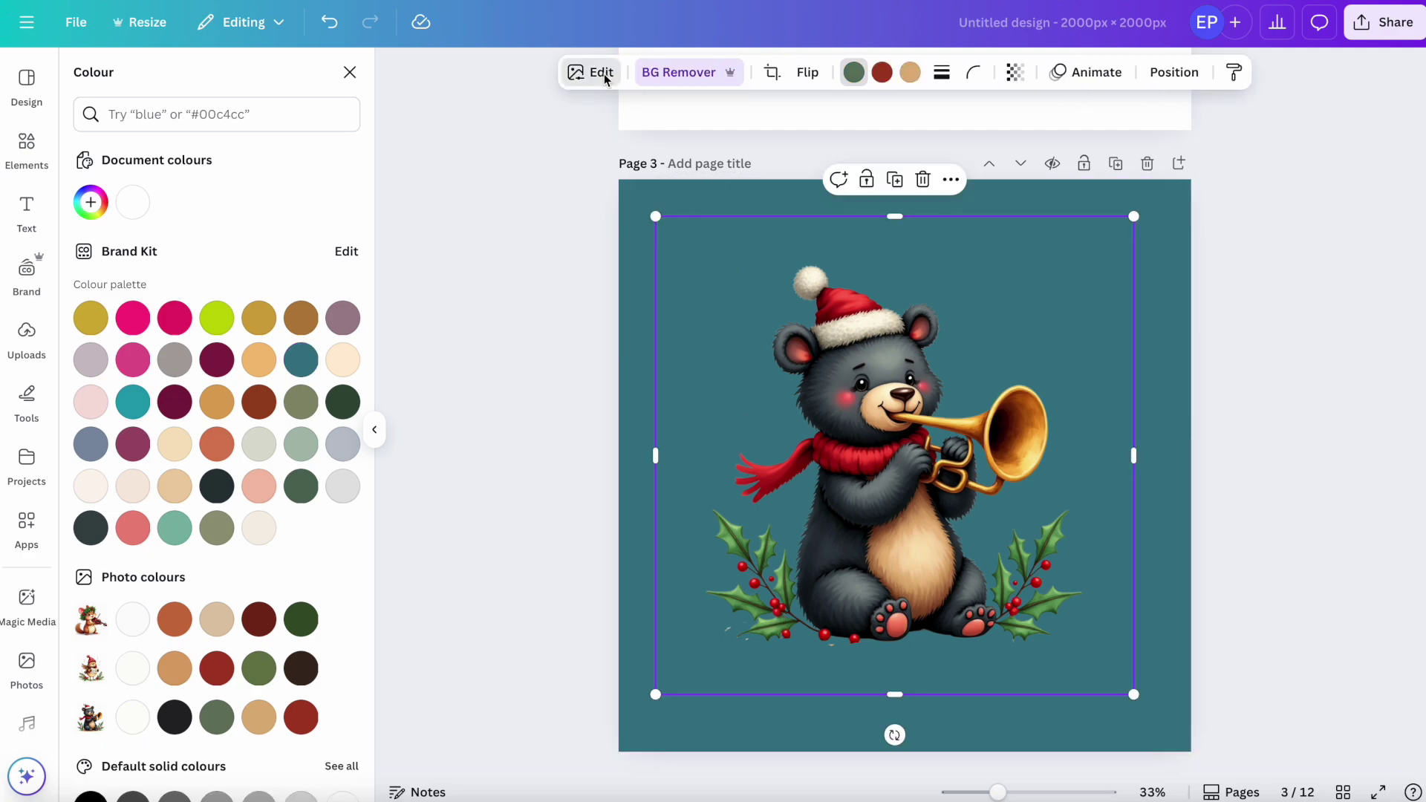
pyautogui.click(279, 331)
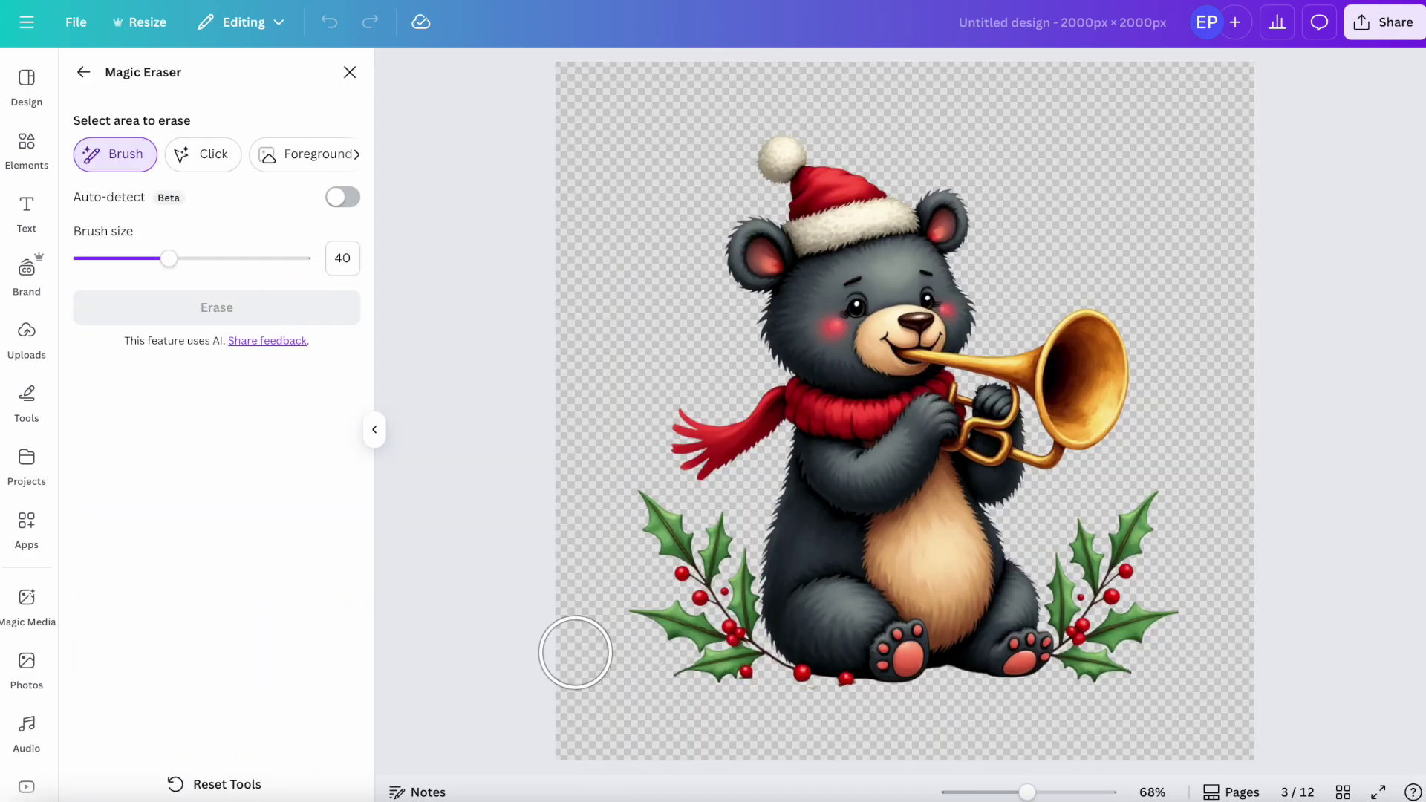
pyautogui.moveTo(169, 258); pyautogui.dragTo(106, 259)
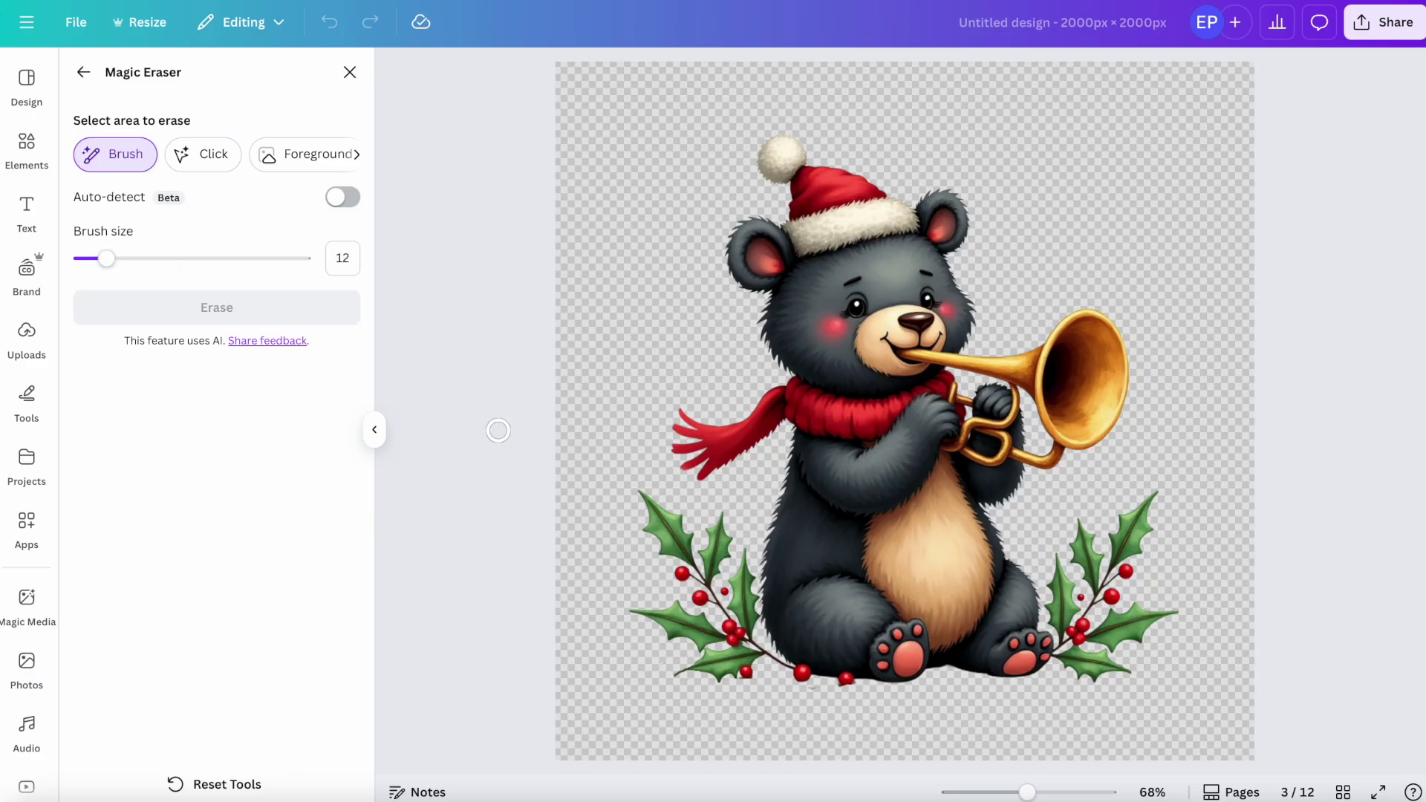
pyautogui.moveTo(664, 660)
pyautogui.mouseDown()
pyautogui.moveTo(655, 694)
pyautogui.moveTo(818, 693)
pyautogui.mouseUp()
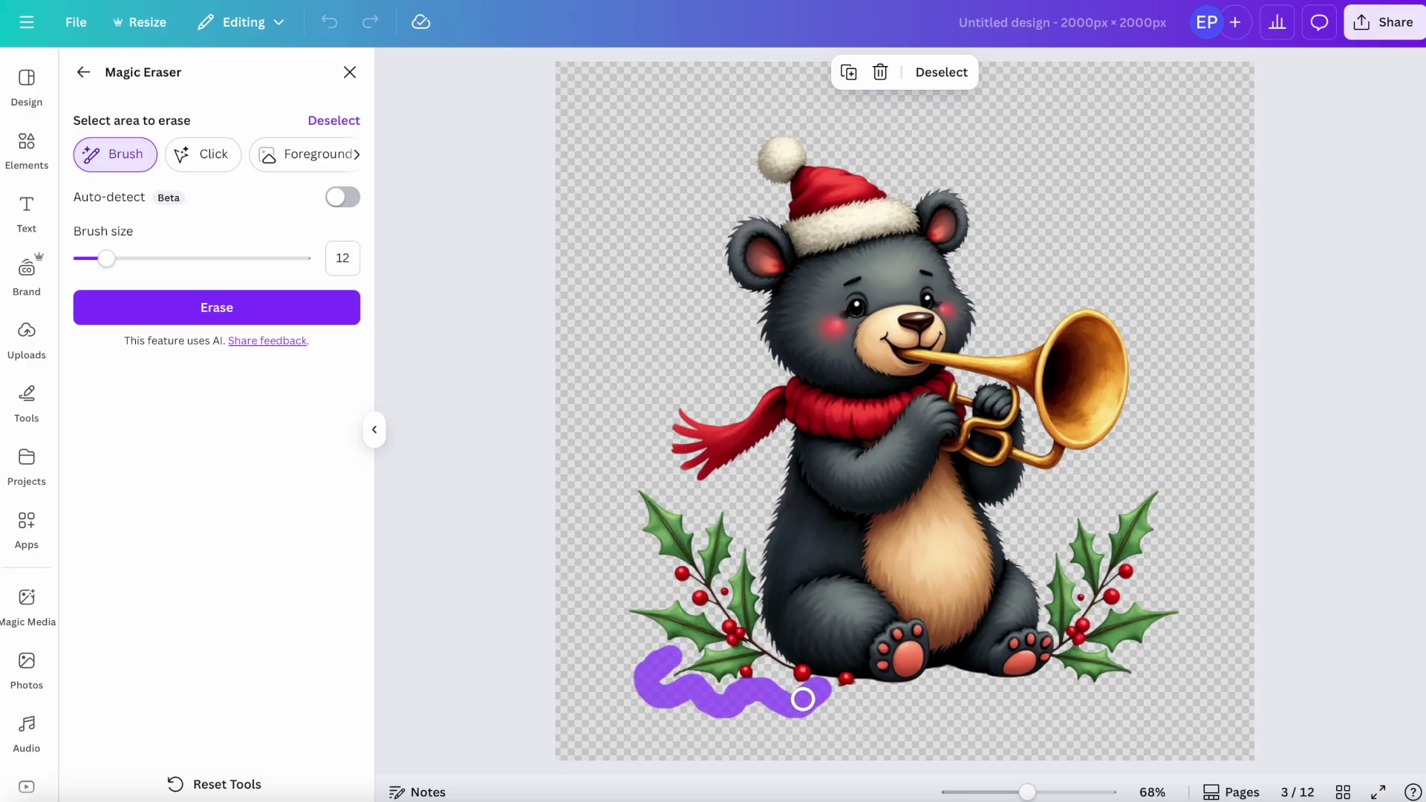
pyautogui.click(247, 306)
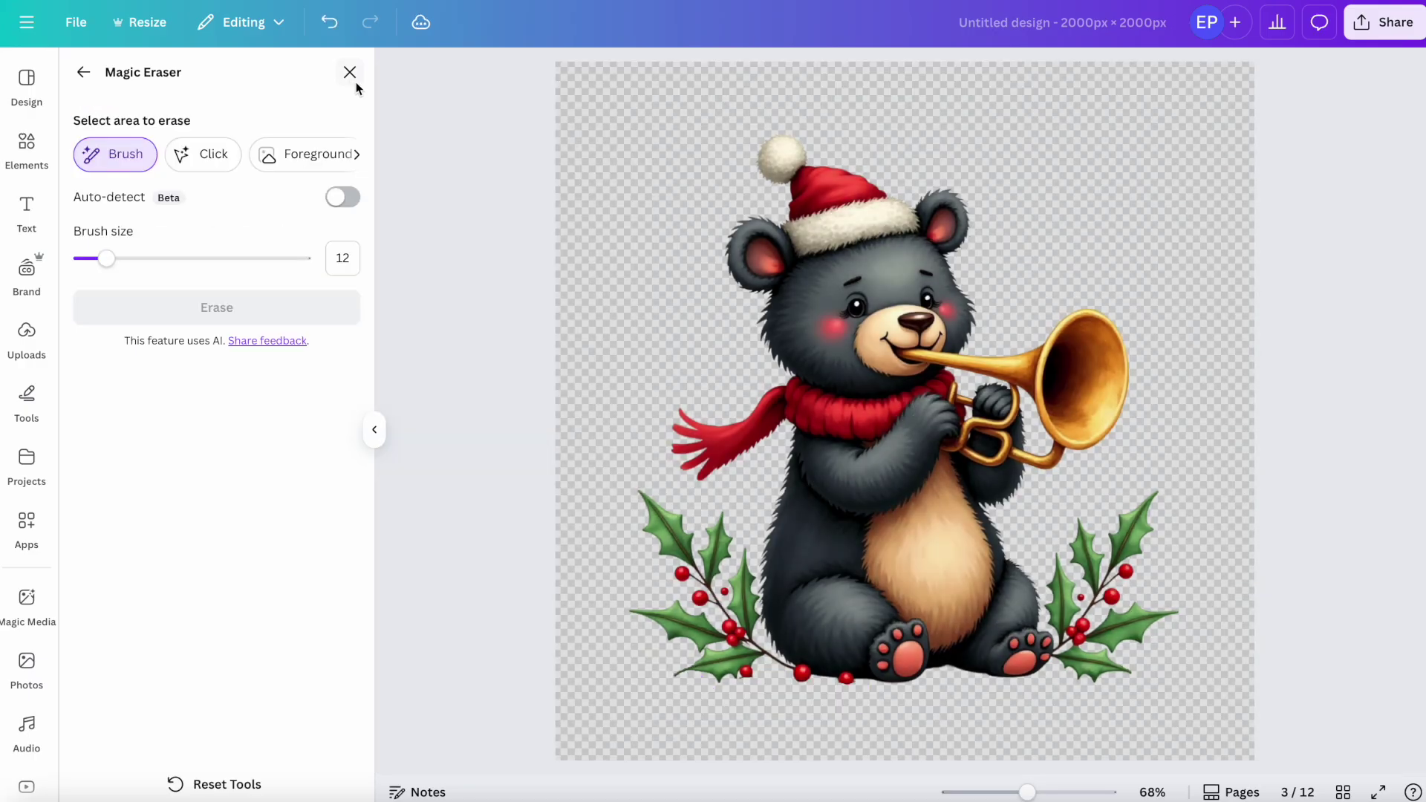
pyautogui.click(349, 73)
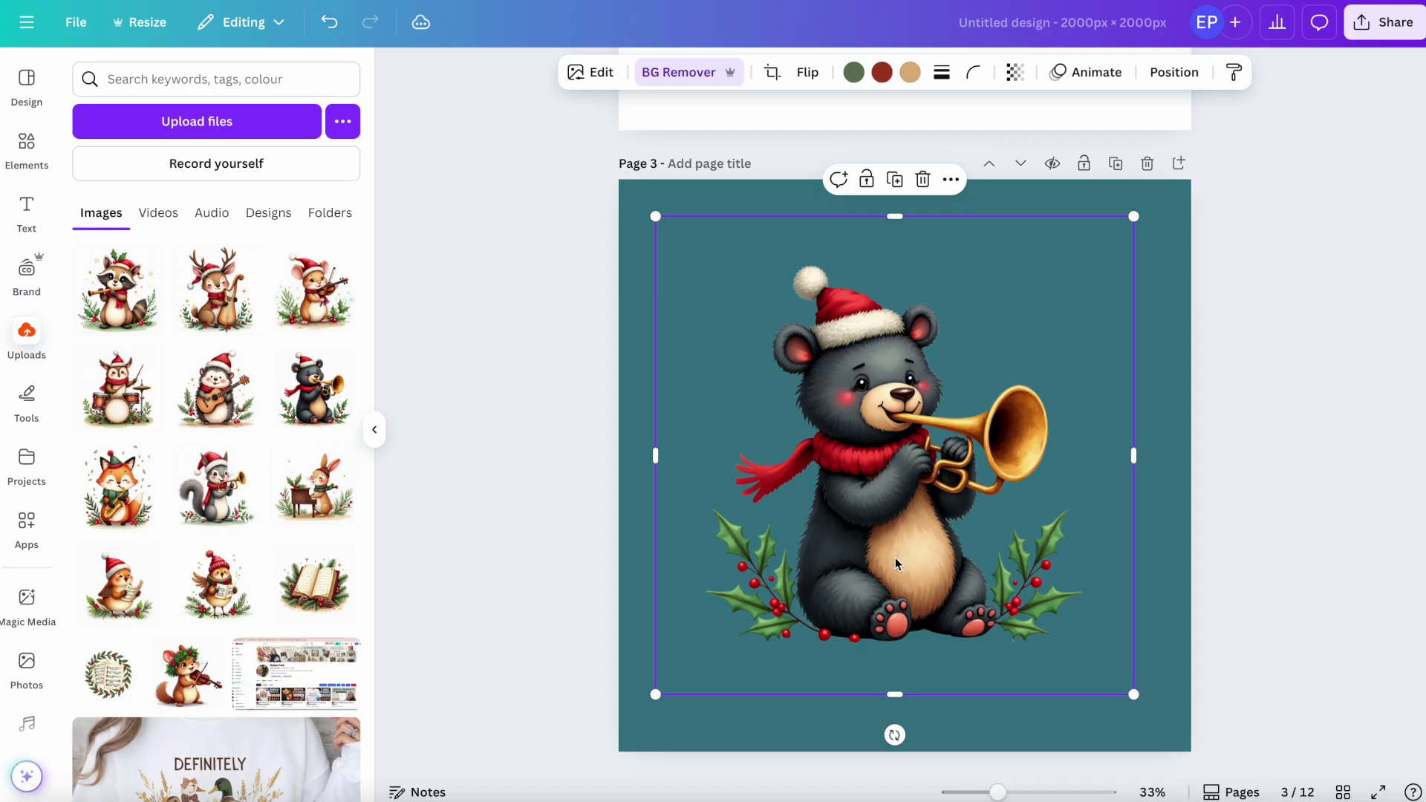
# Clear the teal background colour from page 3
pyautogui.click(634, 558)
pyautogui.press('Delete')
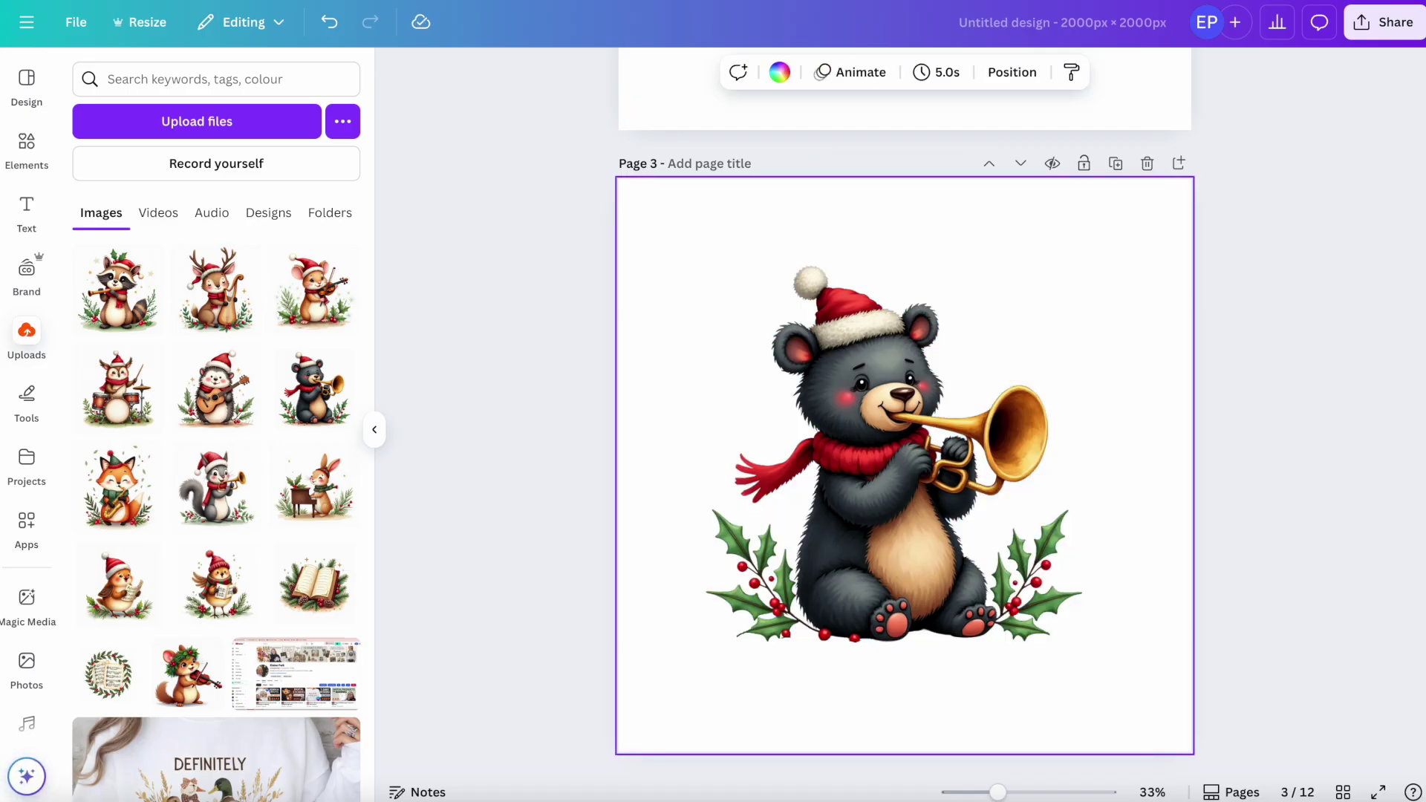
pyautogui.click(659, 577)
# Download pages 1–12 as 2,000 × 2,000 px PNG files with a transparent background, and display all pages in grid view
pyautogui.scroll(-20, 490, 649)
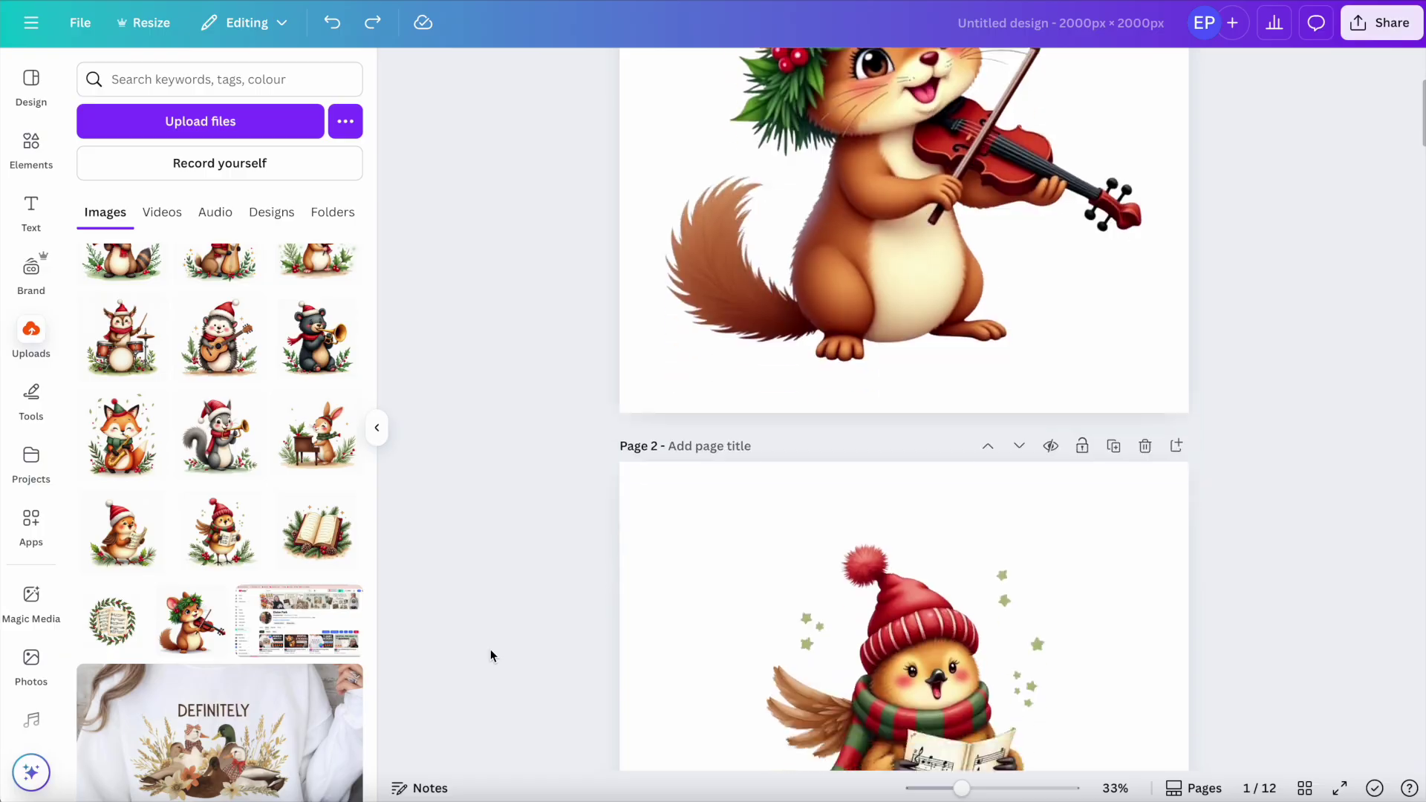
pyautogui.scroll(-20, 490, 649)
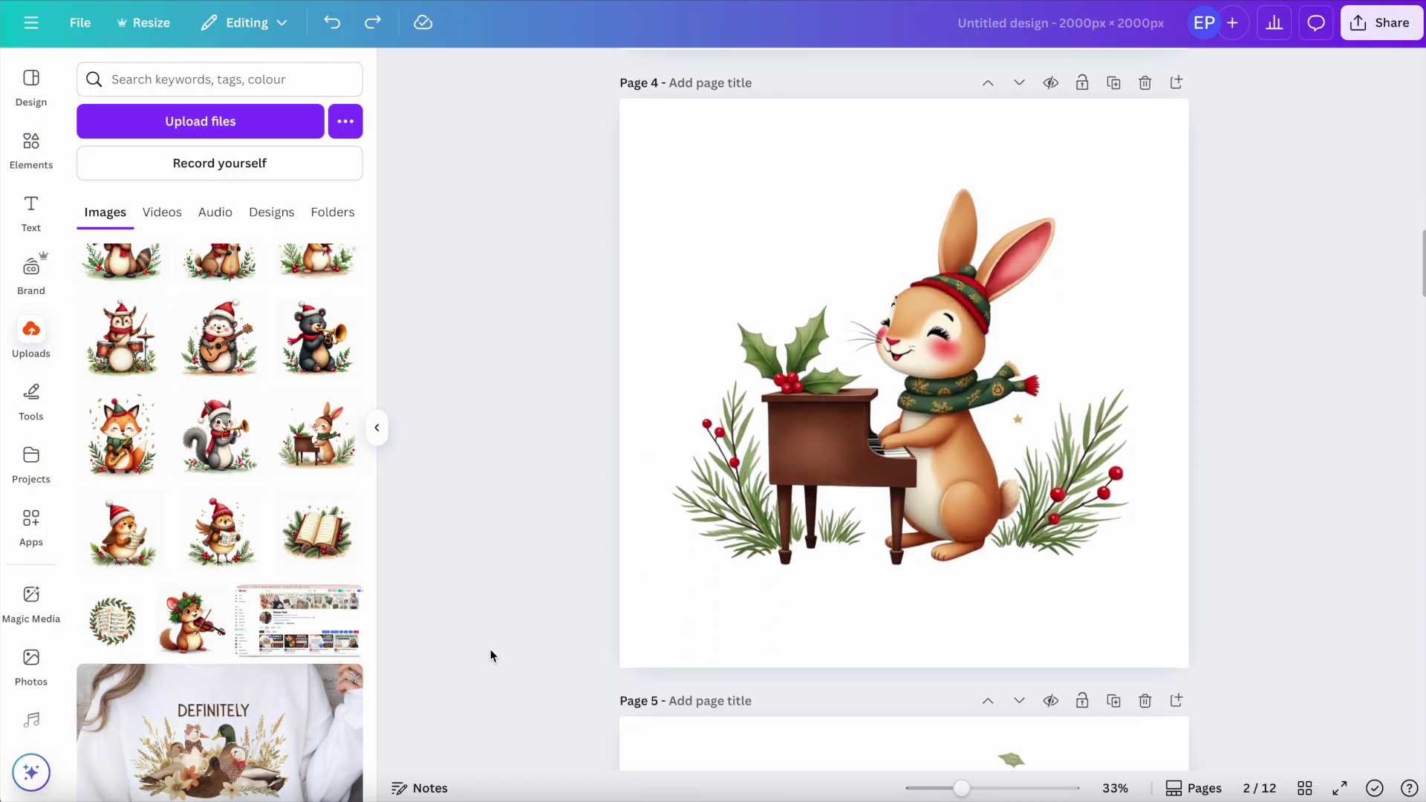
pyautogui.scroll(-20, 490, 656)
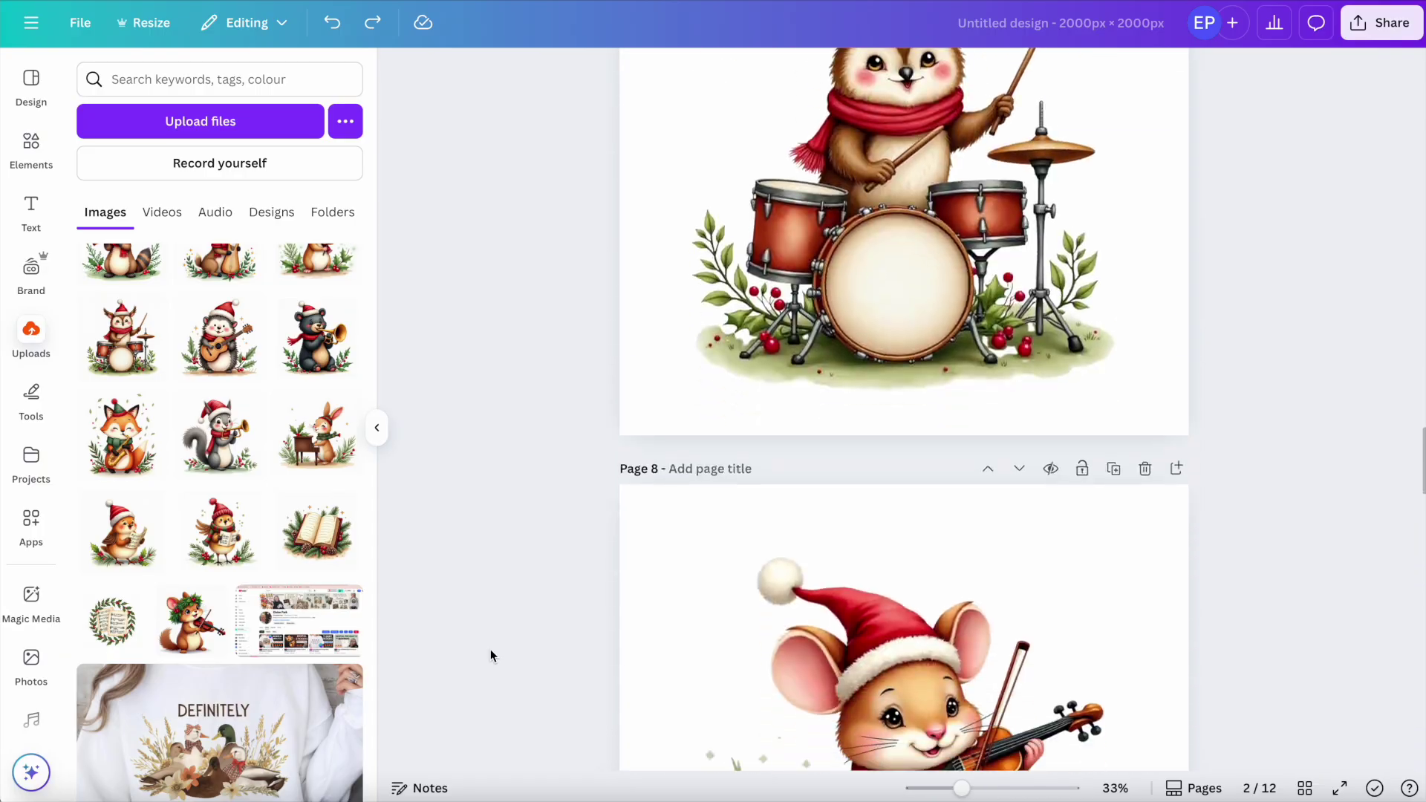
pyautogui.scroll(-10, 490, 655)
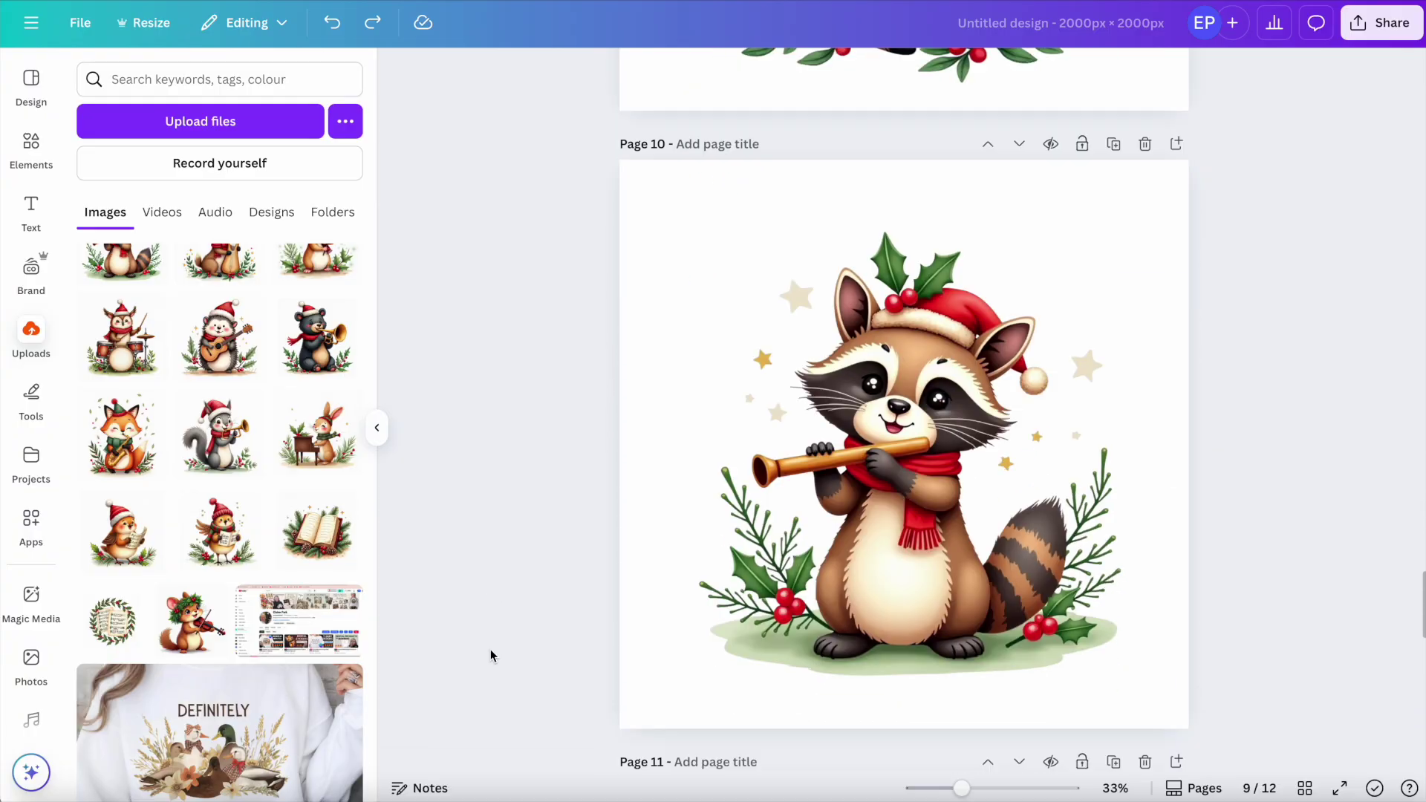
pyautogui.scroll(-6, 491, 655)
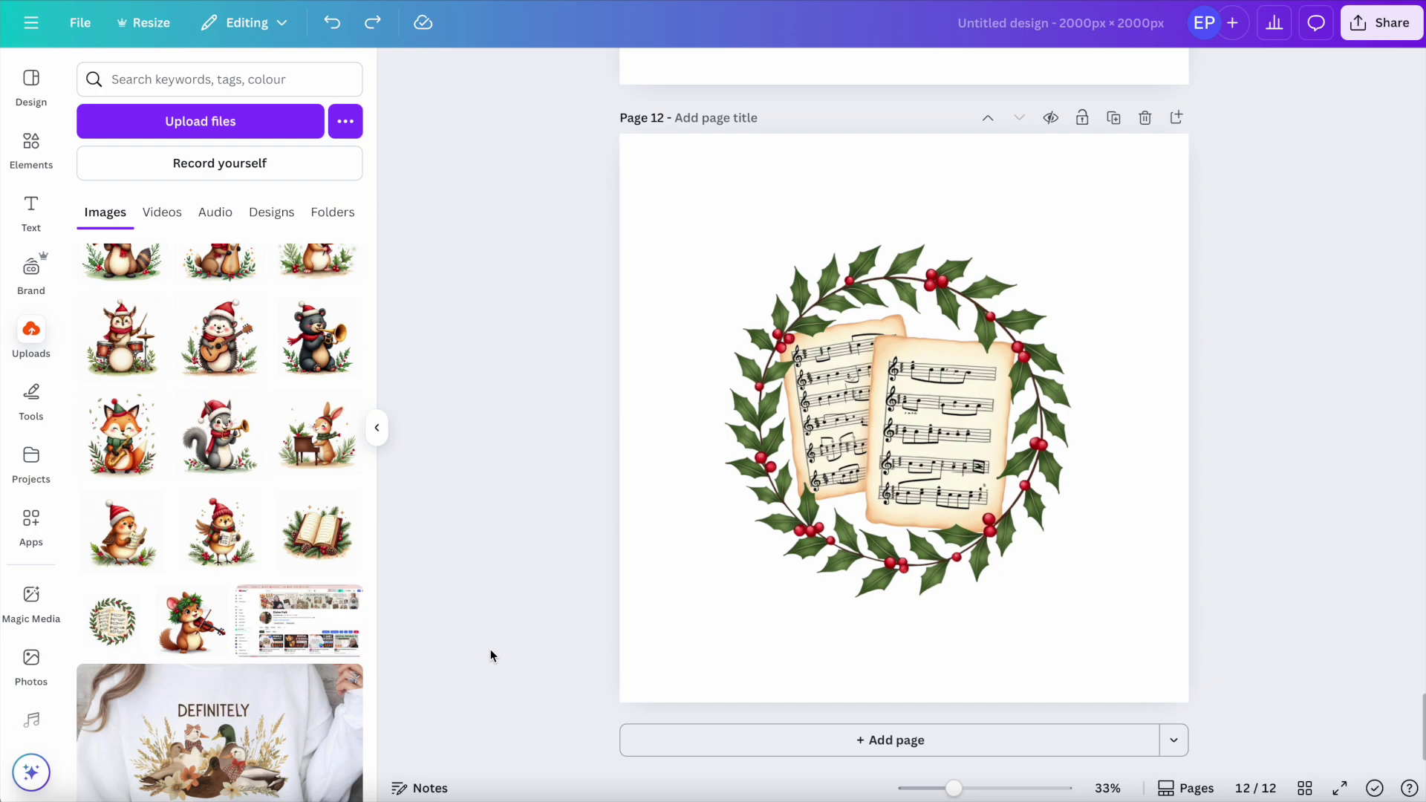
pyautogui.click(1367, 30)
pyautogui.click(1357, 26)
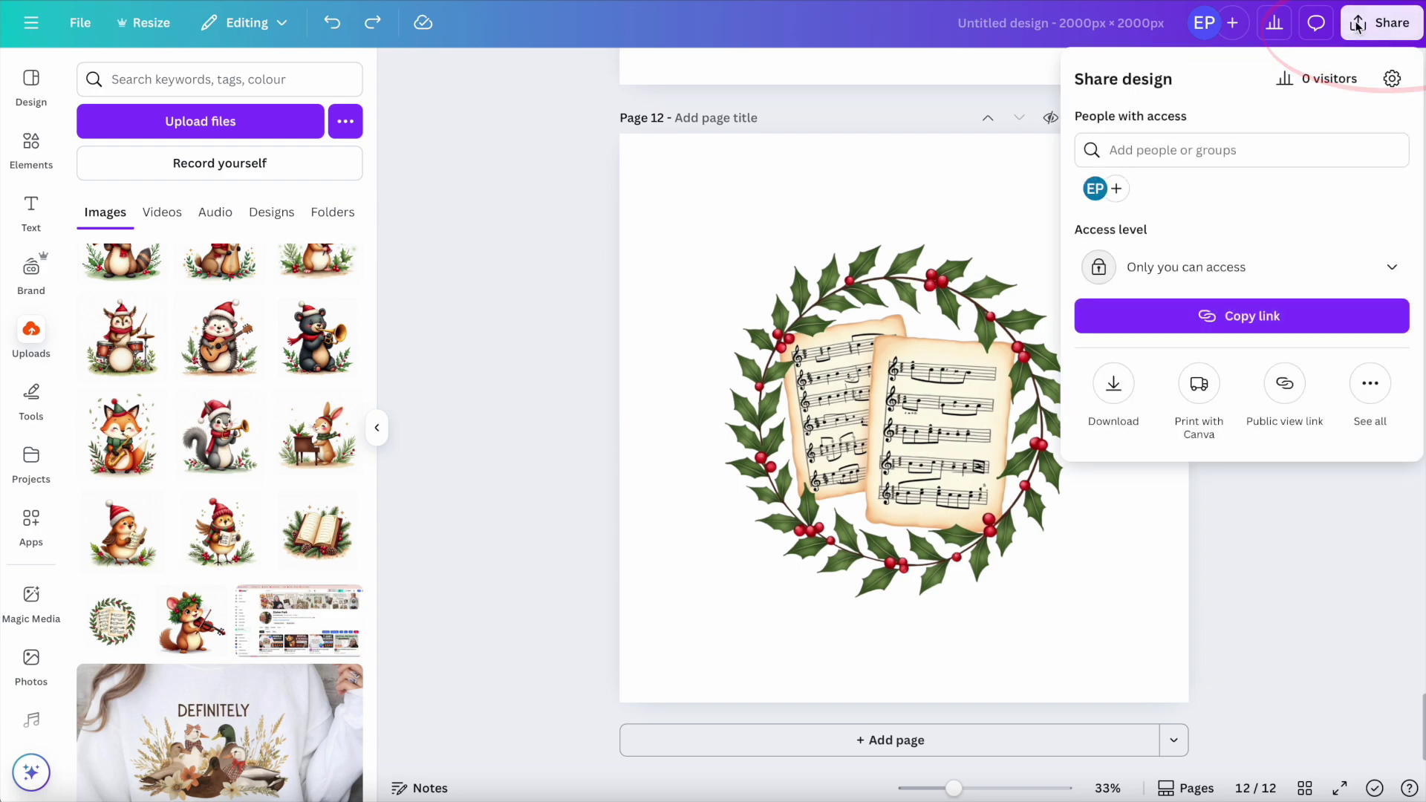
pyautogui.click(1114, 383)
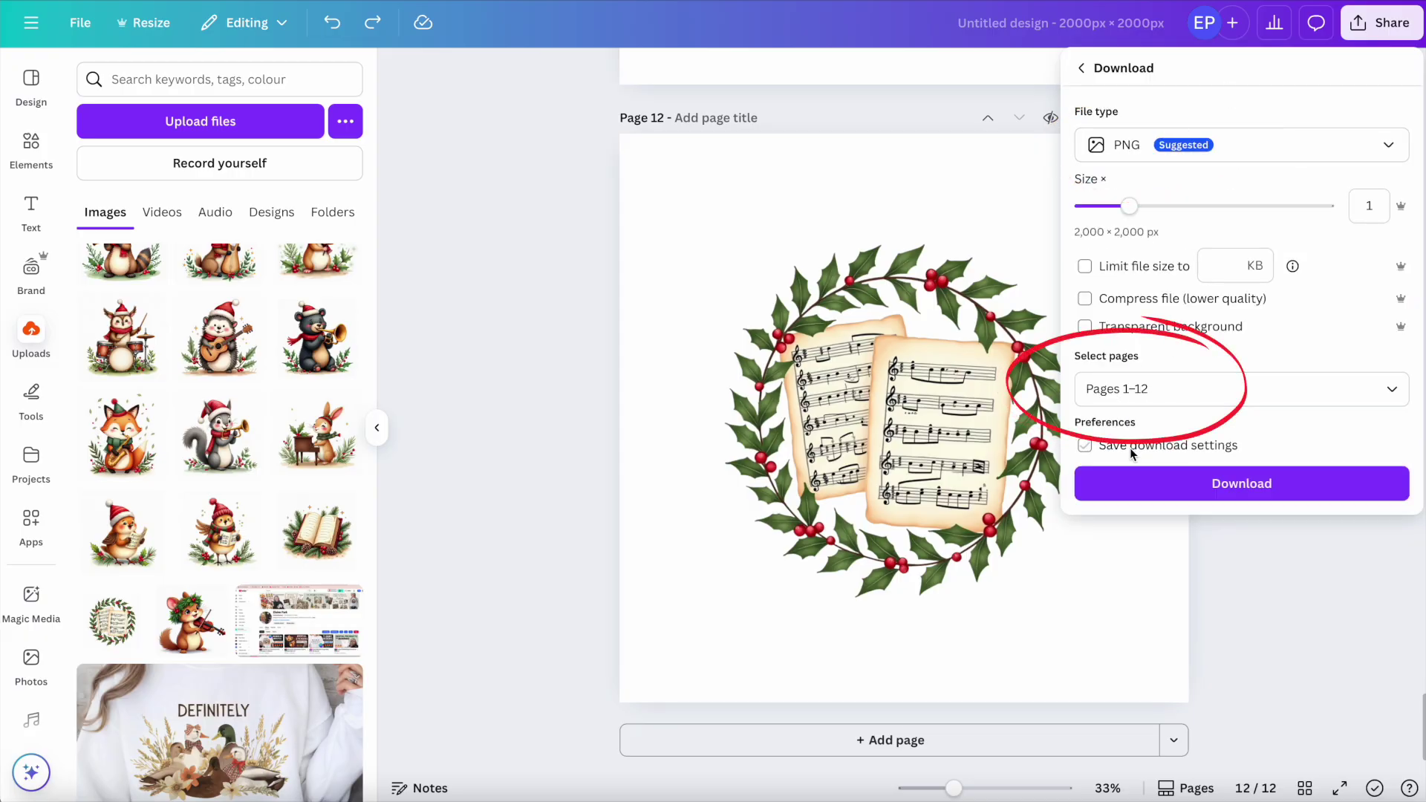
pyautogui.click(1176, 327)
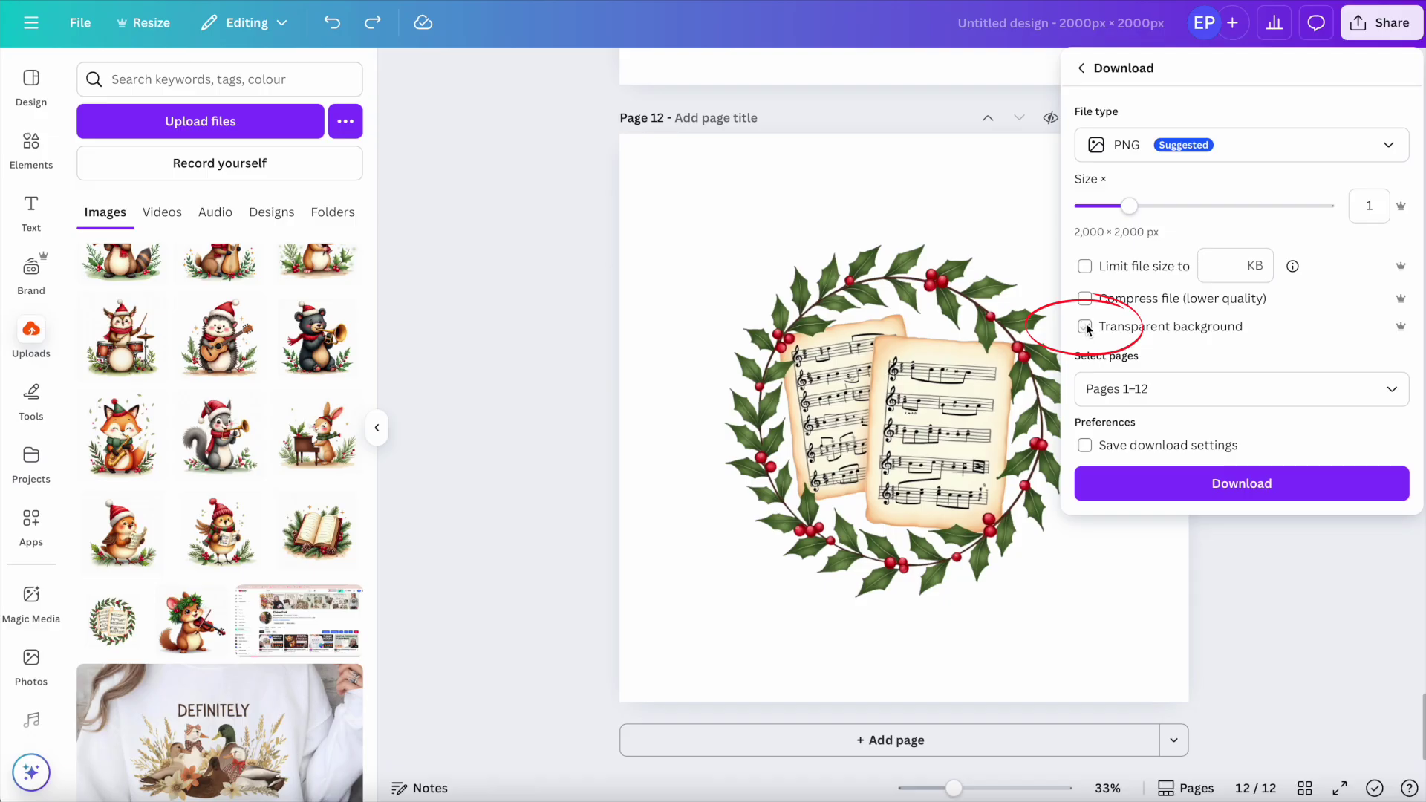
pyautogui.click(1169, 484)
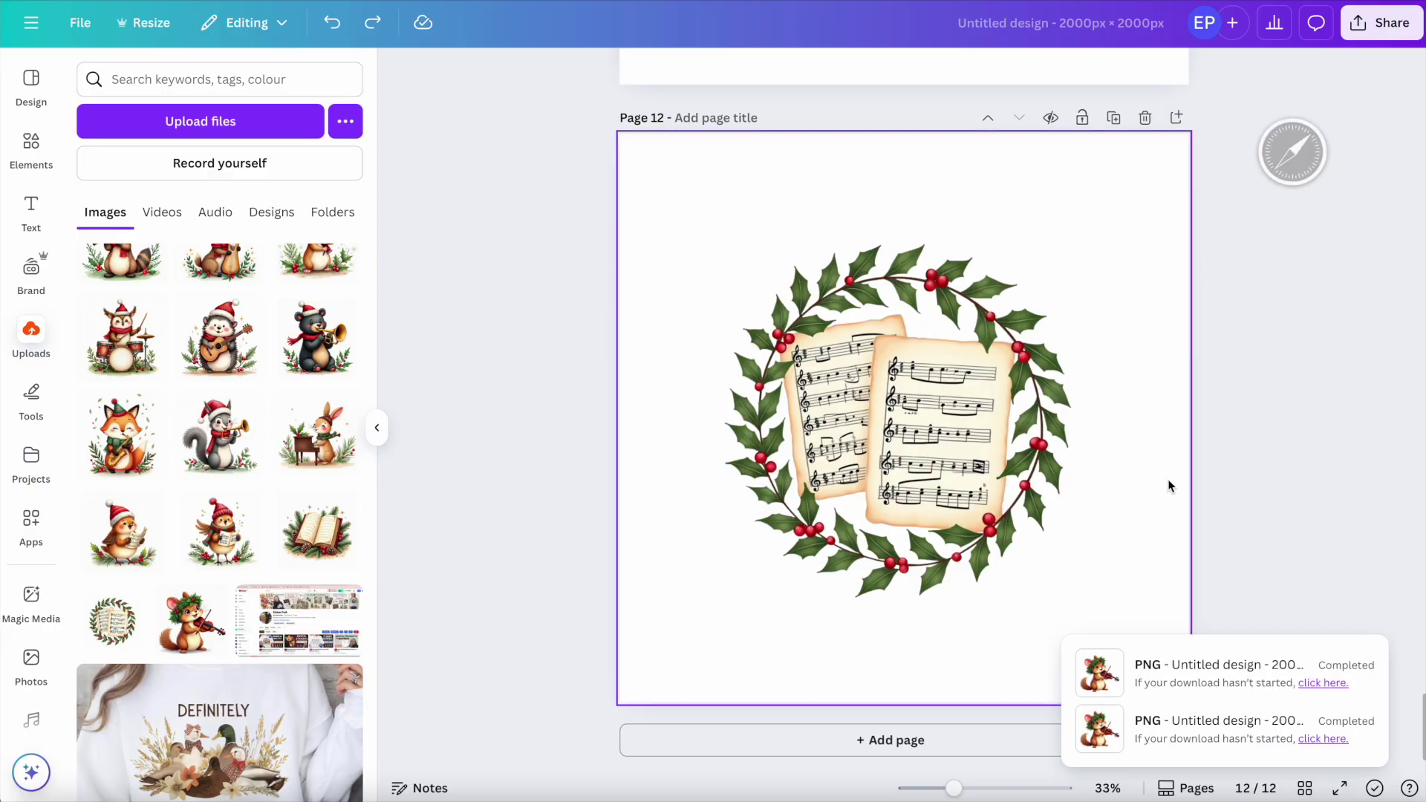
pyautogui.click(1305, 789)
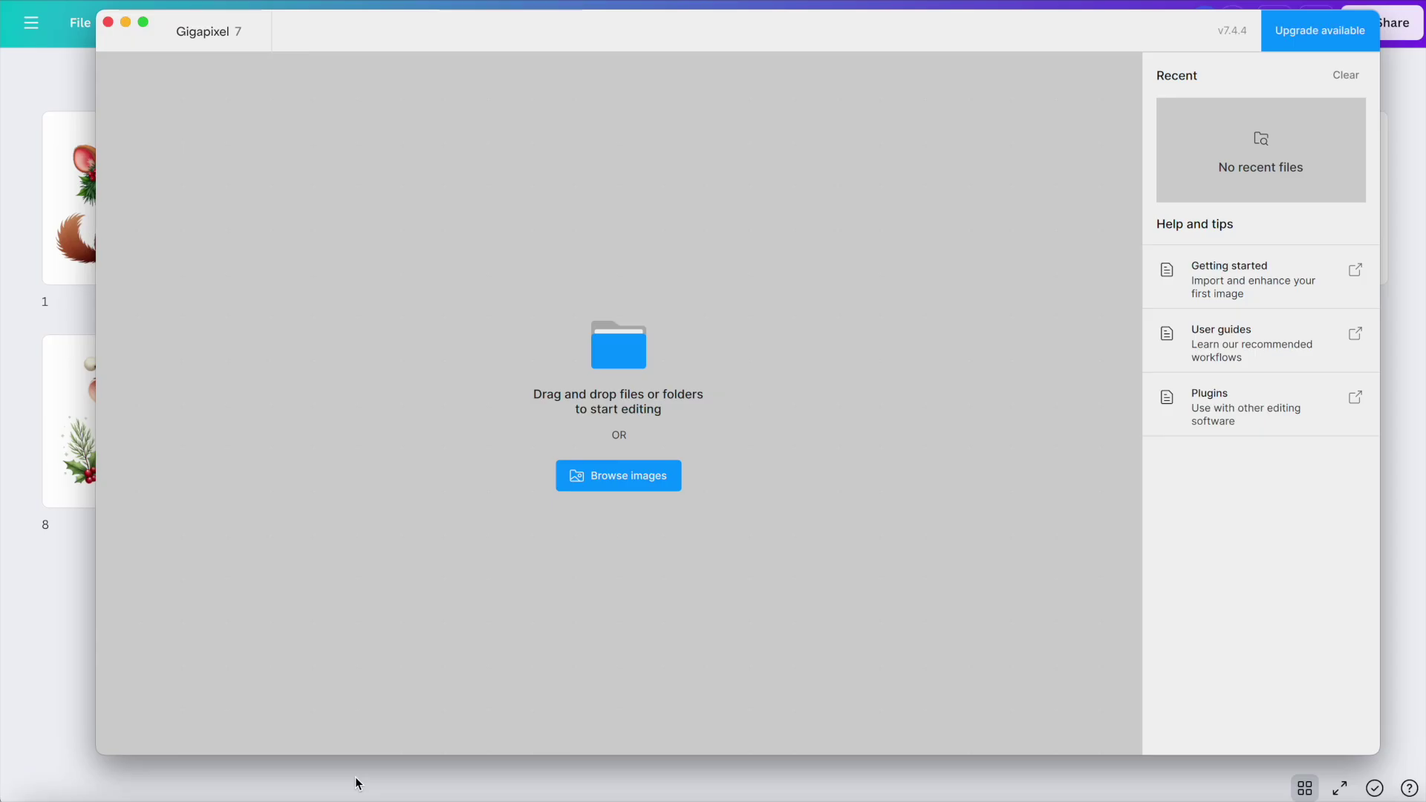
# In Gigapixel, import 1.png through 12.png from the Untitled design-4 folder in Downloads
pyautogui.click(615, 486)
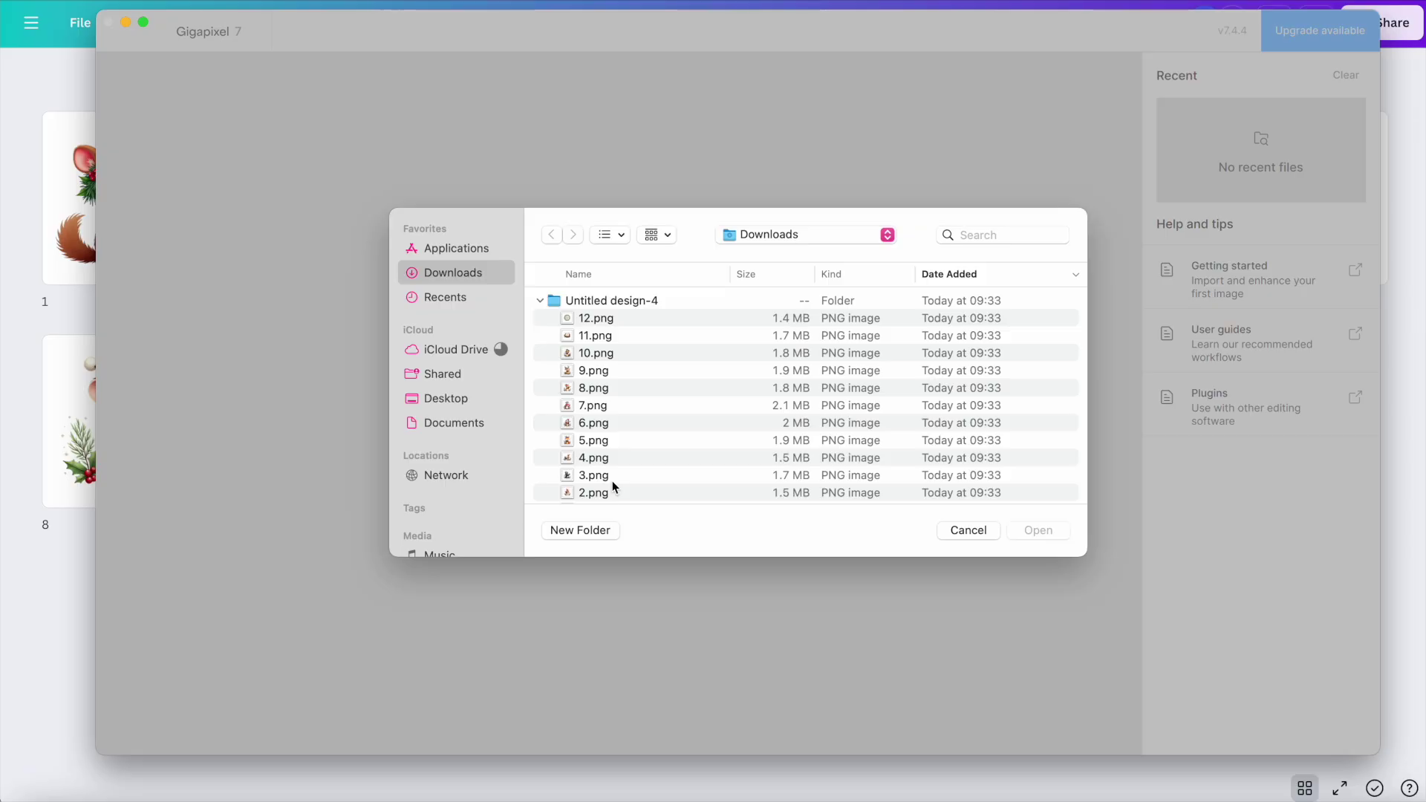
pyautogui.scroll(-1, 587, 416)
pyautogui.click(593, 498)
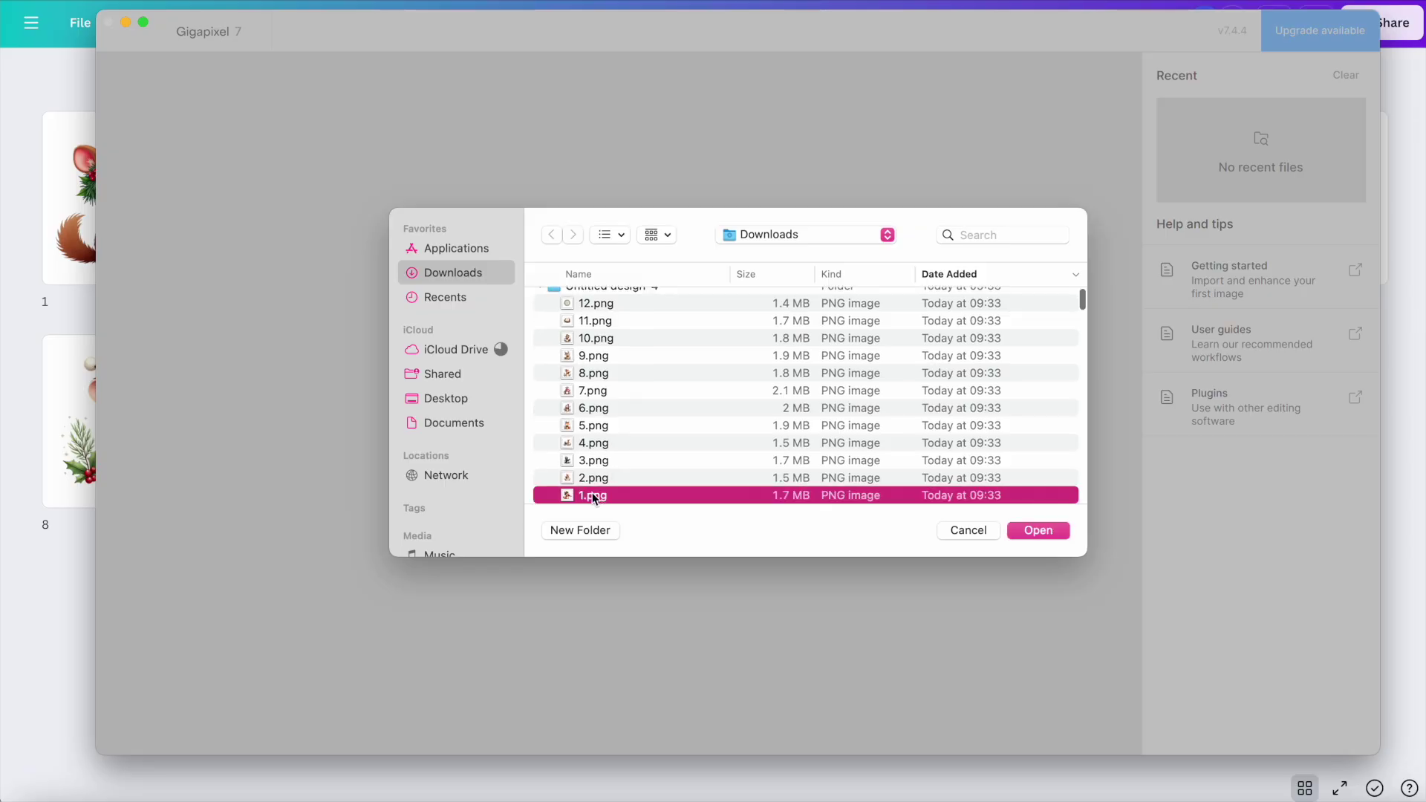
pyautogui.keyDown('shift'); pyautogui.click(601, 305); pyautogui.keyUp('shift')
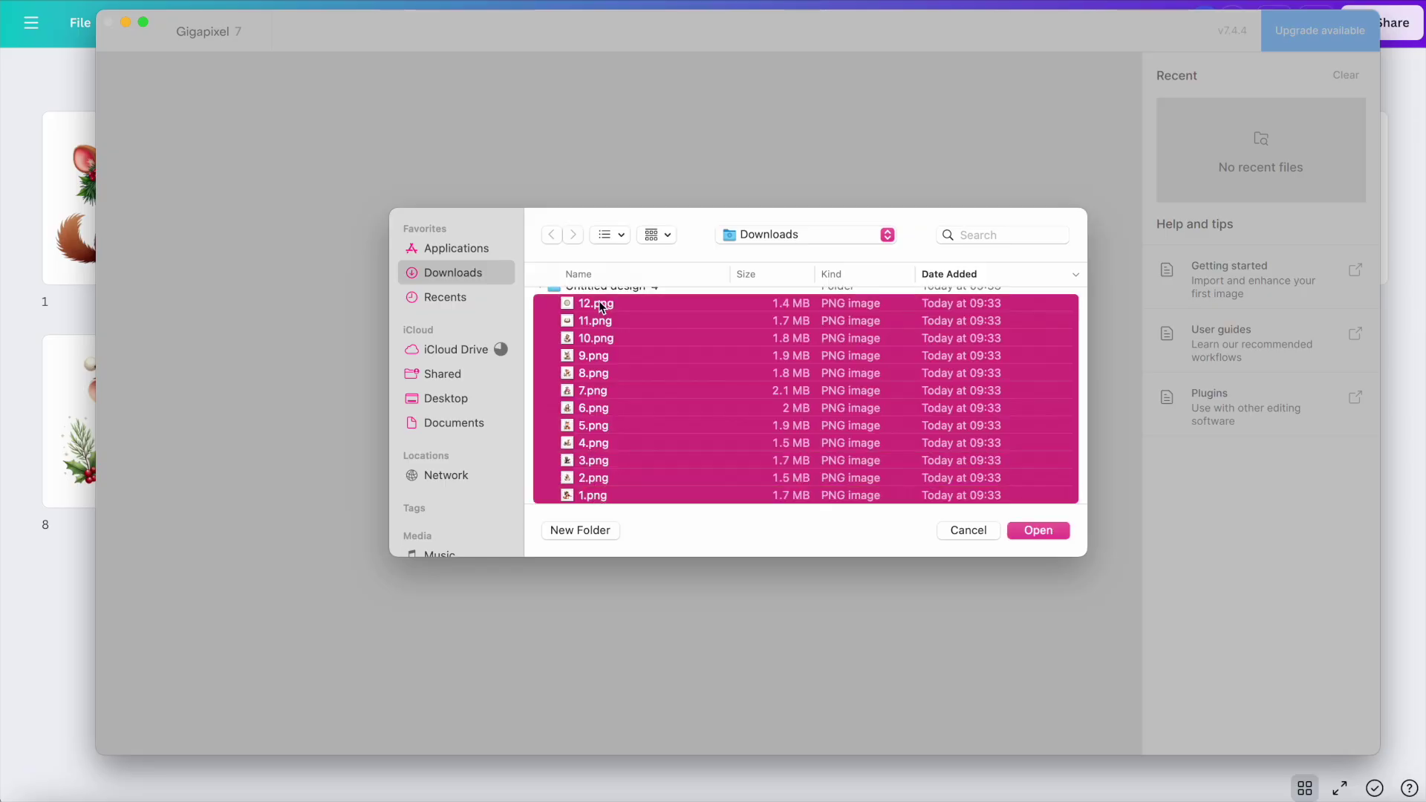
pyautogui.moveTo(604, 383); pyautogui.dragTo(275, 358)
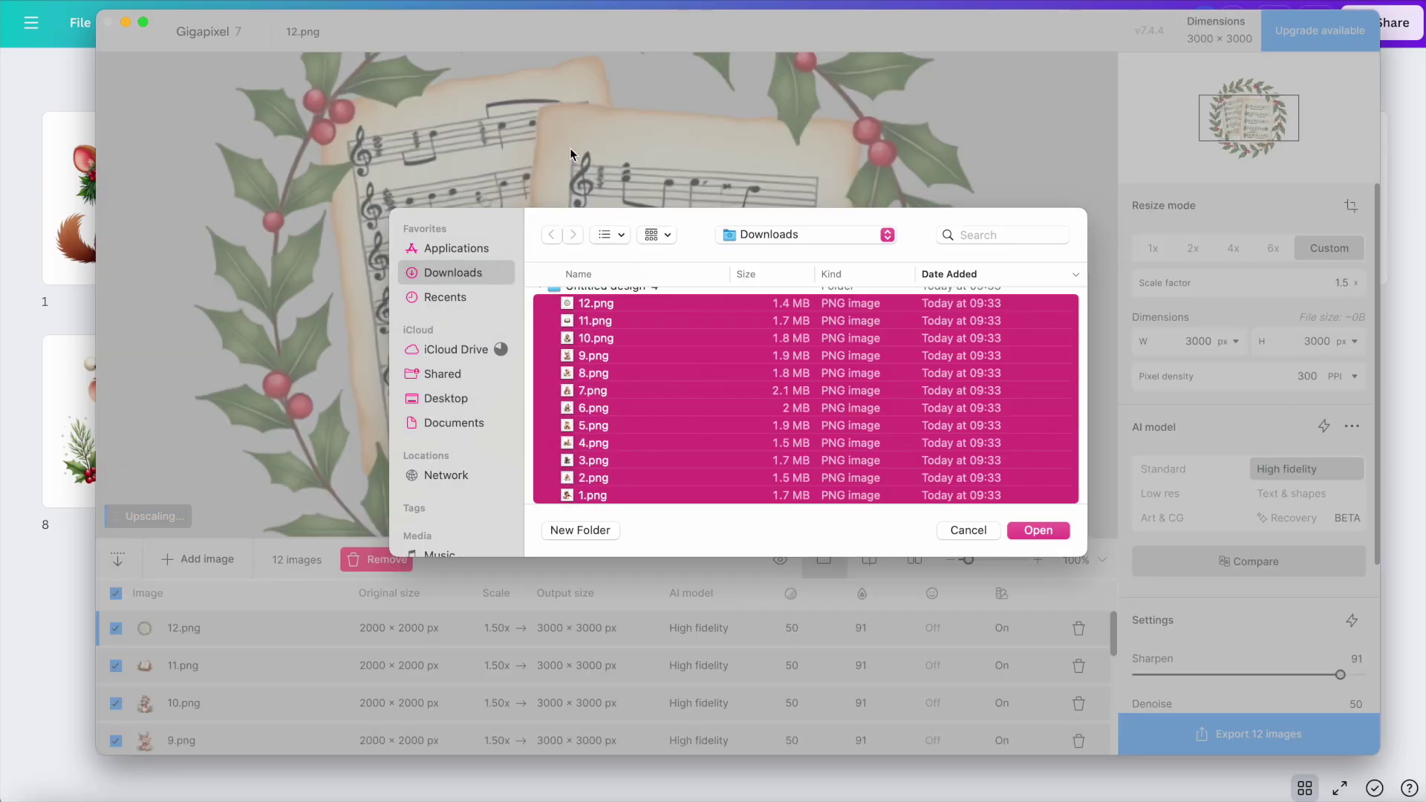
pyautogui.click(967, 530)
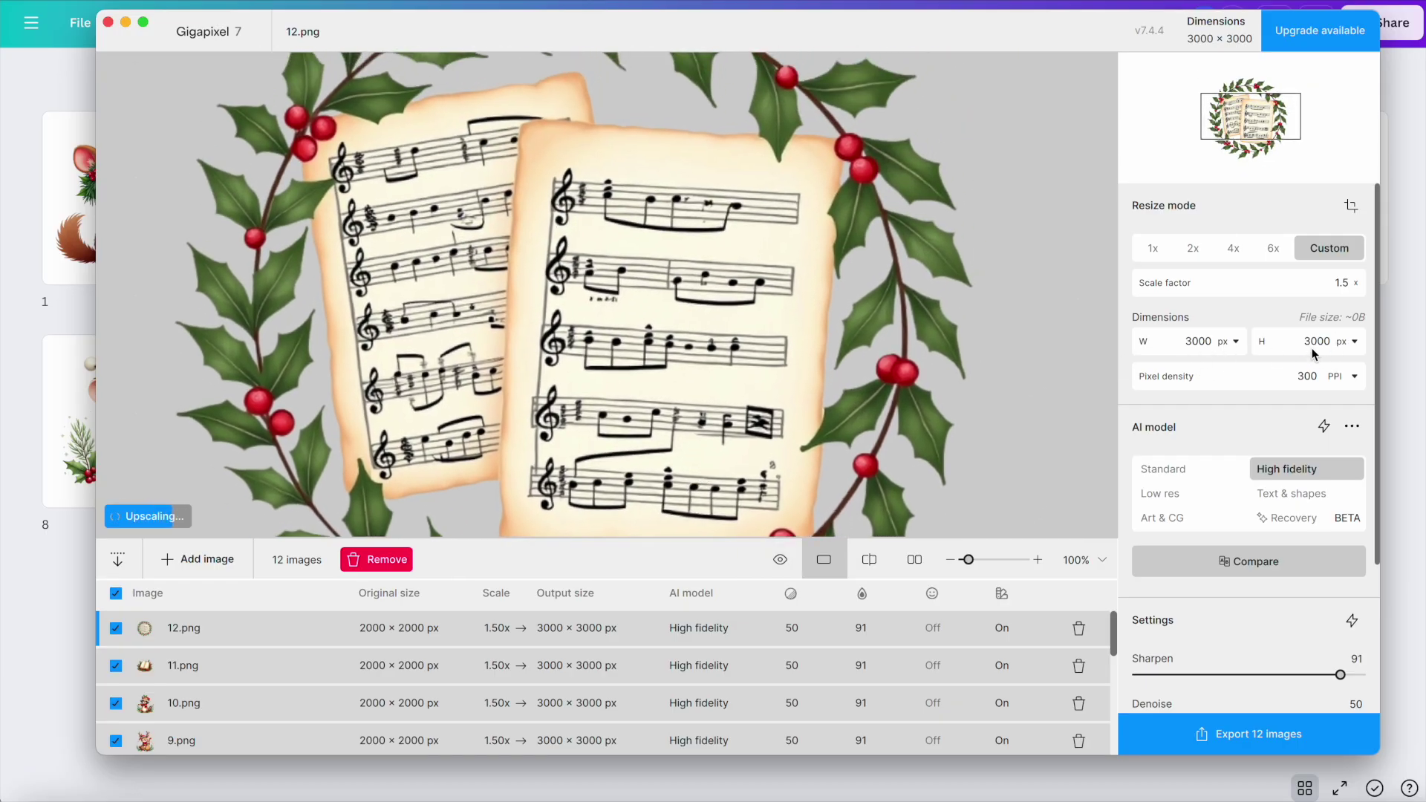
# Set the output dimensions of all 12 images to 3500 × 3500 px and export them
pyautogui.click(1236, 341)
pyautogui.click(1228, 373)
pyautogui.doubleClick(1190, 343)
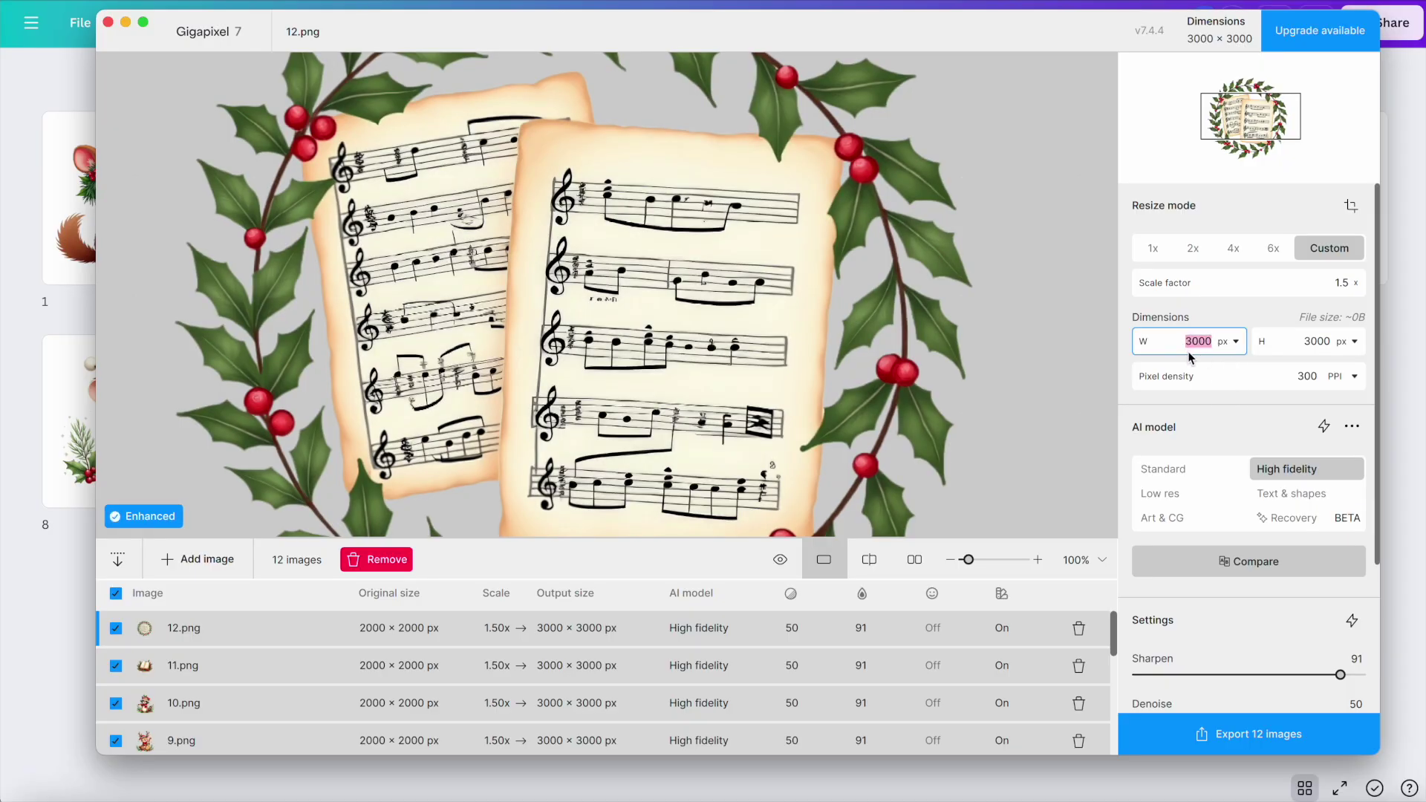
pyautogui.write('400')
pyautogui.doubleClick(1211, 342)
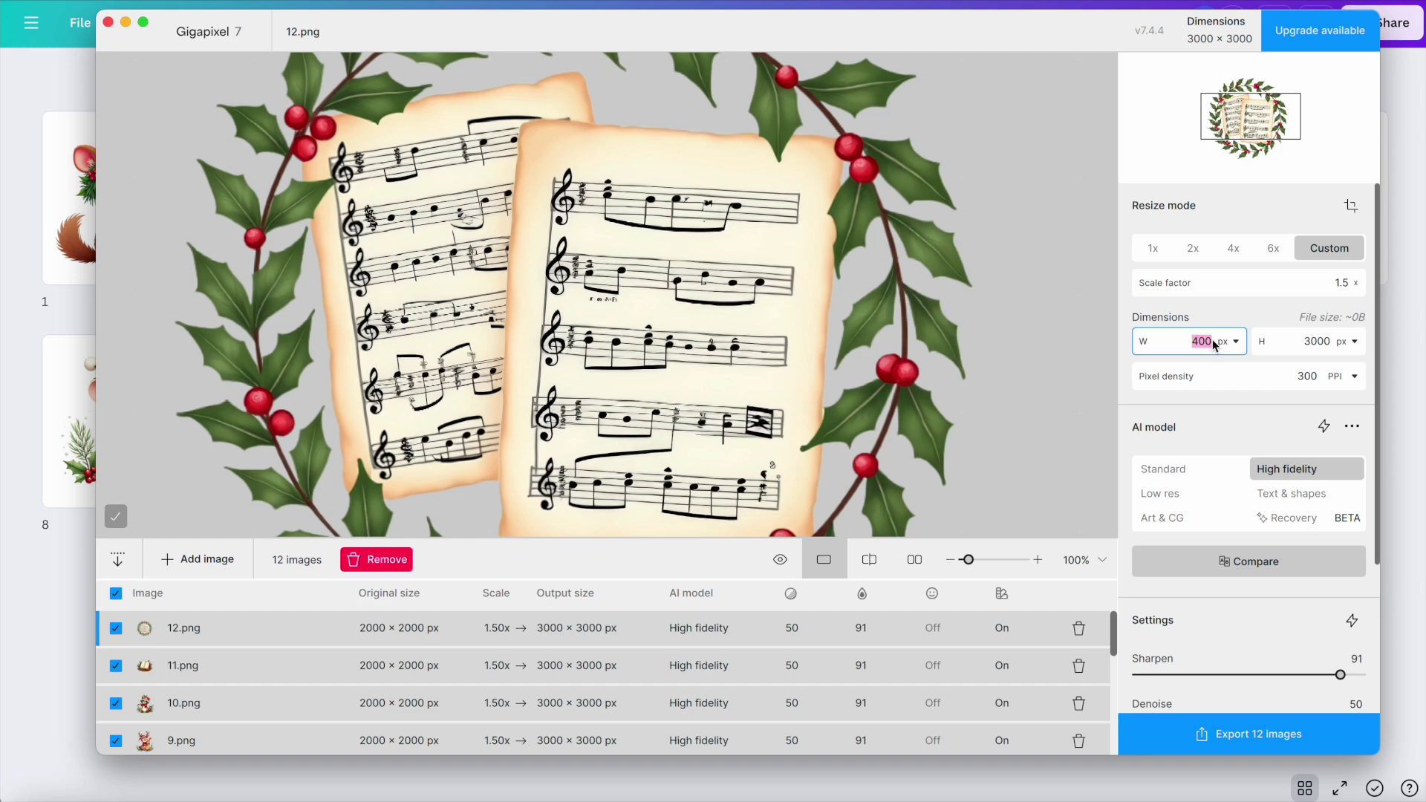
pyautogui.write('3500')
pyautogui.click(1337, 345)
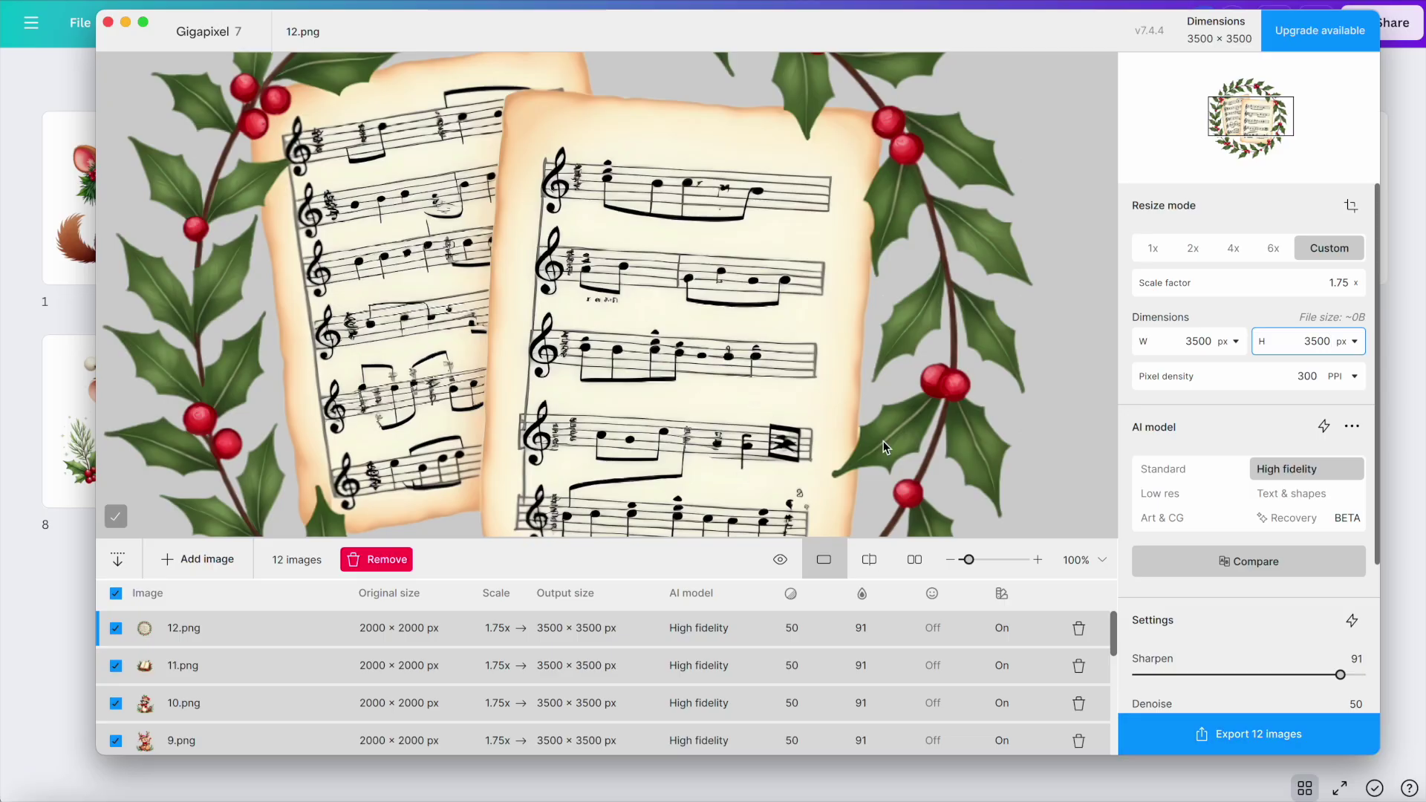
pyautogui.click(1268, 742)
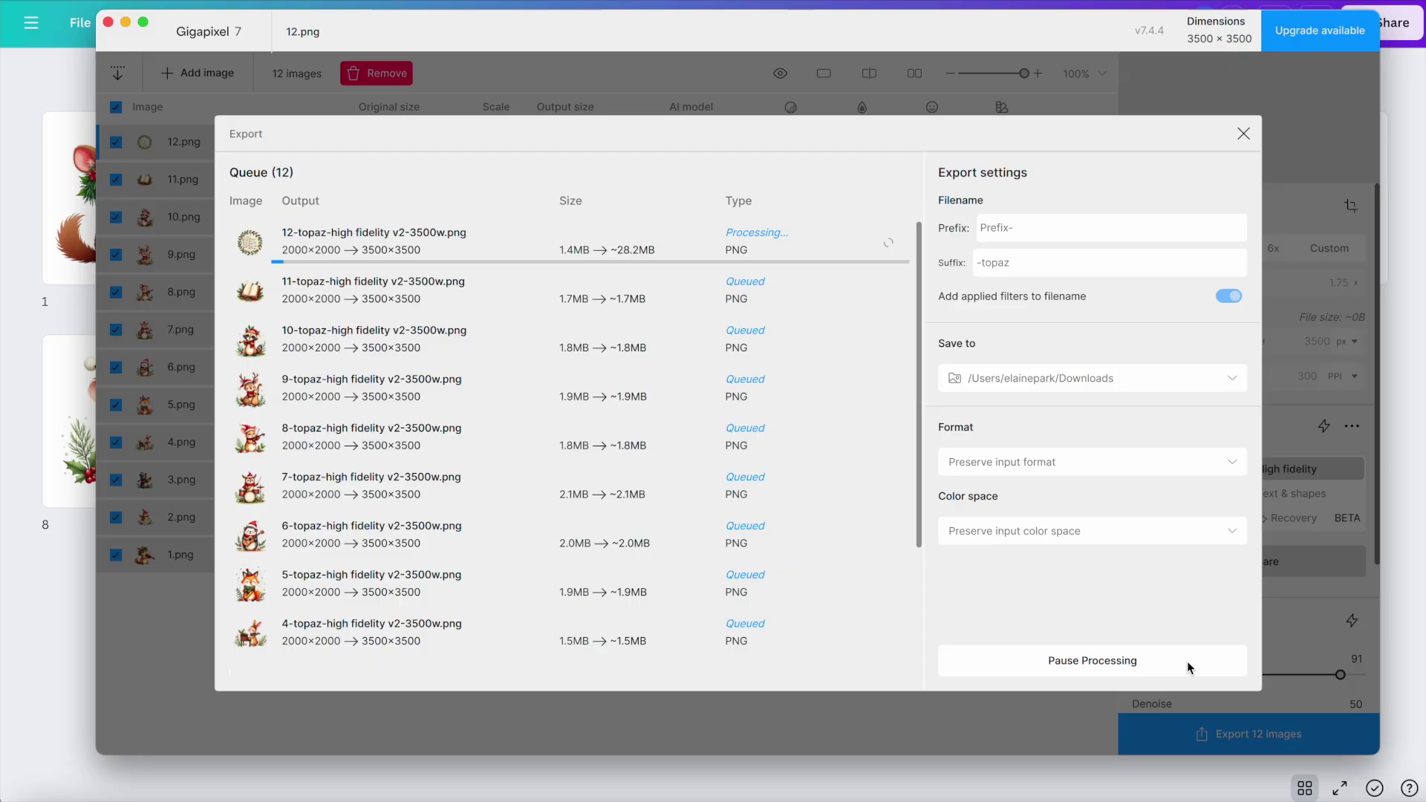